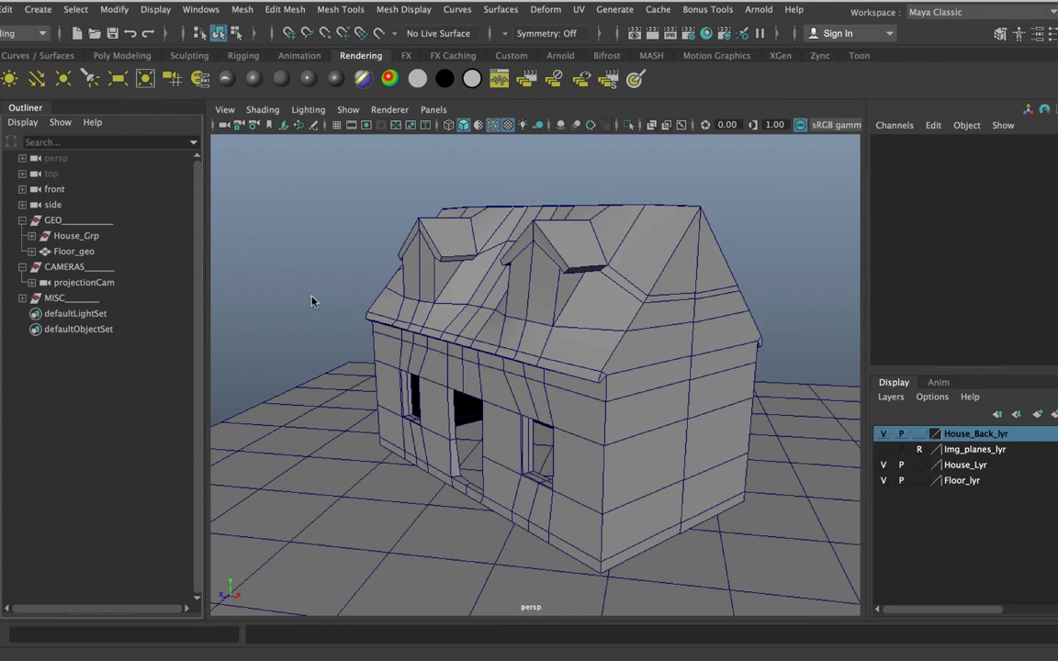
- Select projectionCam and examine where it stands in relation to the house
{"action": "left_click", "coordinate": [147, 282]}
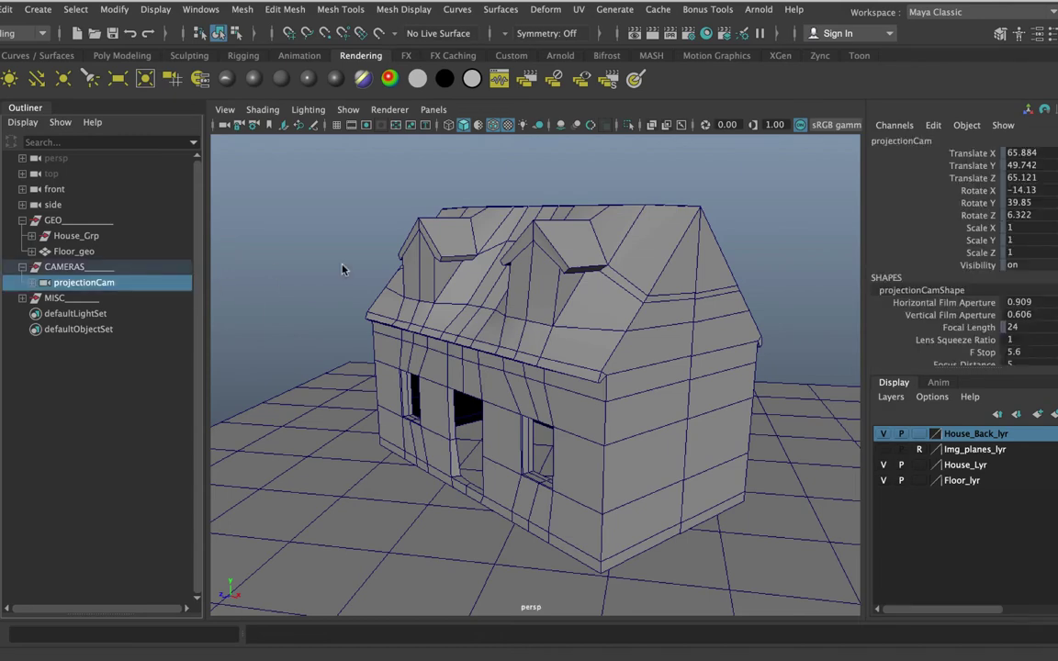
{"action": "key", "text": "f"}
{"action": "left_click_drag", "start_coordinate": [520, 356], "coordinate": [567, 347], "text": "alt"}
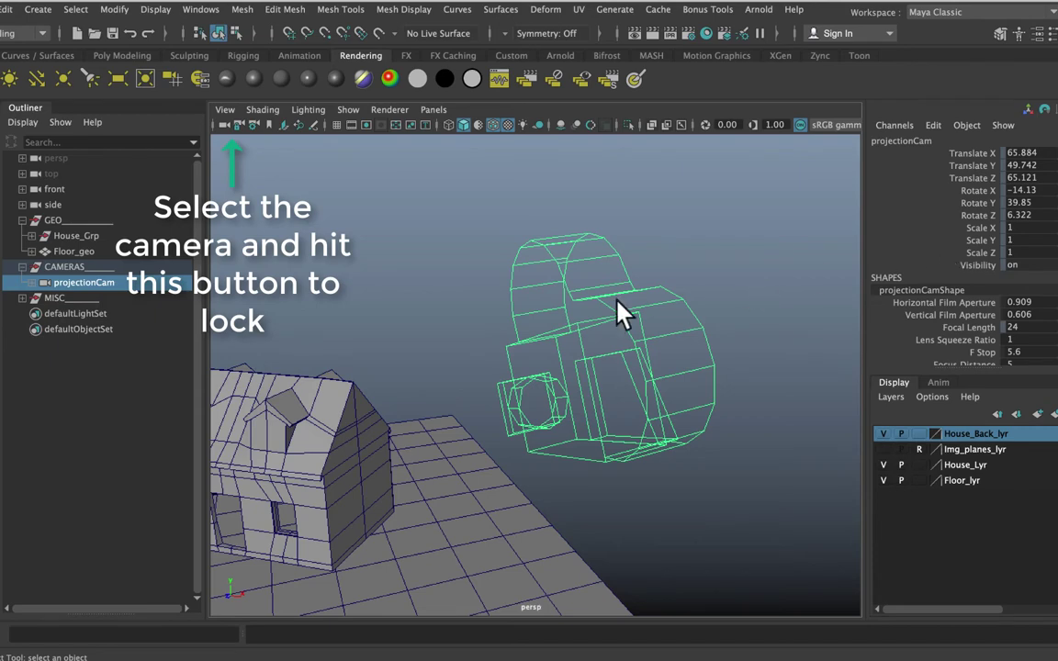
{"action": "left_click_drag", "start_coordinate": [560, 315], "coordinate": [523, 326], "text": "alt"}
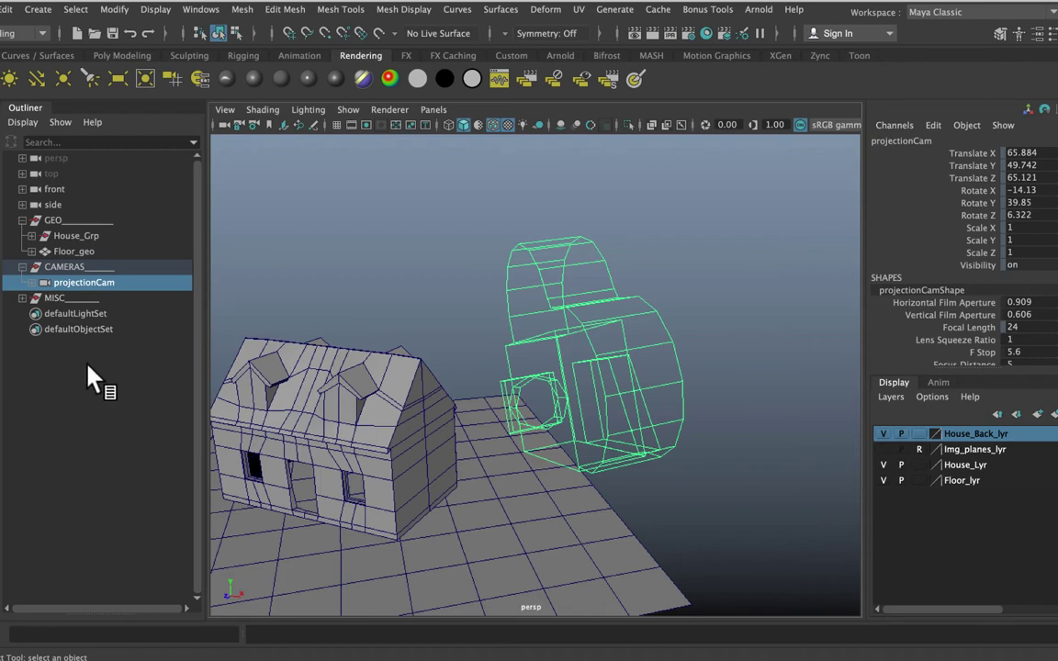
{"action": "middle_click_drag", "start_coordinate": [303, 335], "coordinate": [361, 314], "text": "alt"}
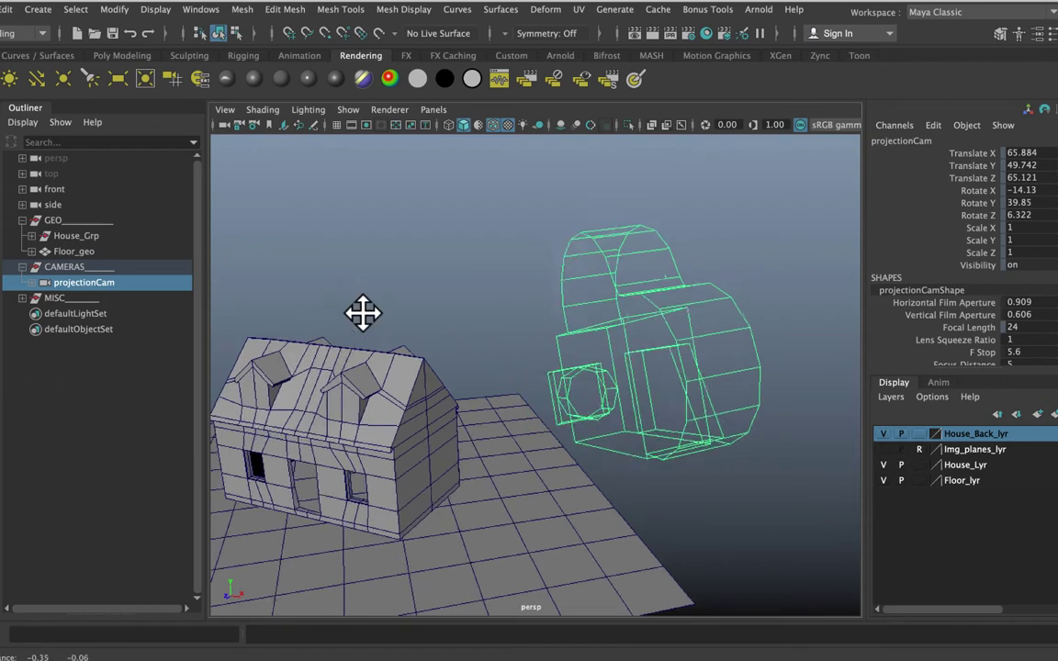
- Assign a new Arnold aiStandardSurface material to the front house mesh
{"action": "left_click", "coordinate": [314, 401]}
{"action": "key", "text": "f"}
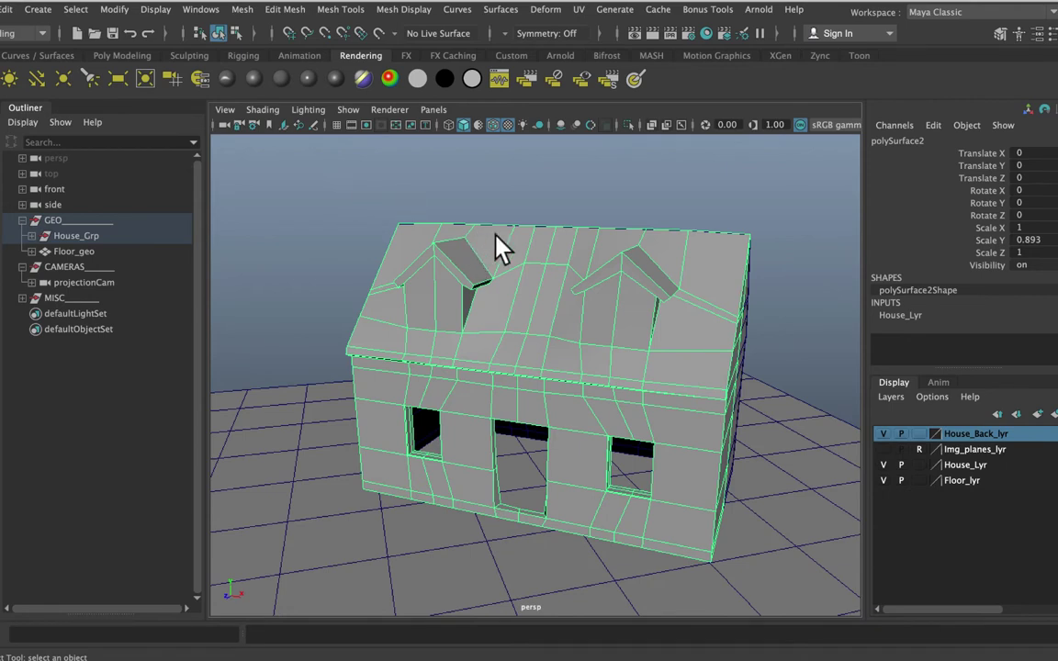
{"action": "right_click", "coordinate": [321, 171]}
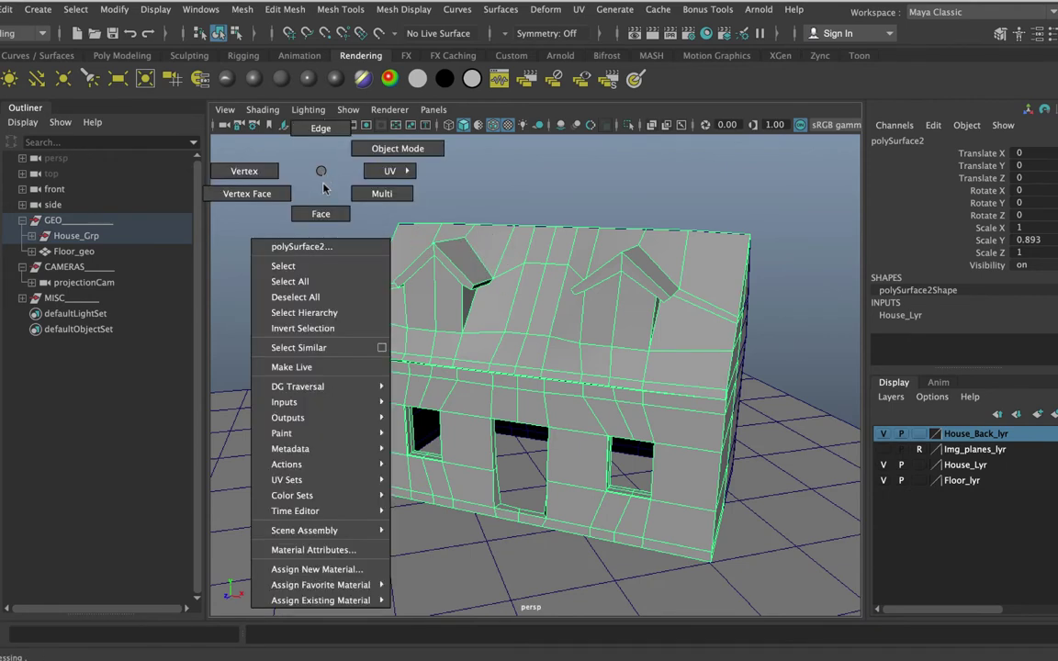
{"action": "left_click", "coordinate": [363, 570]}
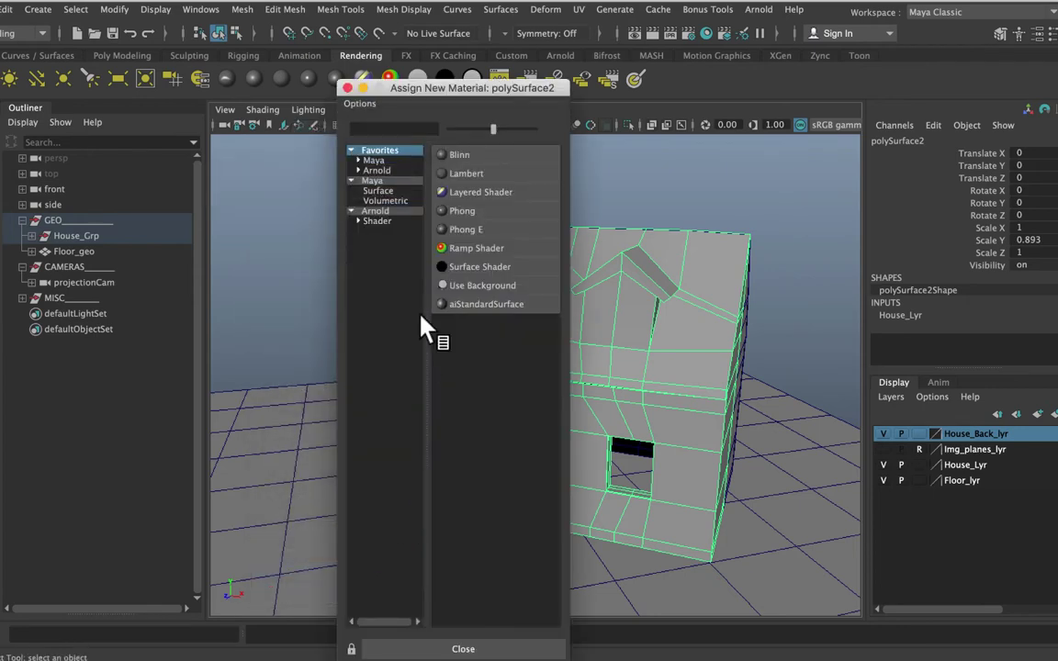
{"action": "left_click", "coordinate": [376, 211]}
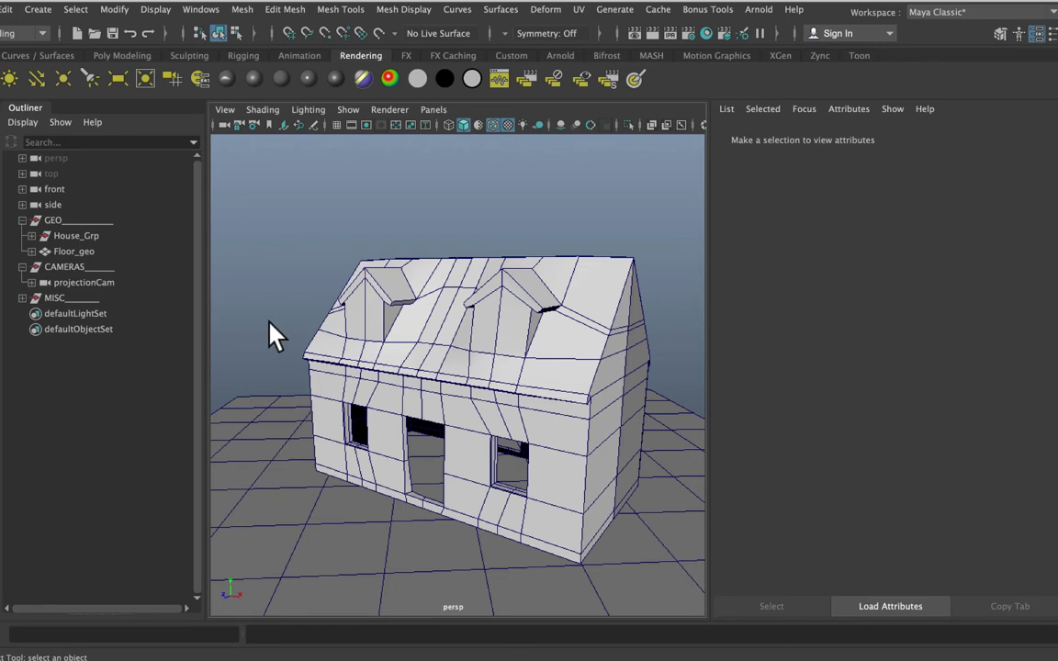
- Rename the house mesh's aiStandardSurface material to House_shd
{"action": "left_click", "coordinate": [385, 299]}
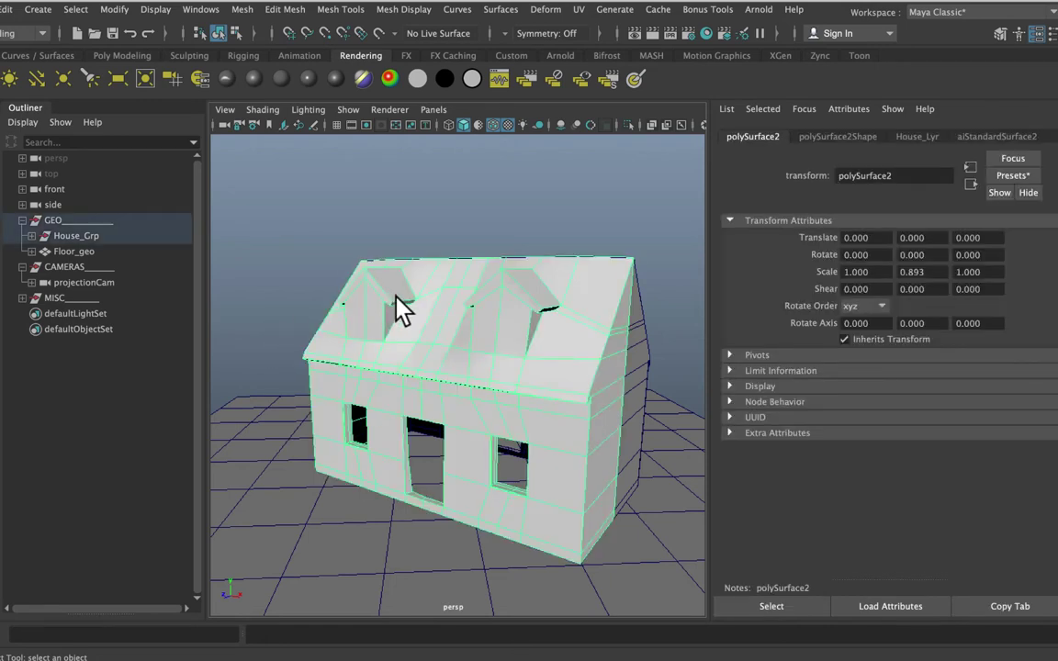
{"action": "left_click", "coordinate": [992, 138]}
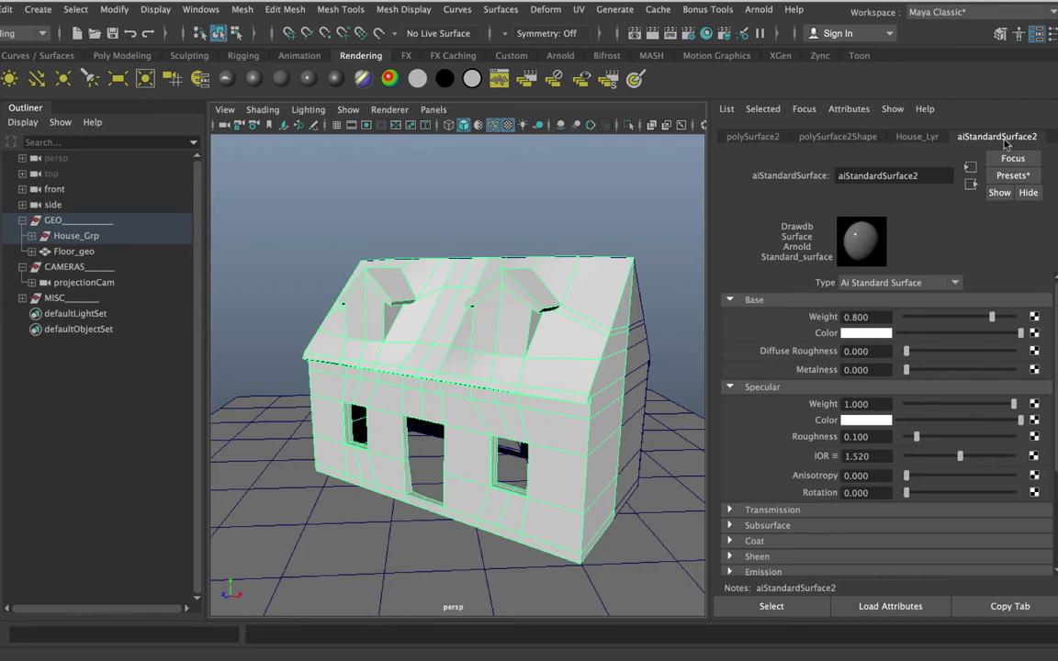
{"action": "left_click_drag", "start_coordinate": [911, 175], "coordinate": [798, 187]}
{"action": "key", "text": "BackSpace"}
{"action": "type", "text": "Hou"}
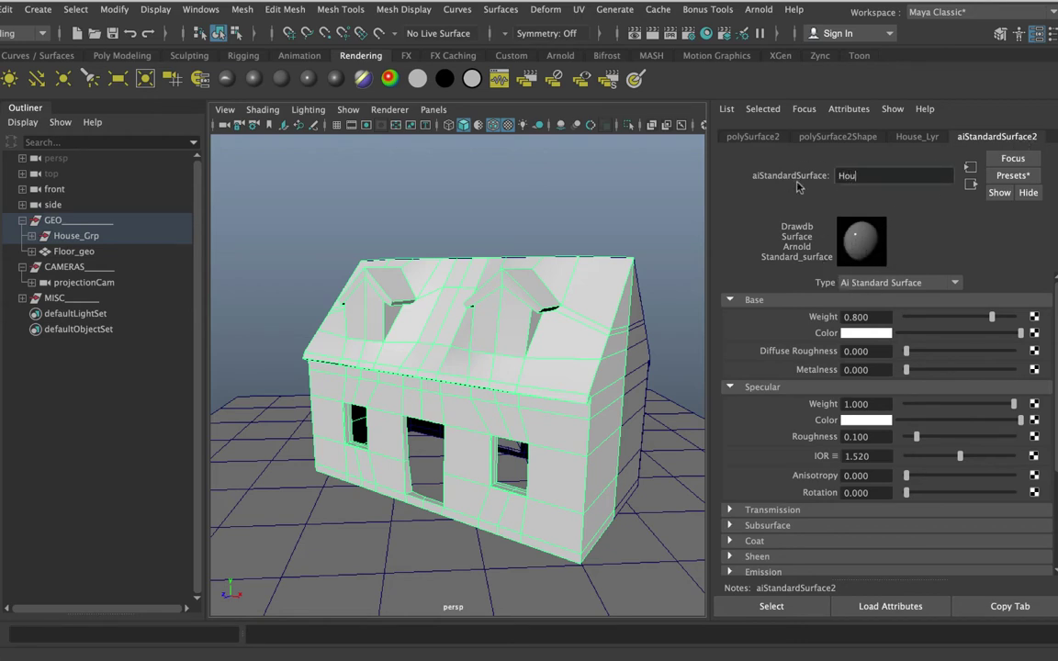
{"action": "type", "text": "se_shd"}
{"action": "key", "text": "Return"}
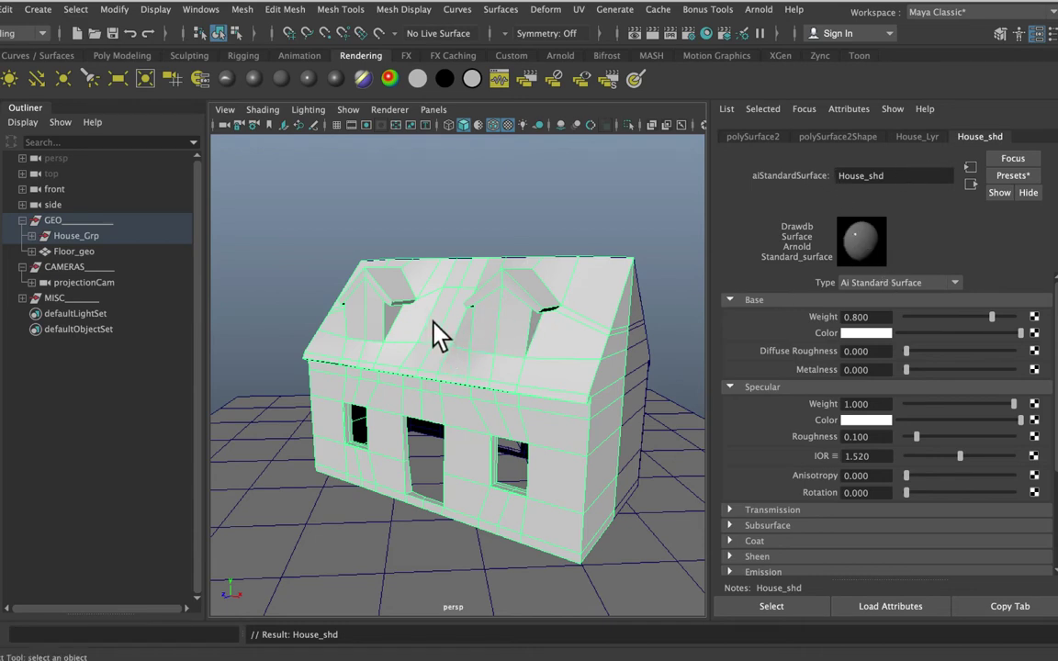
- Map House_shd's base color with a File texture created as a projection
{"action": "left_click_drag", "start_coordinate": [980, 333], "coordinate": [898, 333]}
{"action": "left_click_drag", "start_coordinate": [1001, 336], "coordinate": [1036, 336]}
{"action": "left_click", "coordinate": [1033, 351]}
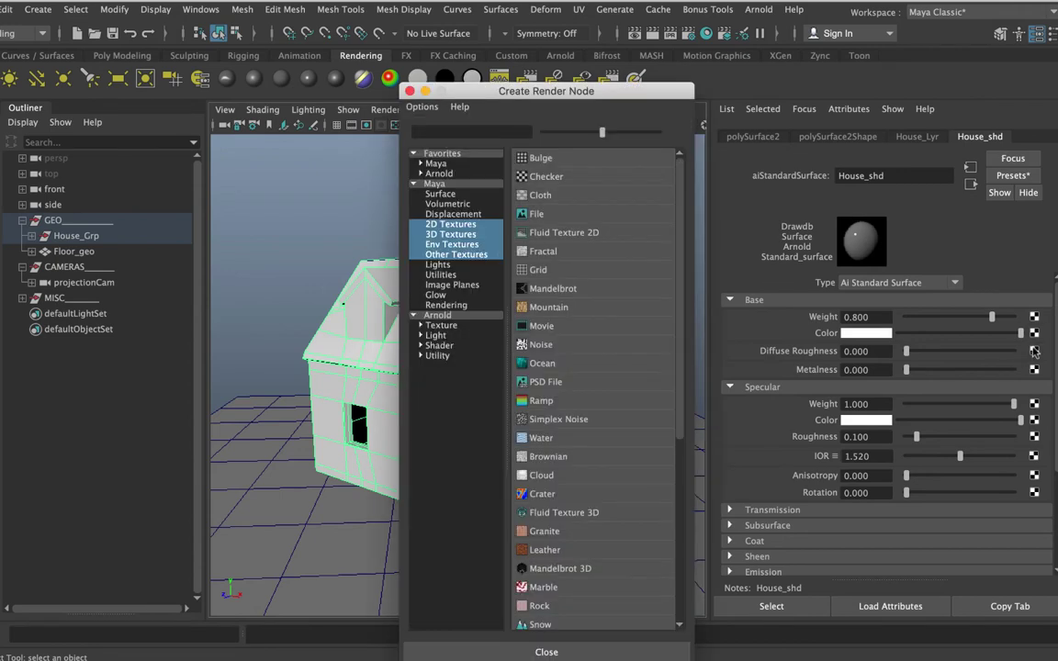
{"action": "right_click", "coordinate": [545, 217]}
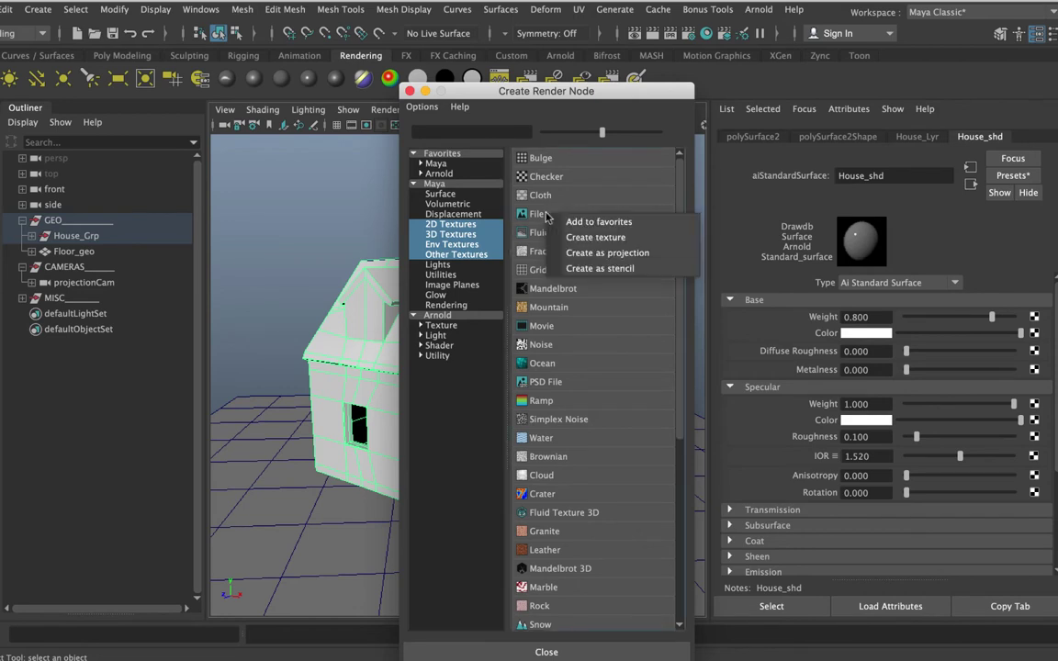
{"action": "left_click", "coordinate": [635, 254]}
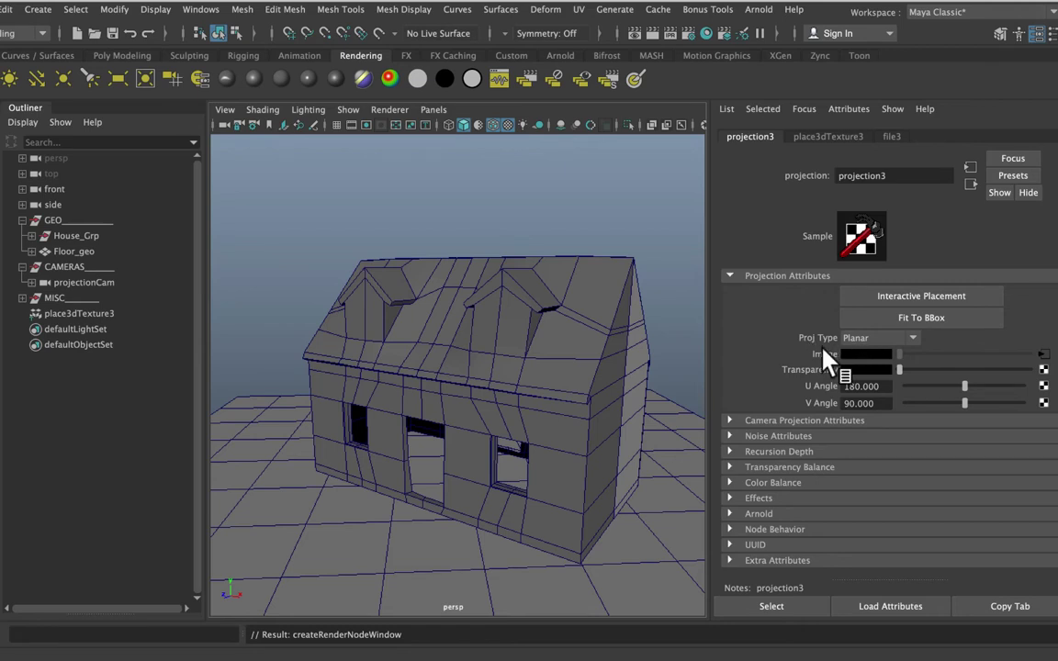
- Set the projection node's type to Perspective and link it to the projectionCamShape camera
{"action": "left_click", "coordinate": [778, 421]}
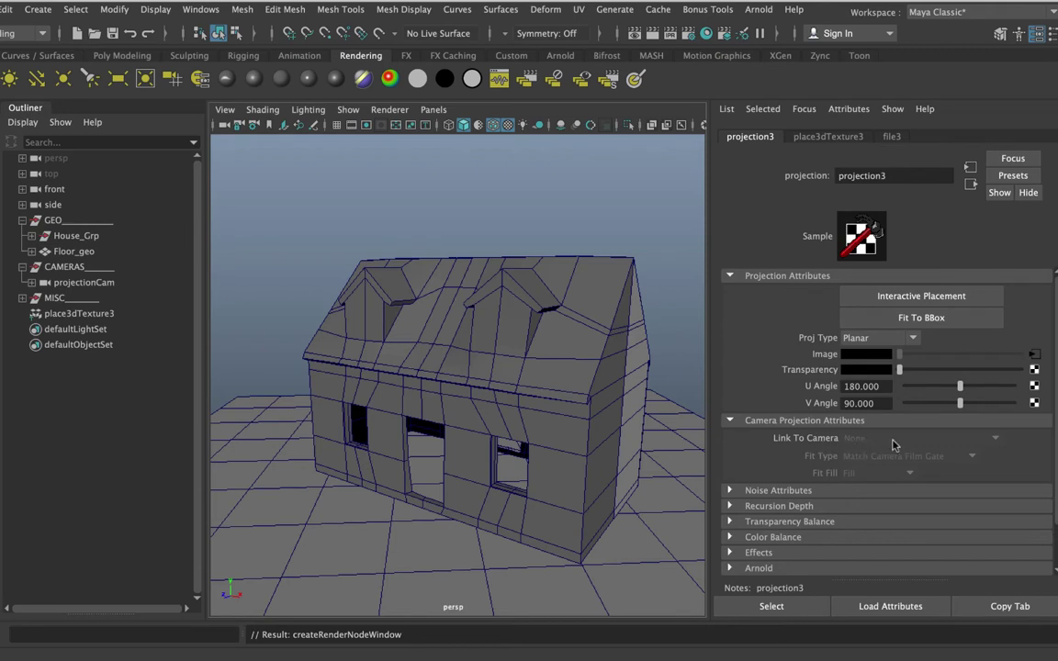
{"action": "left_click", "coordinate": [867, 337]}
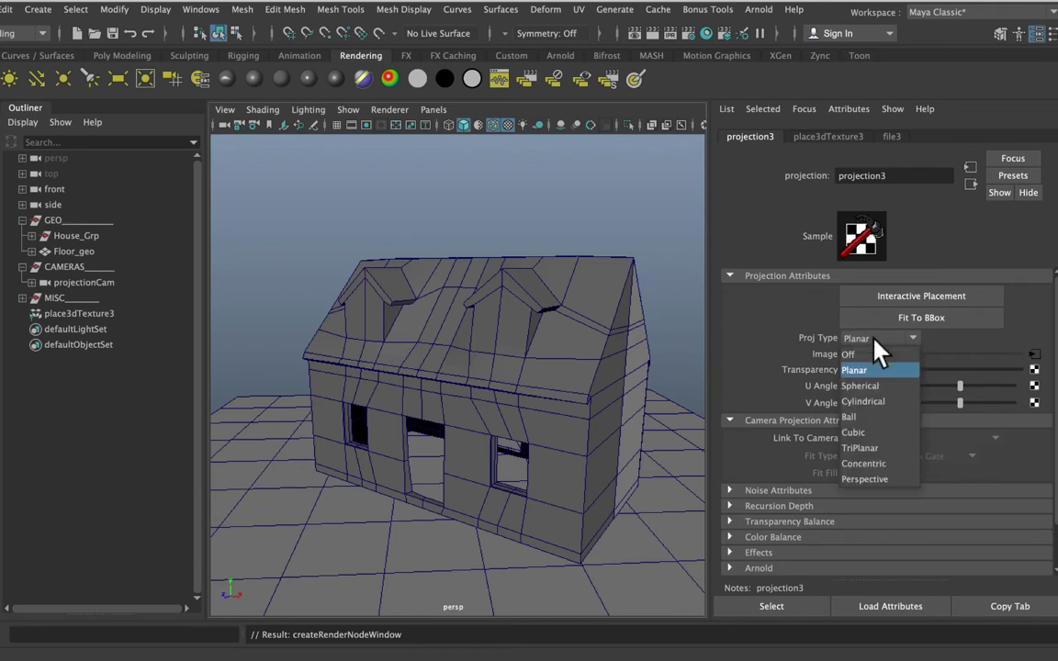
{"action": "left_click", "coordinate": [896, 478]}
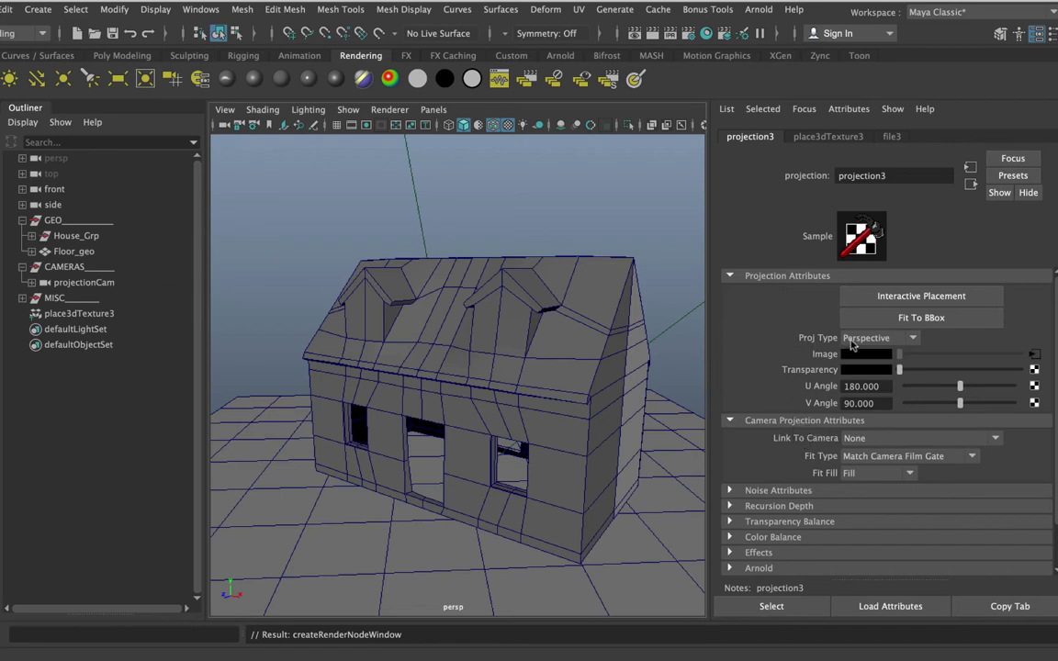
{"action": "left_click", "coordinate": [918, 438]}
{"action": "left_click", "coordinate": [884, 501]}
{"action": "left_click", "coordinate": [892, 438]}
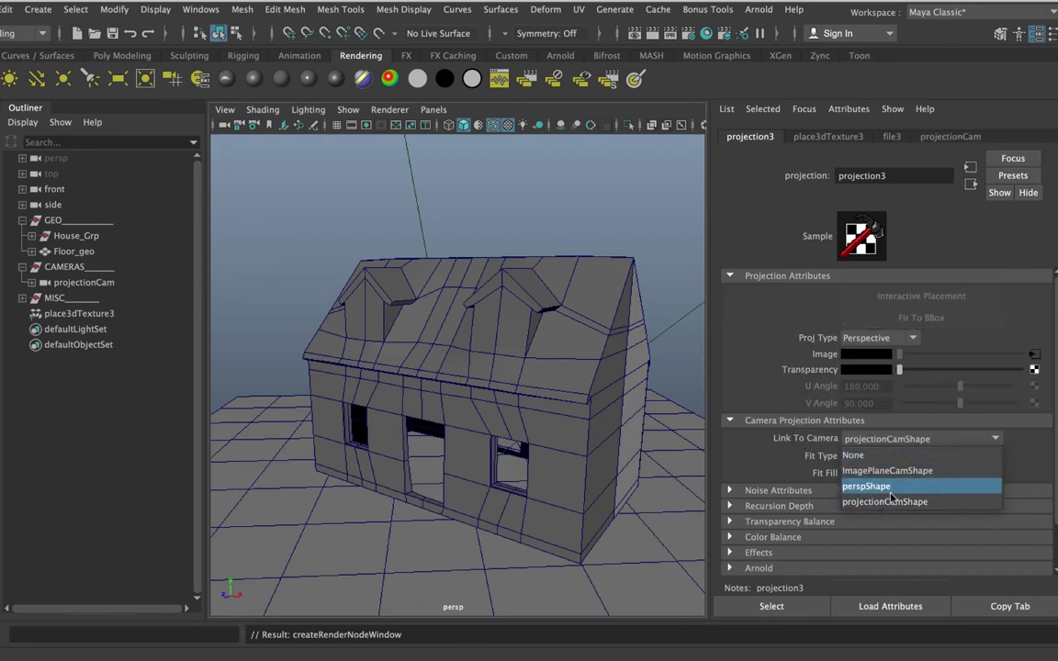
{"action": "left_click", "coordinate": [884, 501]}
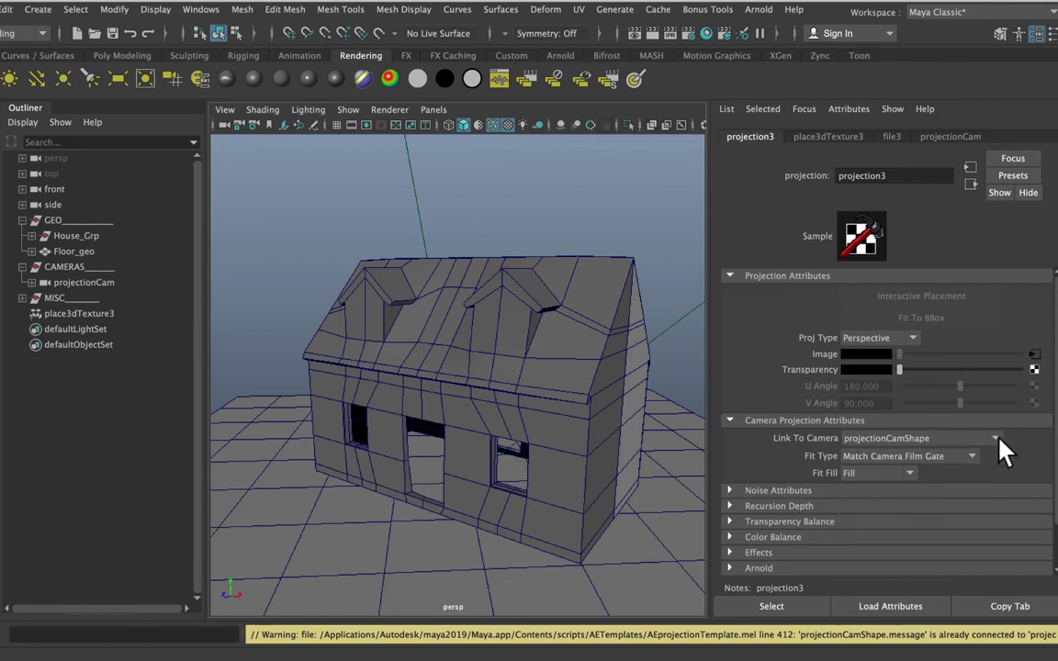
- Set the Filter value in the projection node's effects to 0
{"action": "scroll", "coordinate": [1019, 454], "scroll_direction": "down", "scroll_amount": 3}
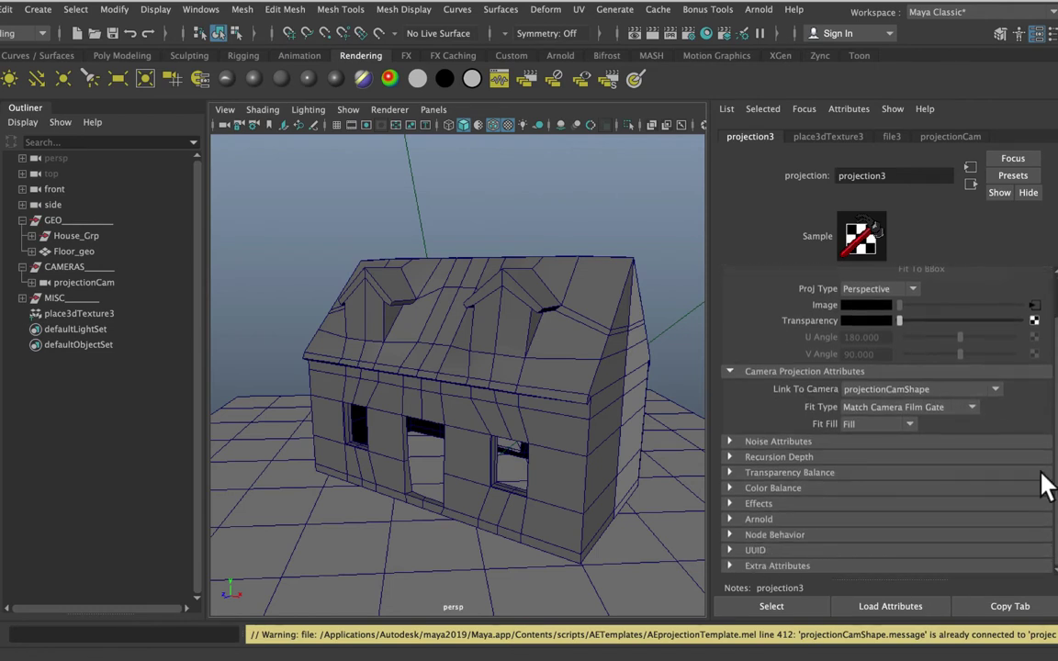
{"action": "left_click", "coordinate": [731, 504]}
{"action": "left_click", "coordinate": [852, 521]}
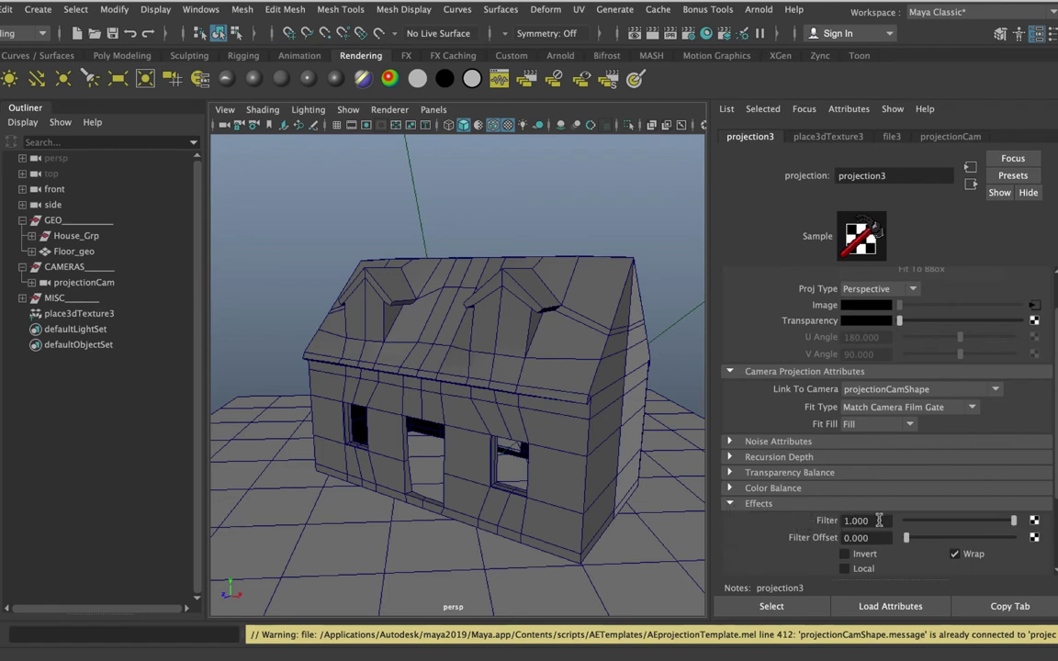
{"action": "type", "text": "0"}
{"action": "key", "text": "Return"}
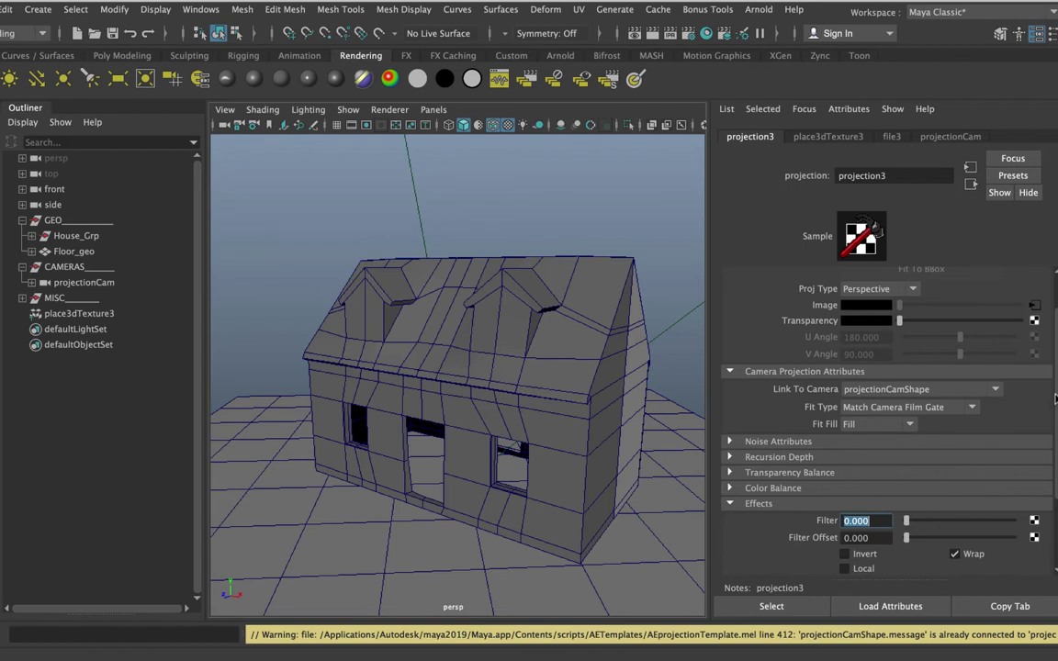
{"action": "scroll", "coordinate": [886, 390], "scroll_direction": "down", "scroll_amount": 2}
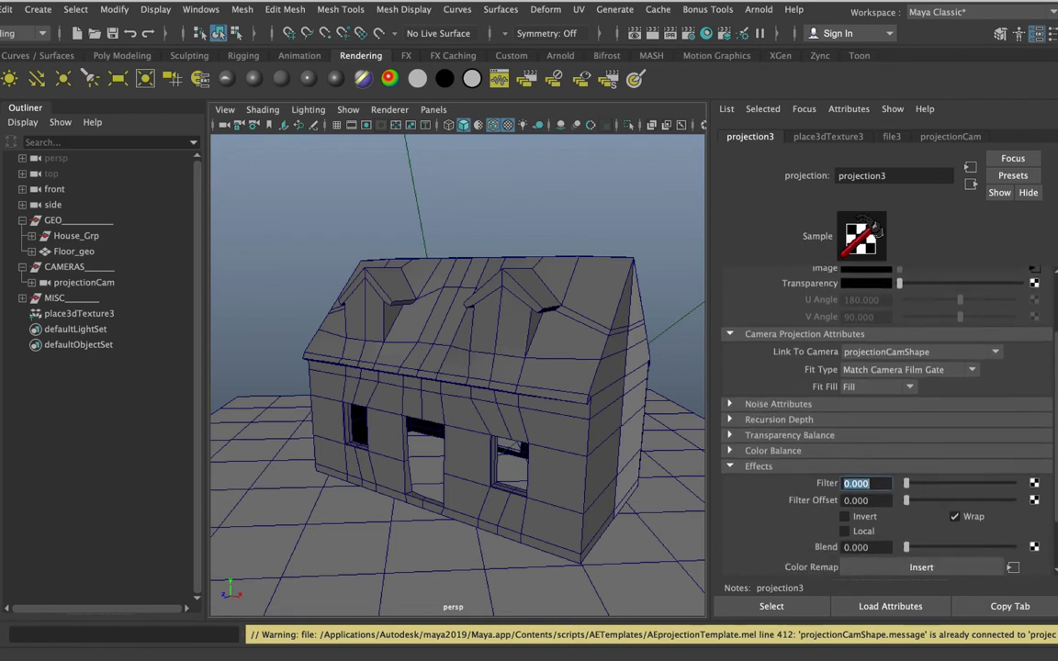
{"action": "scroll", "coordinate": [886, 386], "scroll_direction": "up", "scroll_amount": 1}
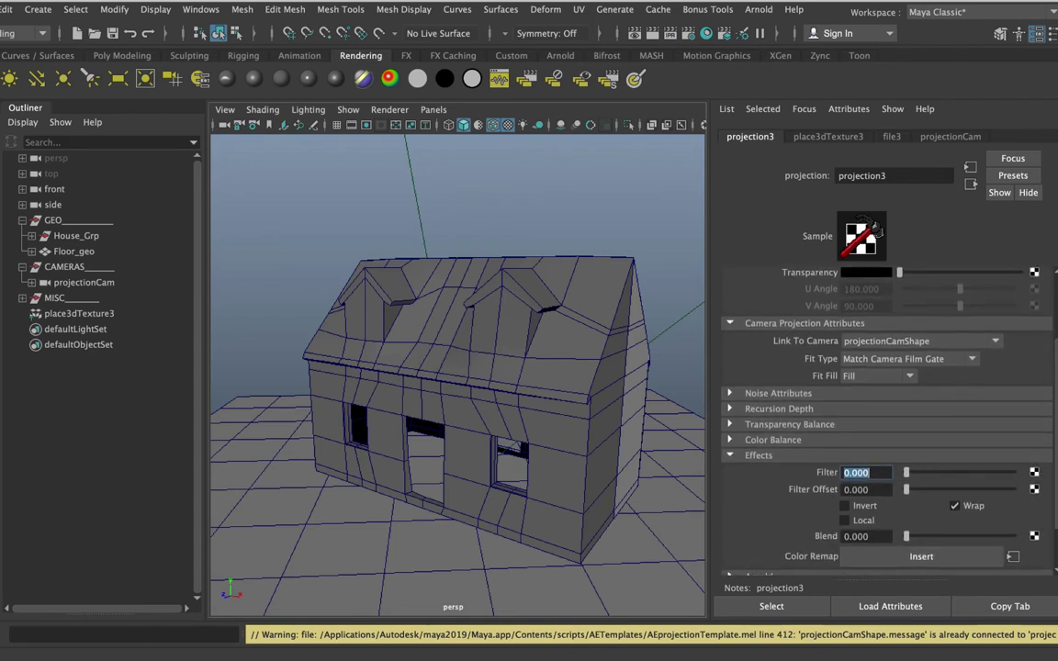
{"action": "scroll", "coordinate": [886, 386], "scroll_direction": "up", "scroll_amount": 3}
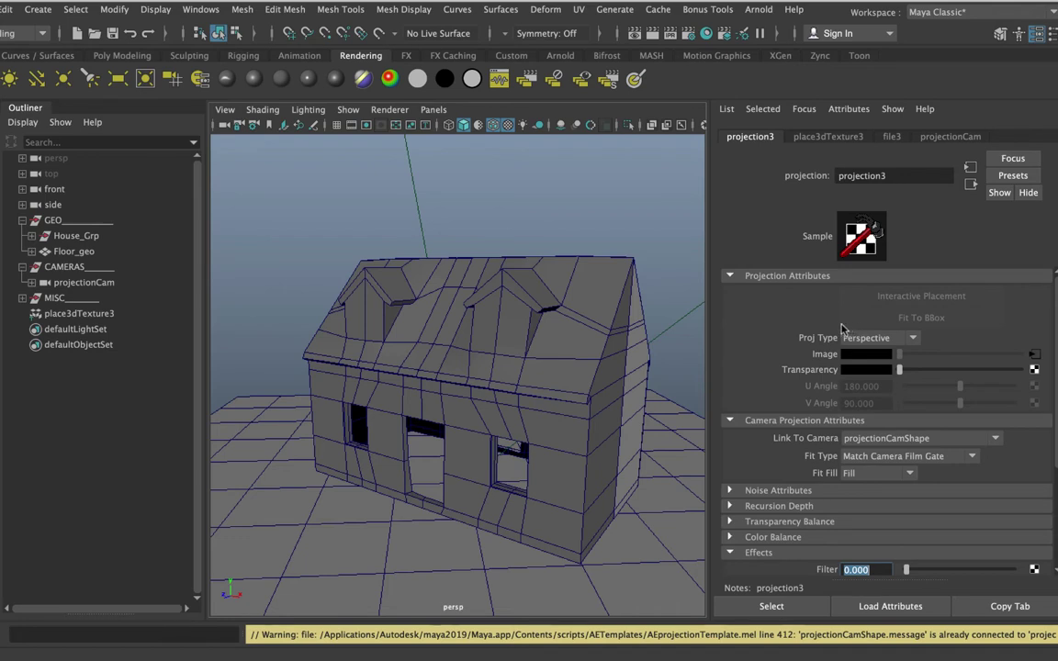
- Load House_RGB.tif from the ColourCorrected folder as the image of the projection's file texture
{"action": "left_click", "coordinate": [1035, 356]}
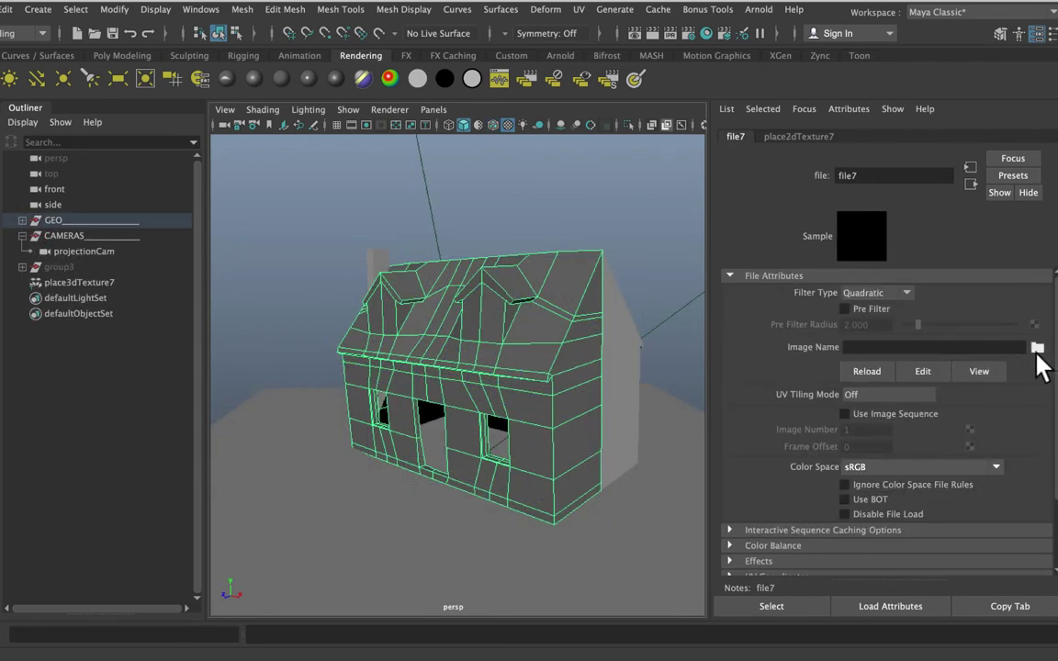
{"action": "left_click", "coordinate": [1037, 349]}
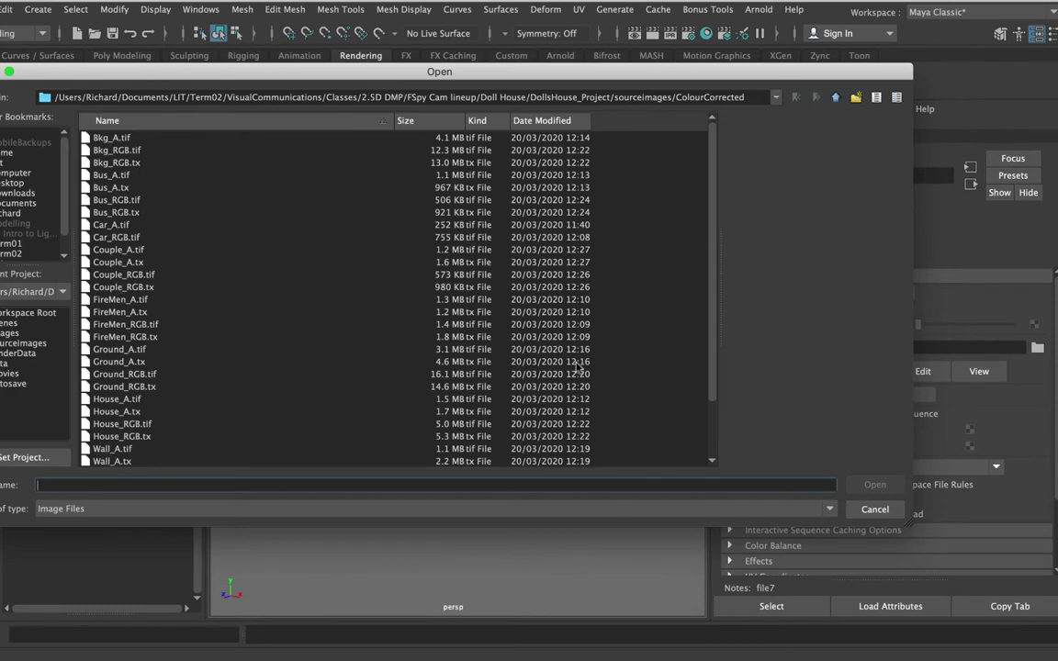
{"action": "left_click", "coordinate": [714, 300]}
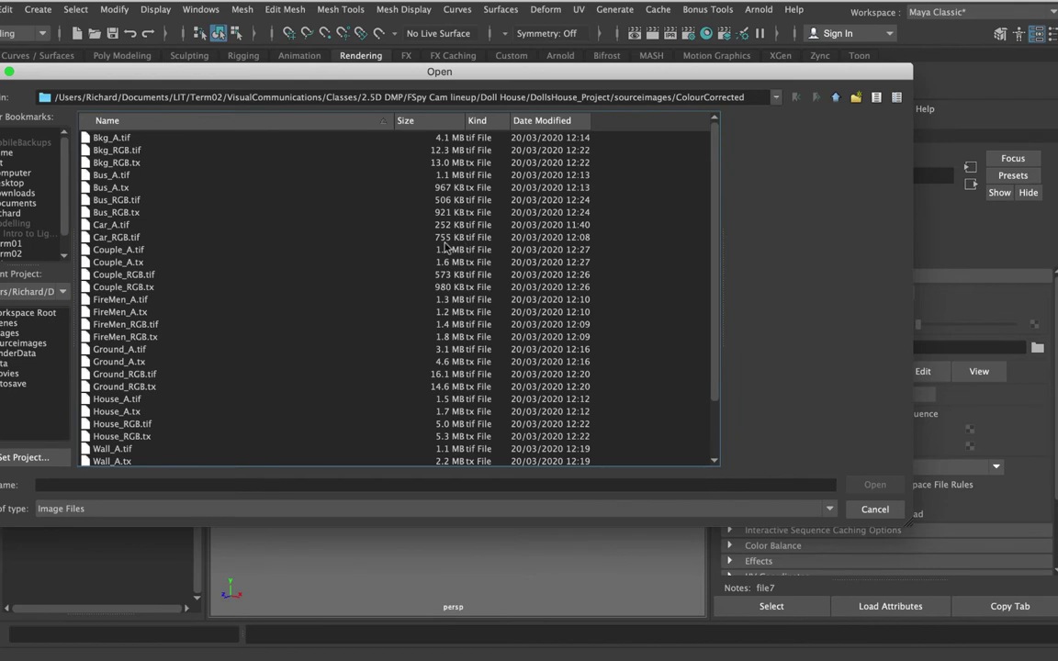
{"action": "left_click_drag", "start_coordinate": [715, 302], "coordinate": [704, 365]}
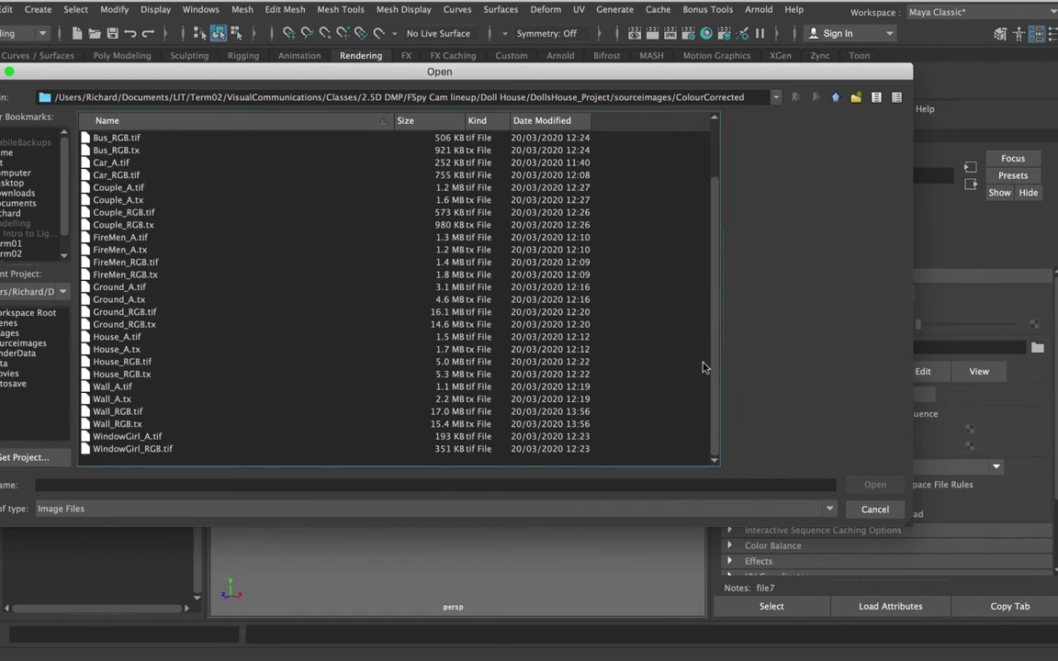
{"action": "left_click", "coordinate": [119, 361]}
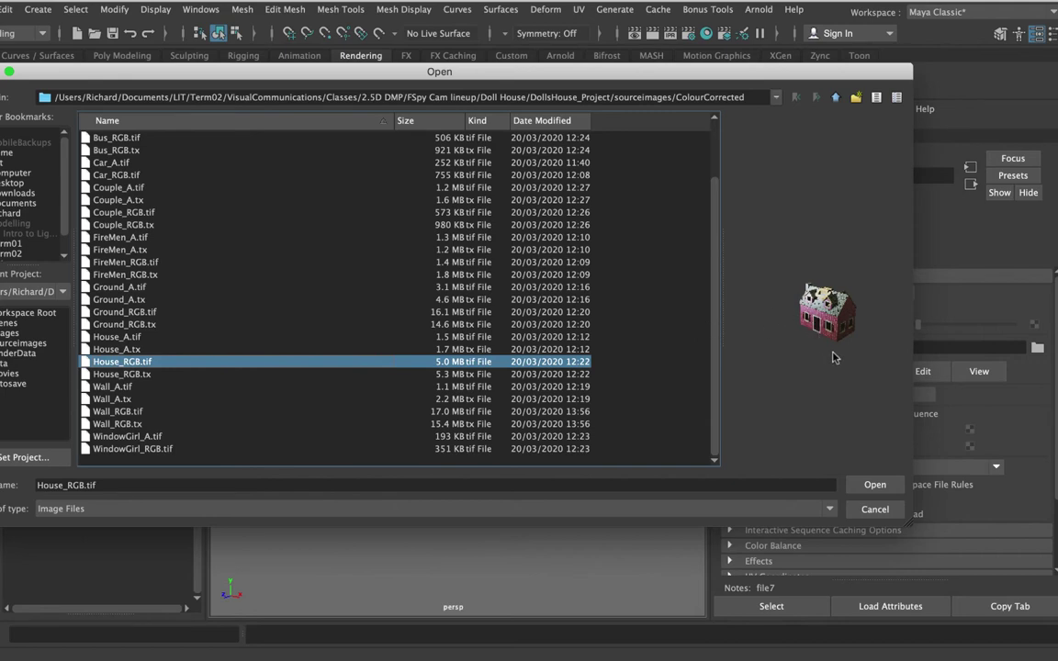
{"action": "left_click", "coordinate": [863, 483]}
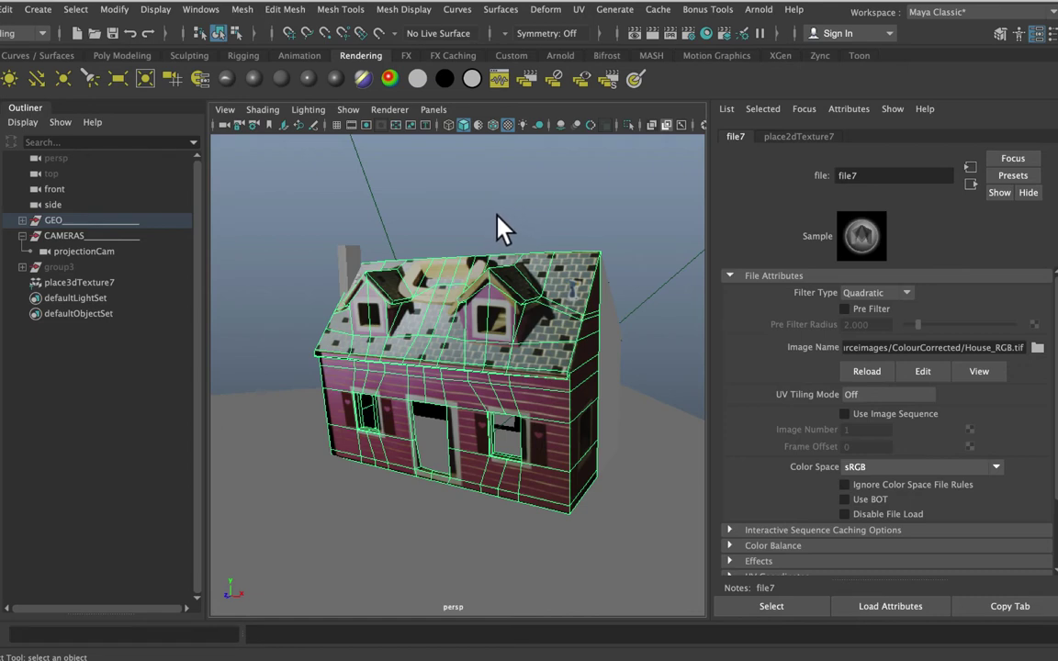
- Examine the projected texture on the house from several angles and show the House_shd material's attributes
{"action": "left_click_drag", "start_coordinate": [516, 220], "coordinate": [394, 381], "text": "alt"}
{"action": "left_click", "coordinate": [499, 234]}
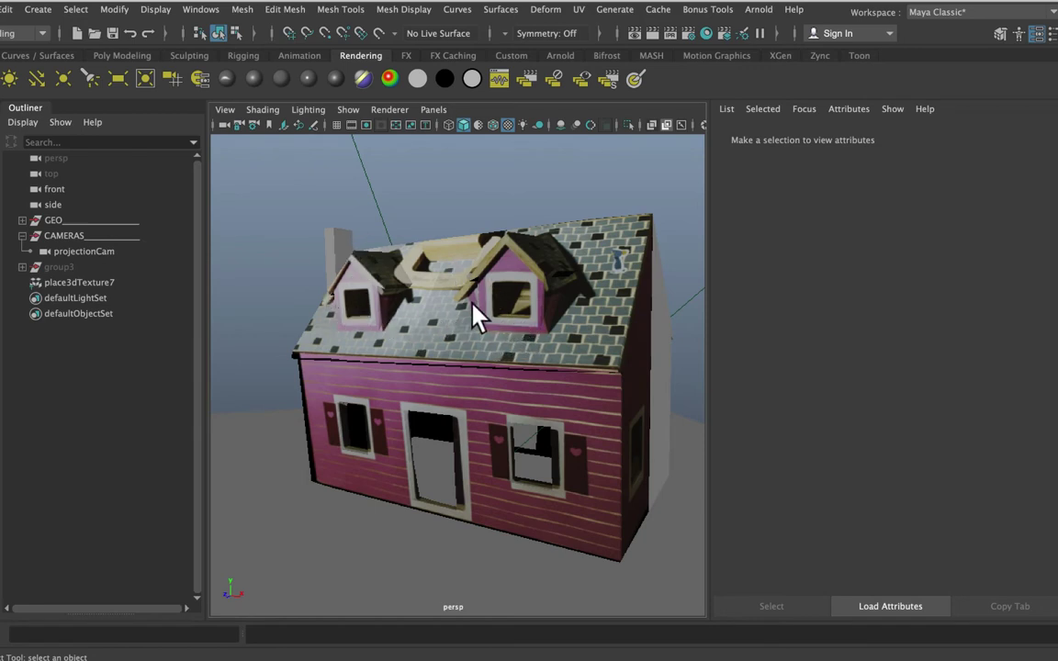
{"action": "left_click_drag", "start_coordinate": [496, 312], "coordinate": [418, 344], "text": "alt"}
{"action": "middle_click_drag", "start_coordinate": [351, 356], "coordinate": [378, 366], "text": "alt"}
{"action": "left_click_drag", "start_coordinate": [378, 366], "coordinate": [305, 396], "text": "alt"}
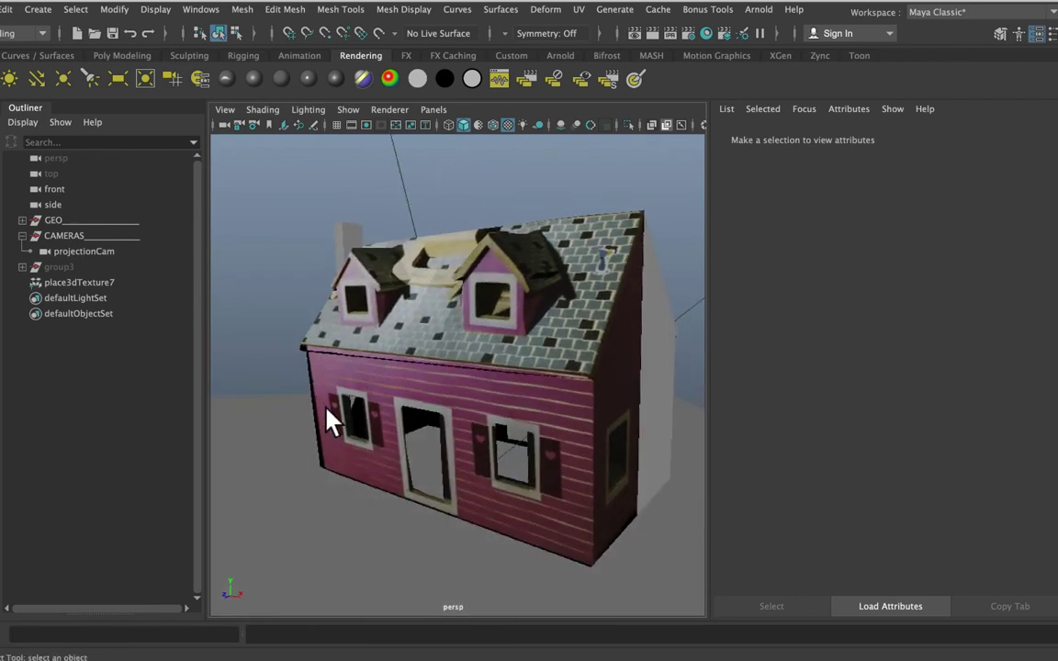
{"action": "left_click", "coordinate": [411, 336]}
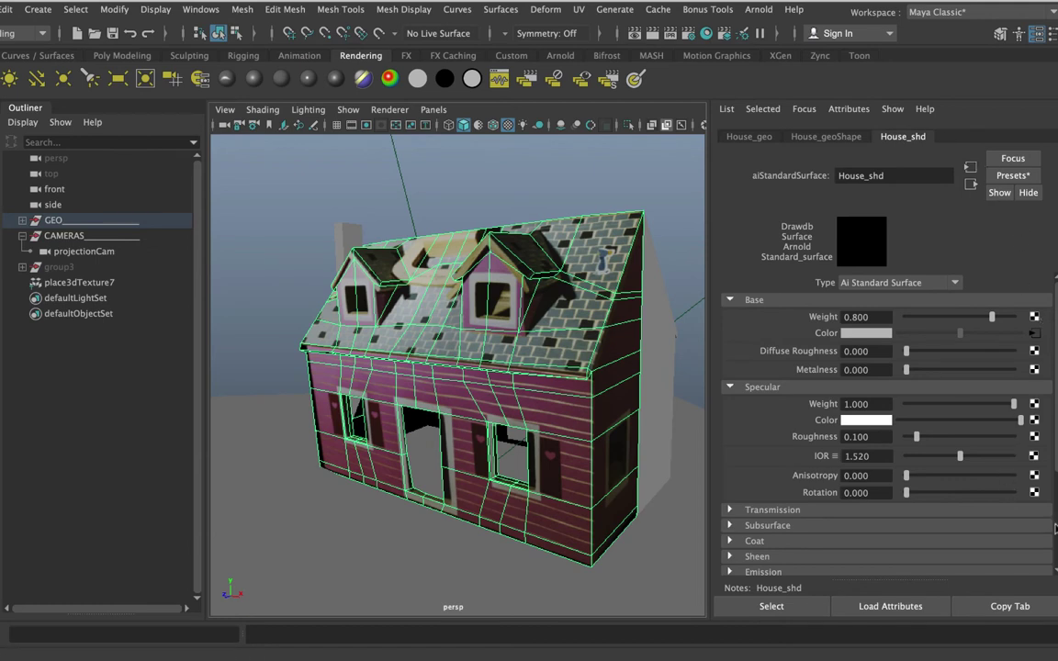
- Connect a new file texture, created as a projection, to the Opacity of the House_shd material
{"action": "scroll", "coordinate": [918, 478], "scroll_direction": "down", "scroll_amount": 3}
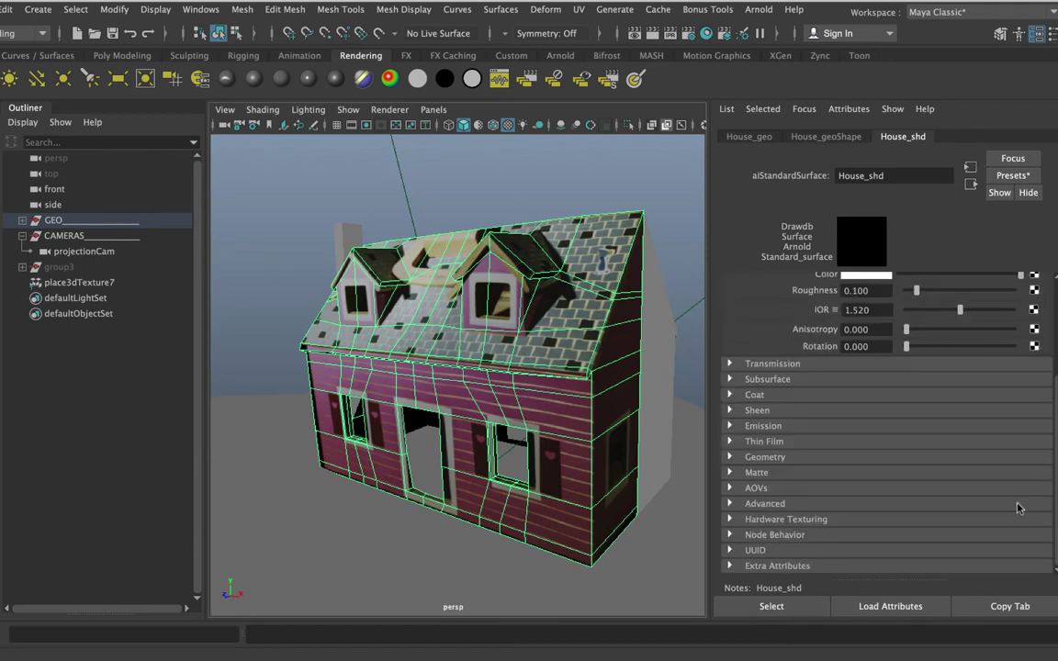
{"action": "left_click", "coordinate": [729, 456]}
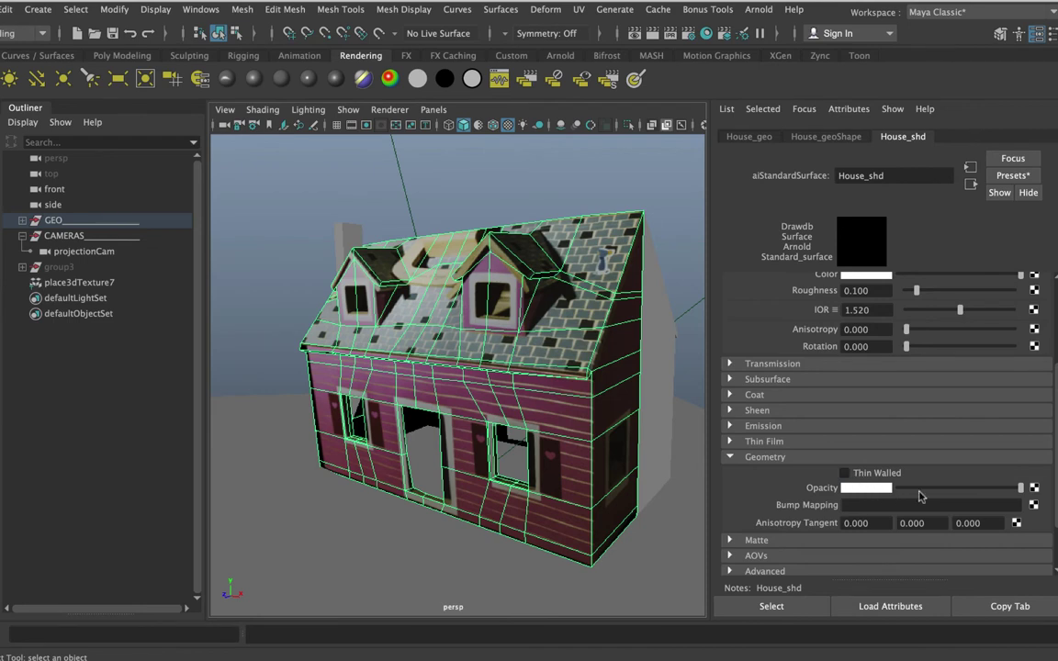
{"action": "left_click", "coordinate": [1033, 487]}
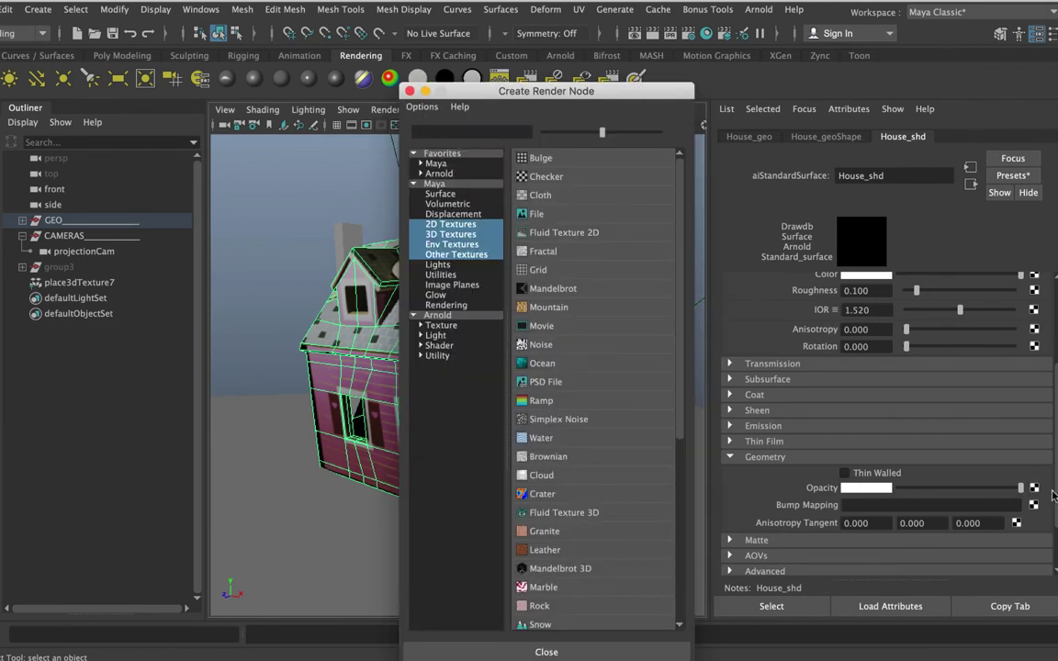
{"action": "right_click", "coordinate": [538, 211]}
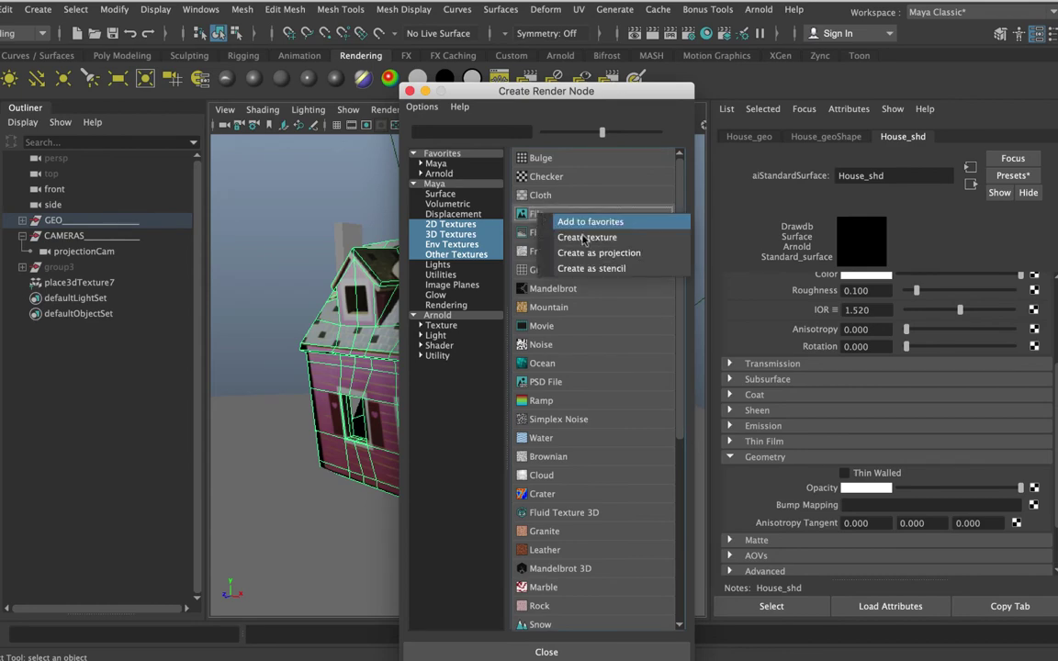
{"action": "left_click", "coordinate": [614, 254]}
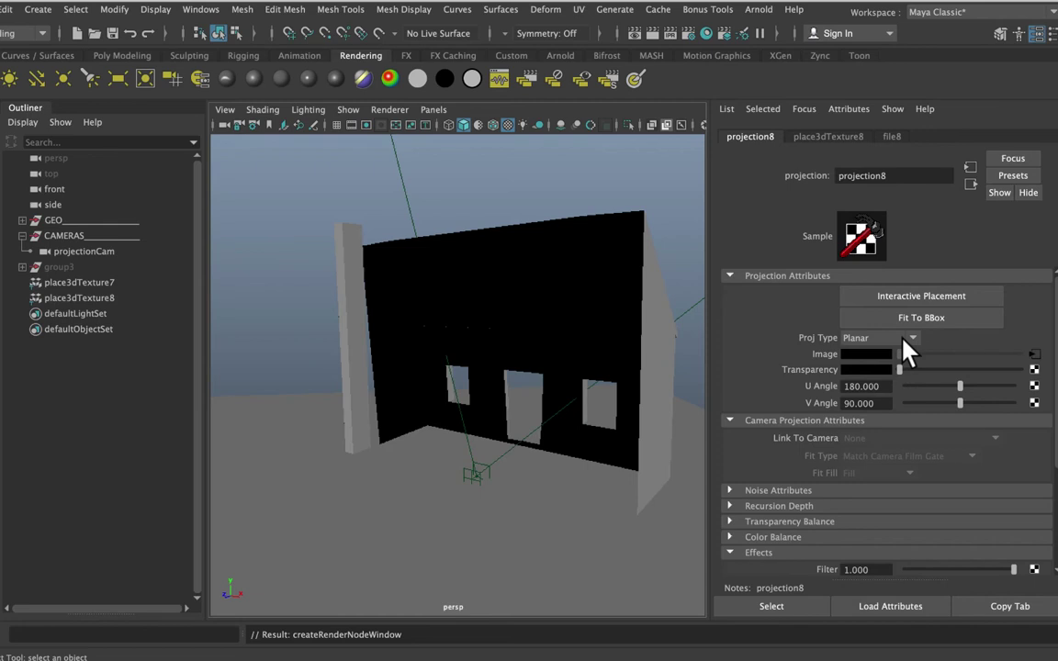
- Set the opacity projection's type to Perspective and link it to the projectionCamShape camera
{"action": "left_click", "coordinate": [902, 339]}
{"action": "left_click", "coordinate": [886, 480]}
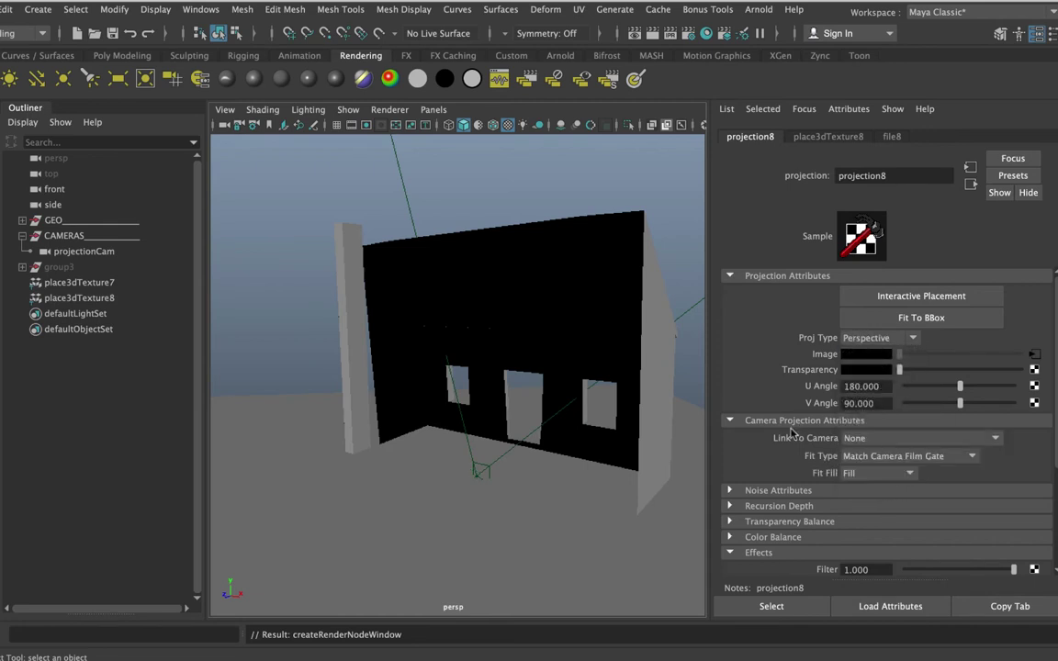
{"action": "left_click", "coordinate": [867, 438]}
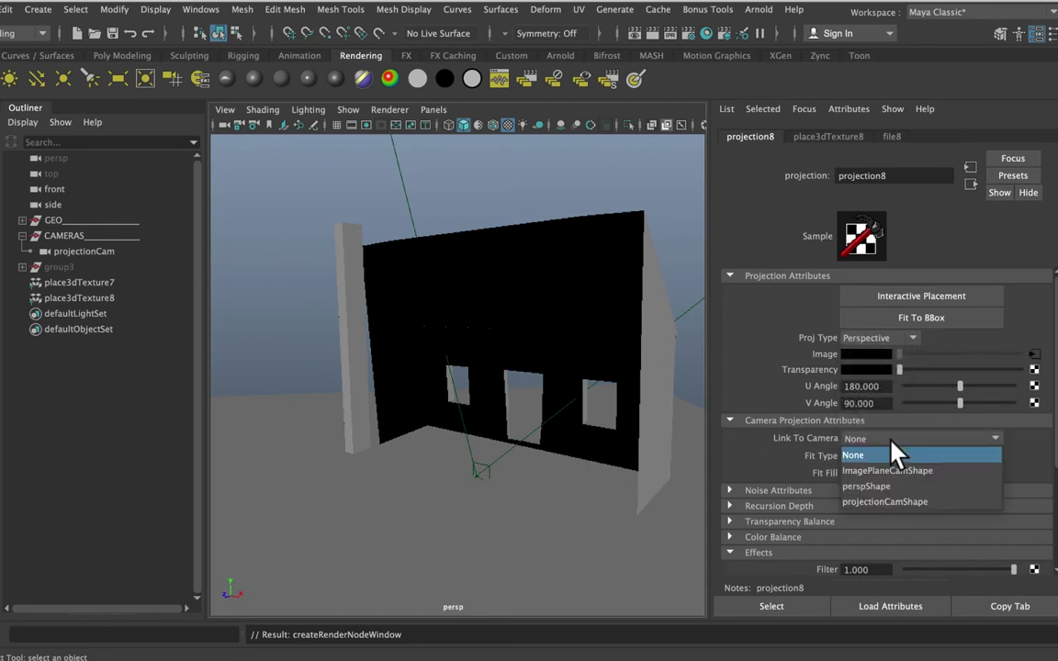
{"action": "left_click", "coordinate": [900, 503]}
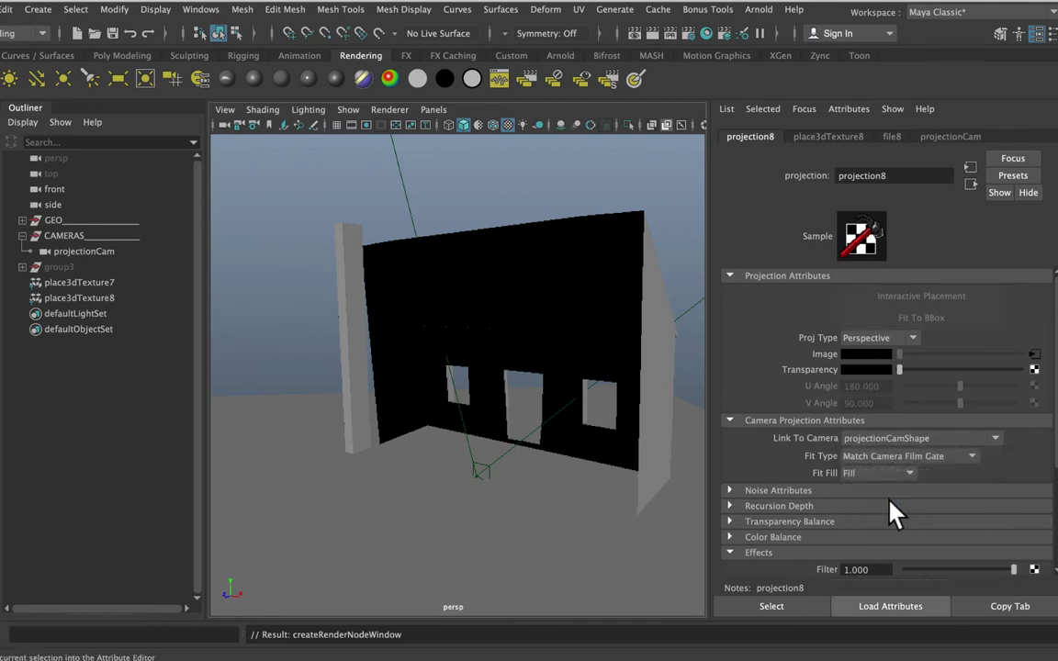
- Set the Filter value in the opacity projection's effects to 0
{"action": "scroll", "coordinate": [881, 413], "scroll_direction": "down", "scroll_amount": 5}
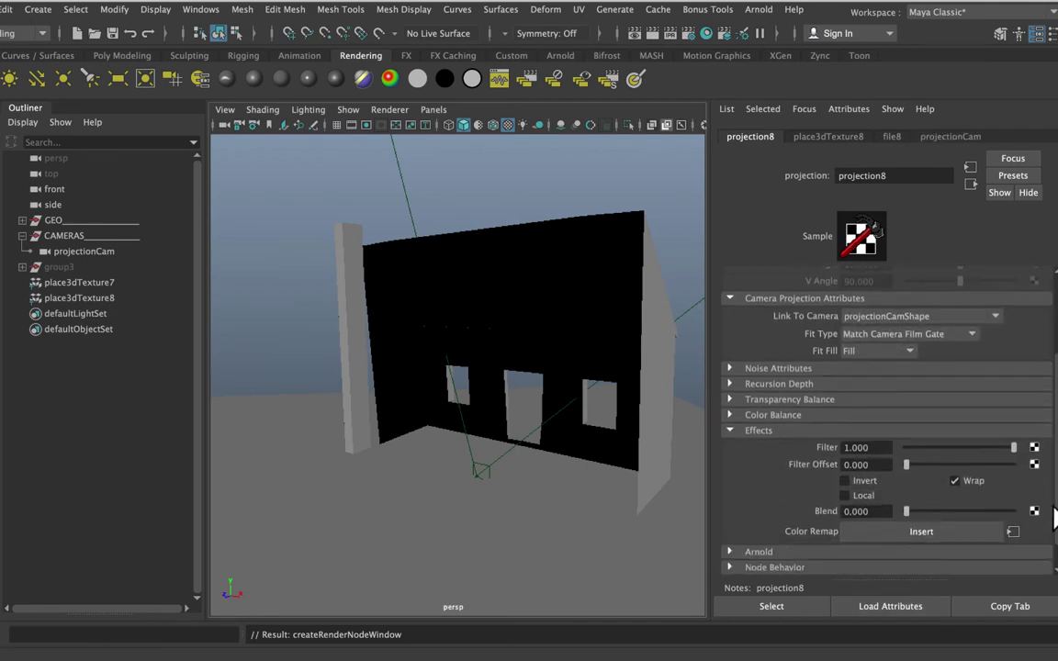
{"action": "double_click", "coordinate": [873, 418]}
{"action": "type", "text": "0"}
{"action": "key", "text": "Return"}
{"action": "scroll", "coordinate": [1023, 441], "scroll_direction": "up", "scroll_amount": 5}
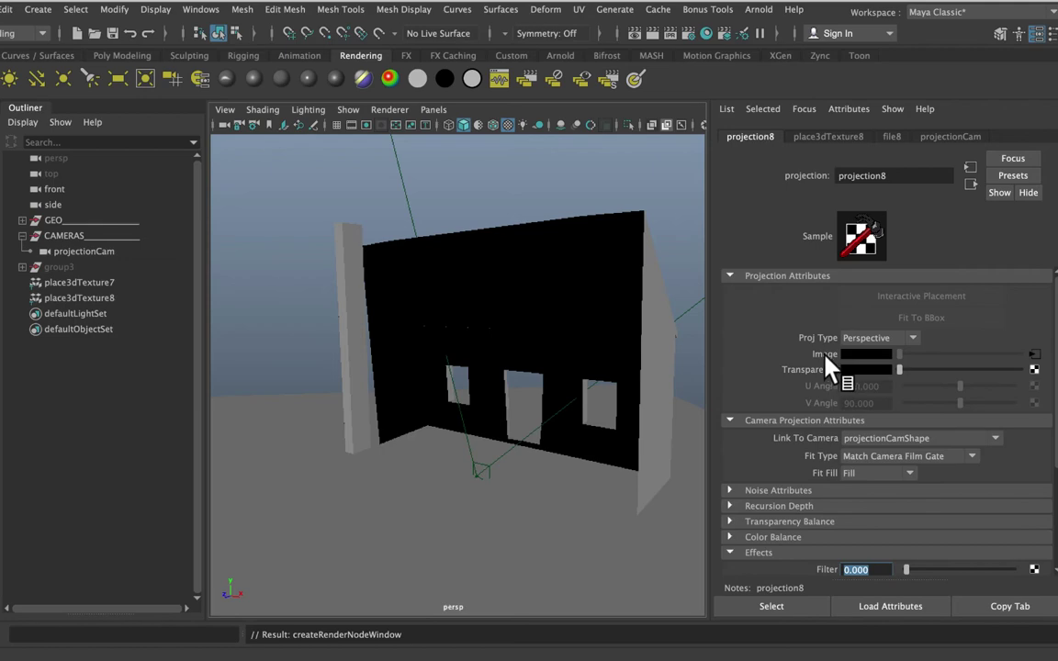
- Load House_A.tif from the ColourCorrected folder as the image of the opacity projection's file texture
{"action": "left_click", "coordinate": [1035, 355]}
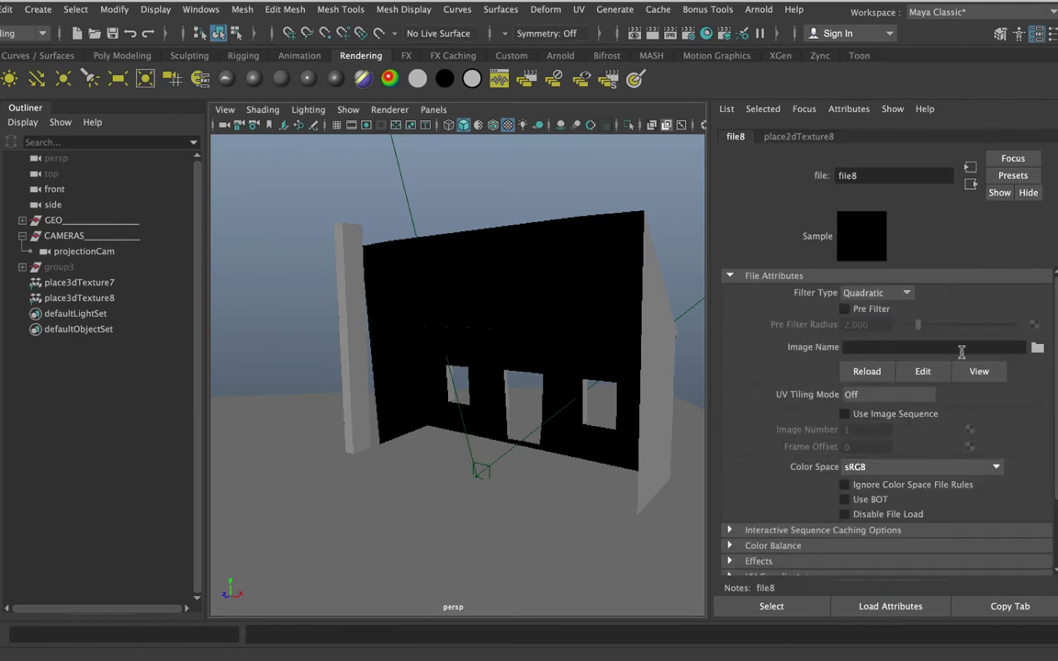
{"action": "left_click", "coordinate": [1035, 347]}
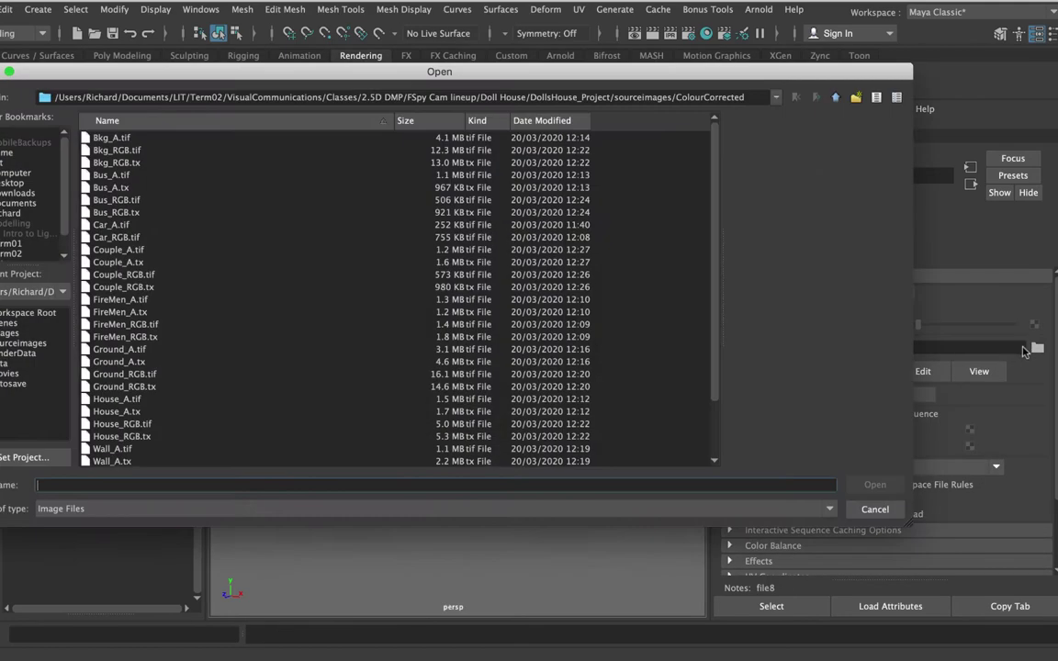
{"action": "left_click", "coordinate": [134, 401]}
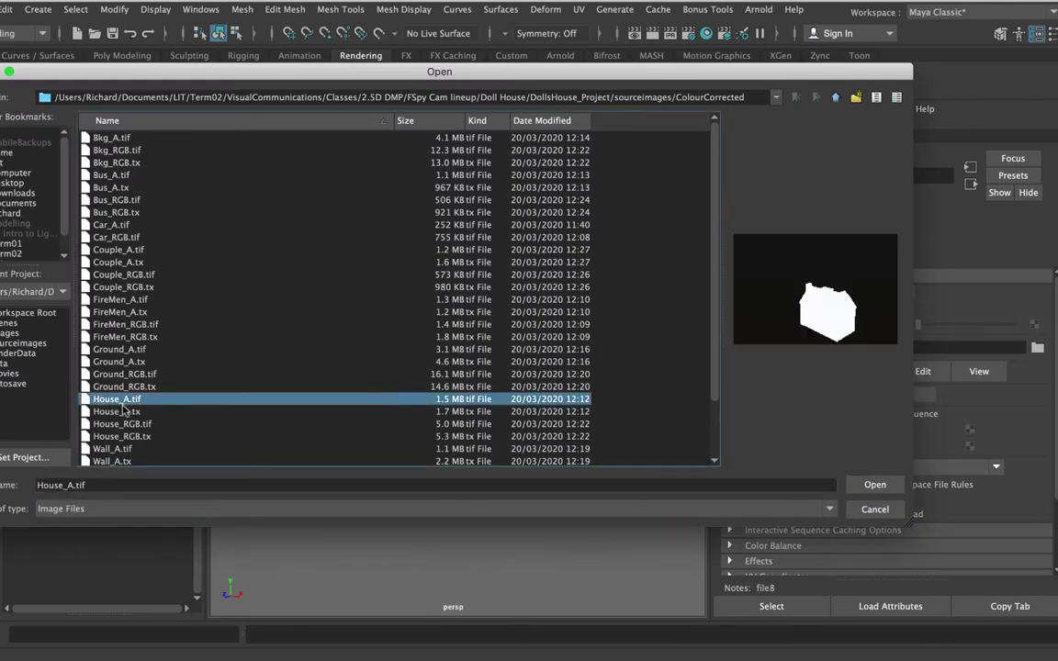
{"action": "left_click", "coordinate": [875, 486]}
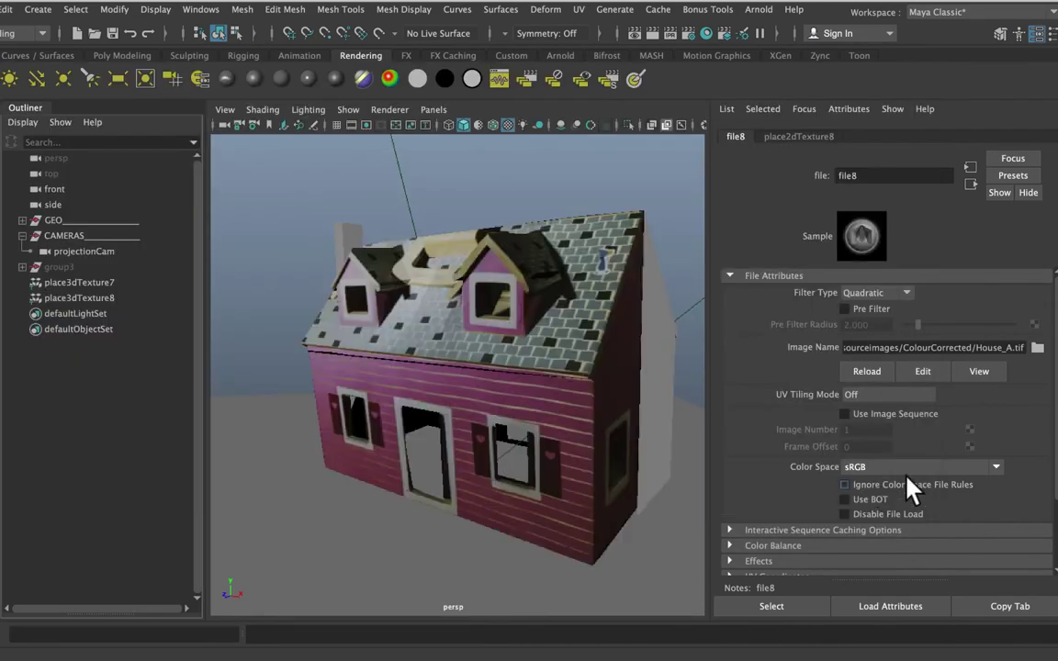
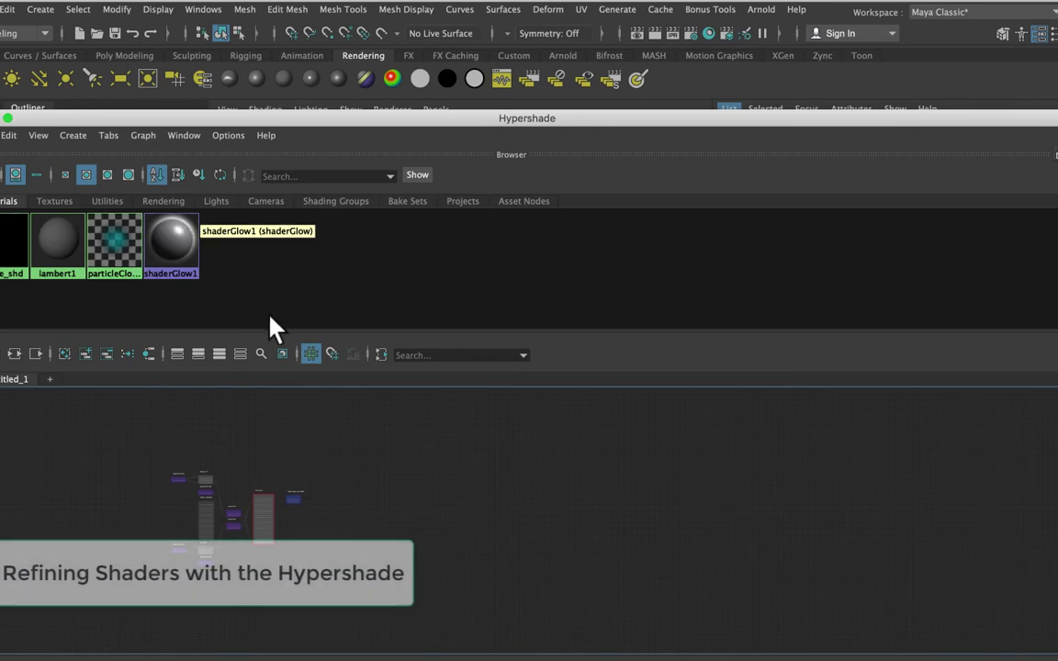
- Enlarge the Hypershade window and graph the network of the House_shd material
{"action": "mouse_move", "coordinate": [266, 118]}
{"action": "left_mouse_down"}
{"action": "mouse_move", "coordinate": [271, 97]}
{"action": "mouse_move", "coordinate": [284, 104]}
{"action": "mouse_move", "coordinate": [275, 116]}
{"action": "left_mouse_up"}
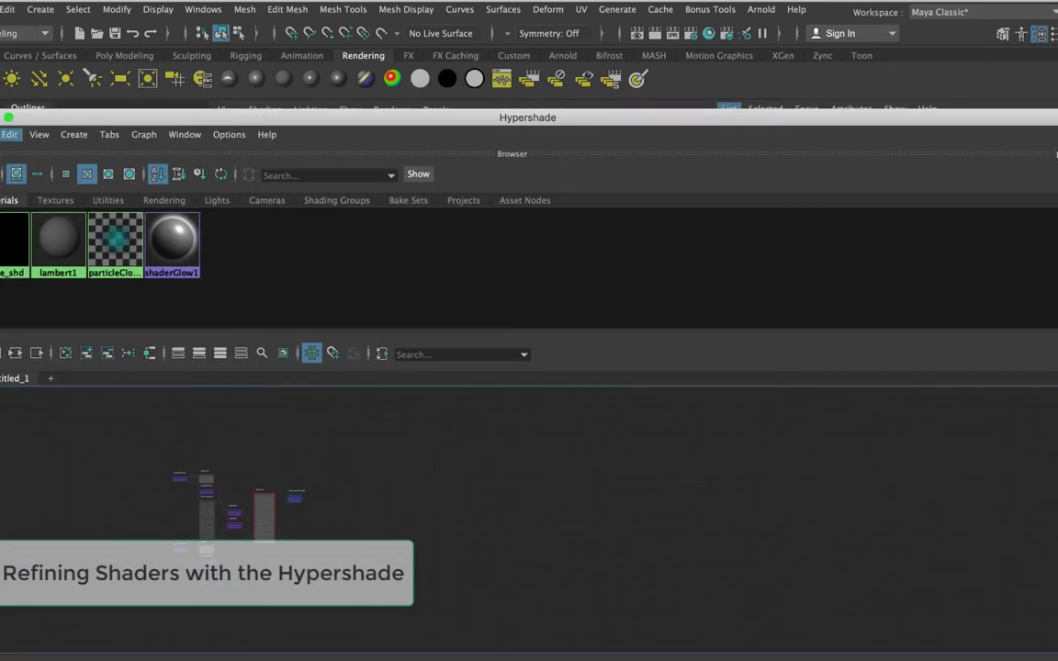
{"action": "left_click", "coordinate": [8, 118]}
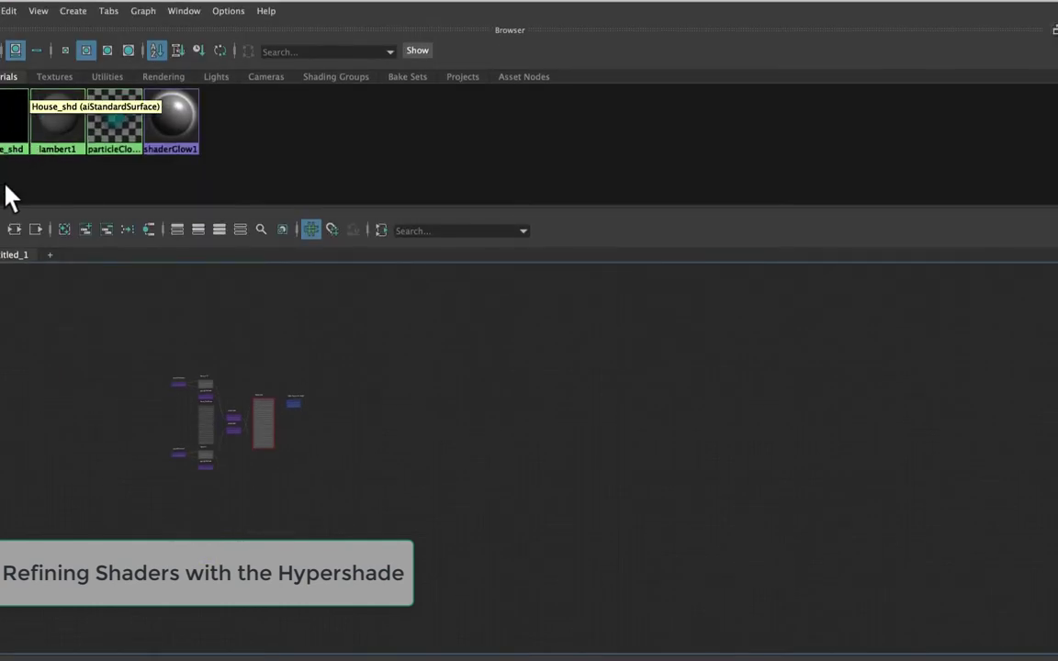
{"action": "right_click", "coordinate": [13, 112]}
{"action": "left_click", "coordinate": [108, 154]}
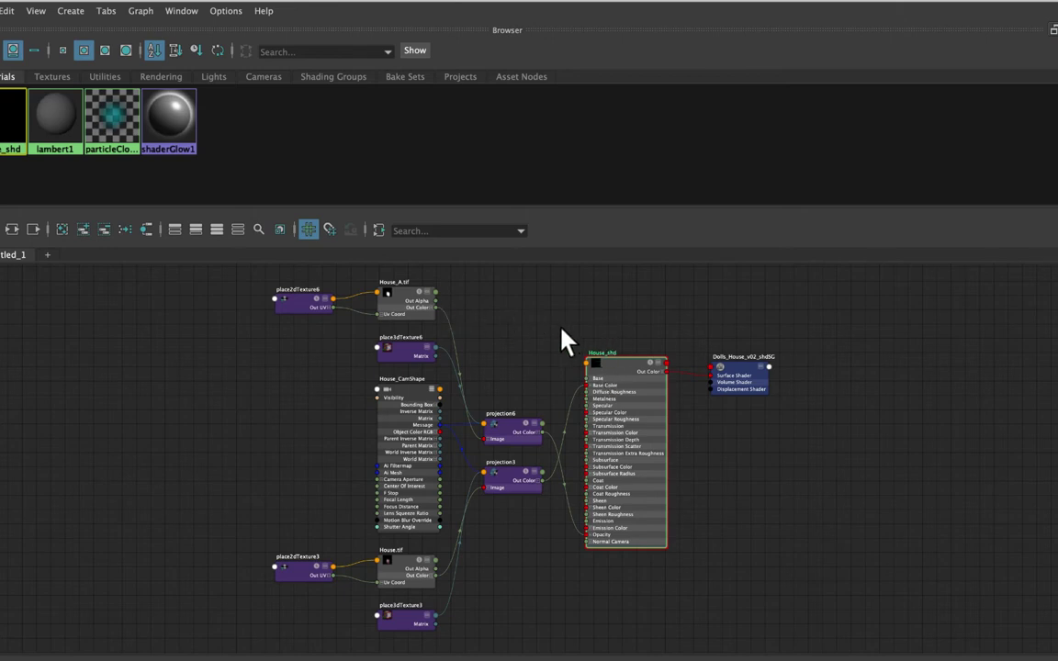
- Examine how the House.tif and House_A.tif textures, their projections and the camera connect to House_shd's Base Color and Opacity
{"action": "left_click_drag", "start_coordinate": [619, 362], "coordinate": [617, 364]}
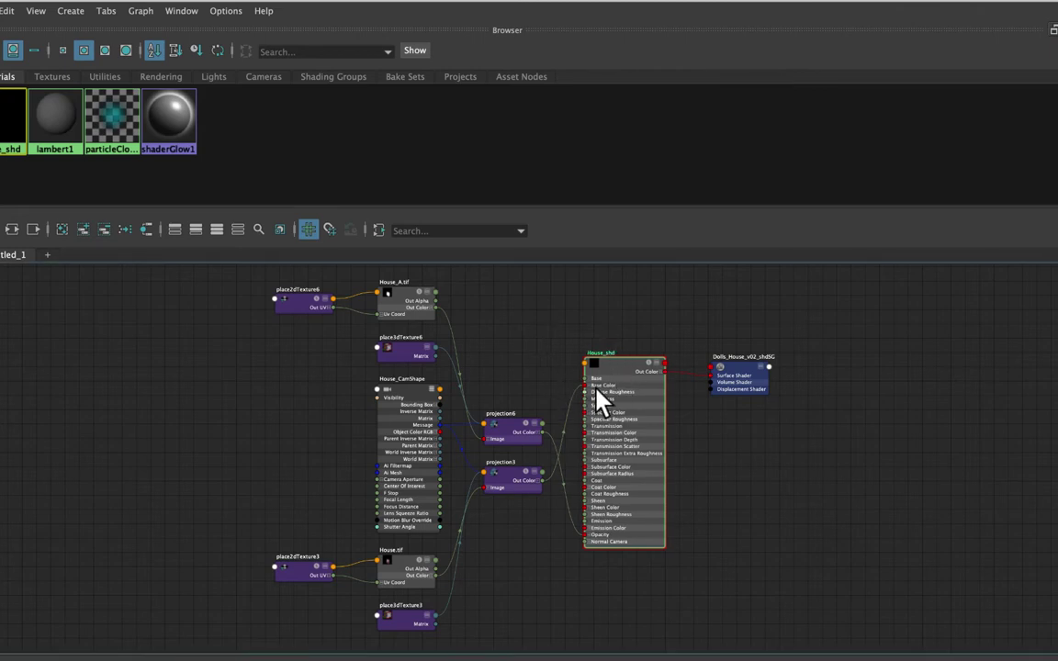
{"action": "right_click_drag", "start_coordinate": [609, 338], "coordinate": [703, 344], "text": "alt"}
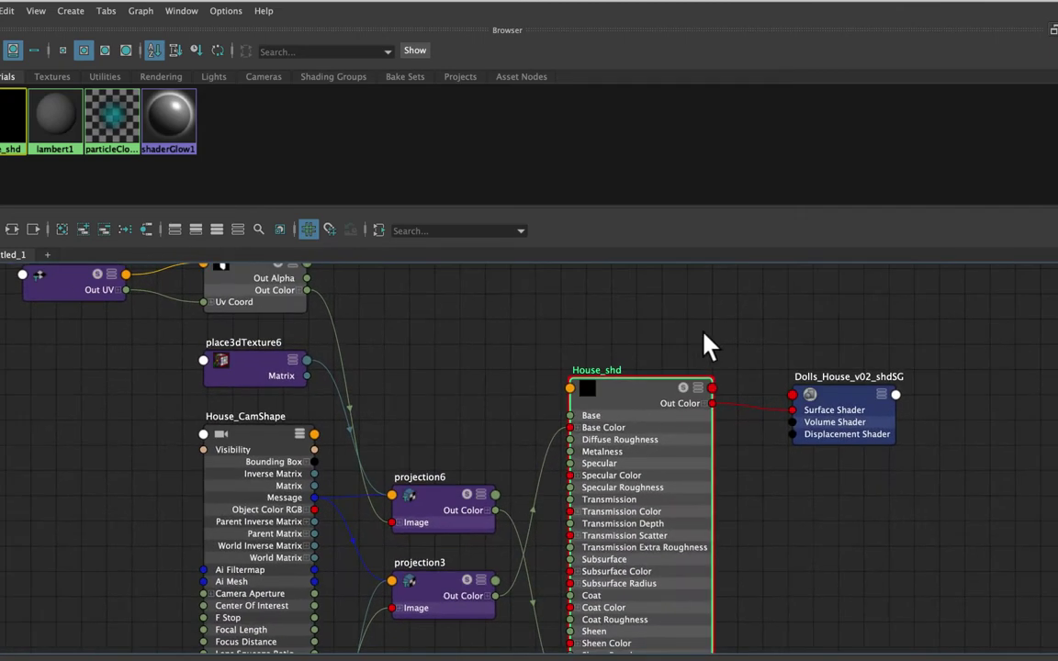
{"action": "middle_click_drag", "start_coordinate": [703, 344], "coordinate": [702, 260], "text": "alt"}
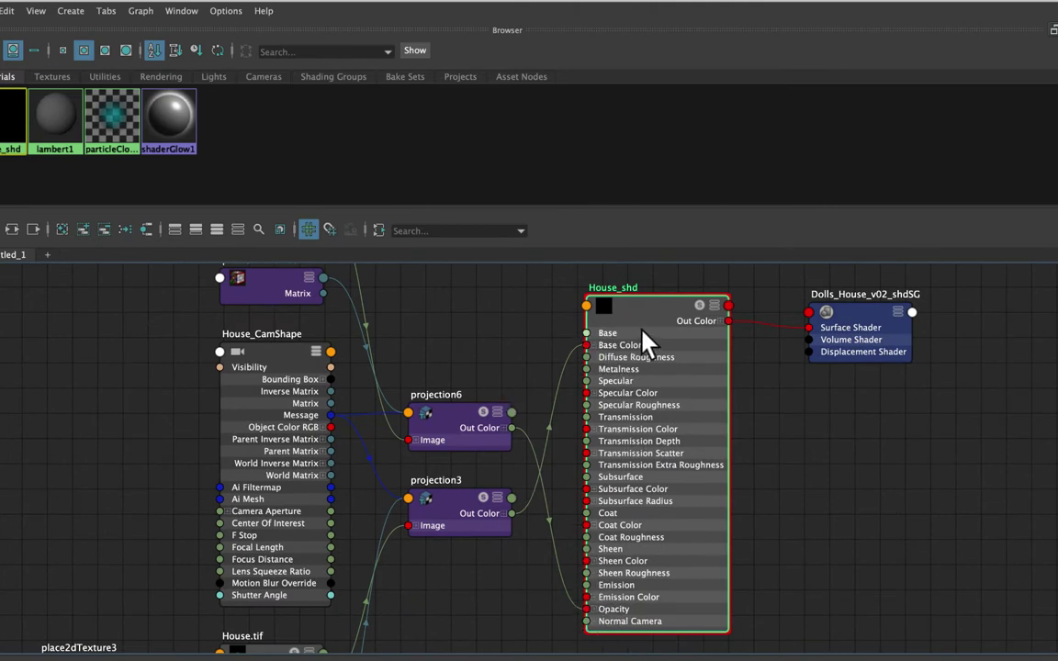
{"action": "right_click_drag", "start_coordinate": [528, 323], "coordinate": [481, 329], "text": "alt"}
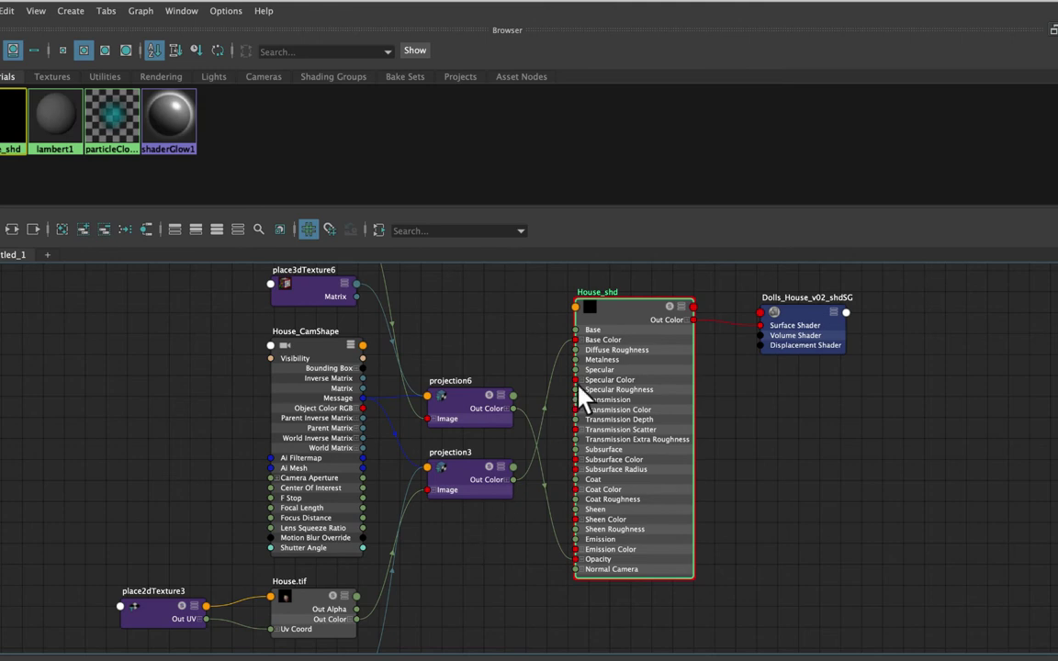
{"action": "left_click_drag", "start_coordinate": [603, 320], "coordinate": [604, 323]}
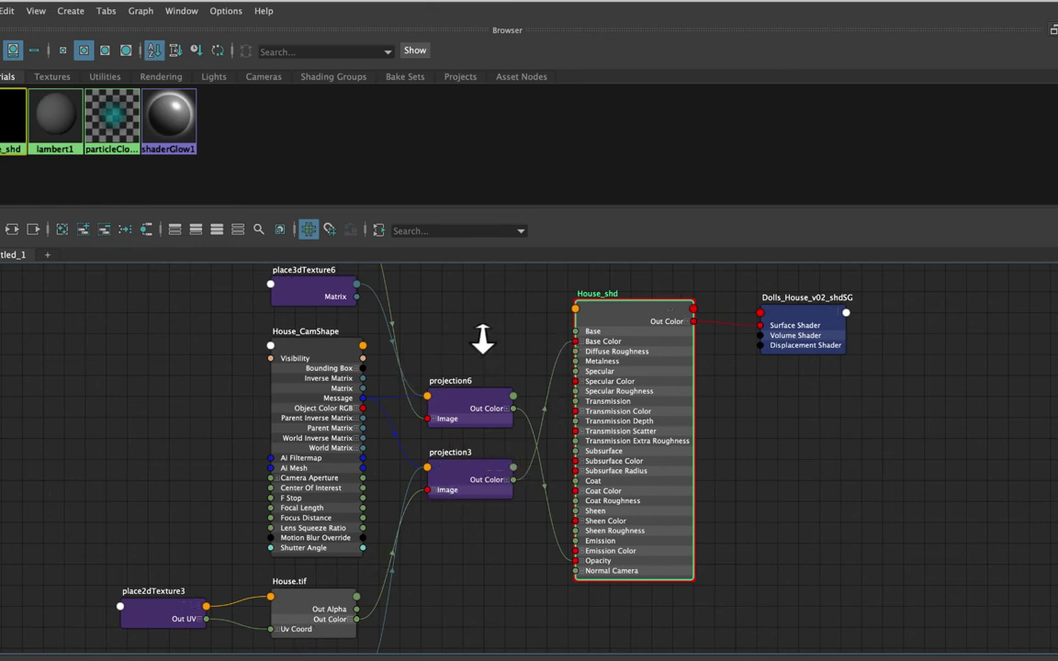
{"action": "scroll", "coordinate": [488, 343], "scroll_direction": "down", "scroll_amount": 1}
{"action": "middle_click_drag", "start_coordinate": [488, 344], "coordinate": [450, 403], "text": "alt"}
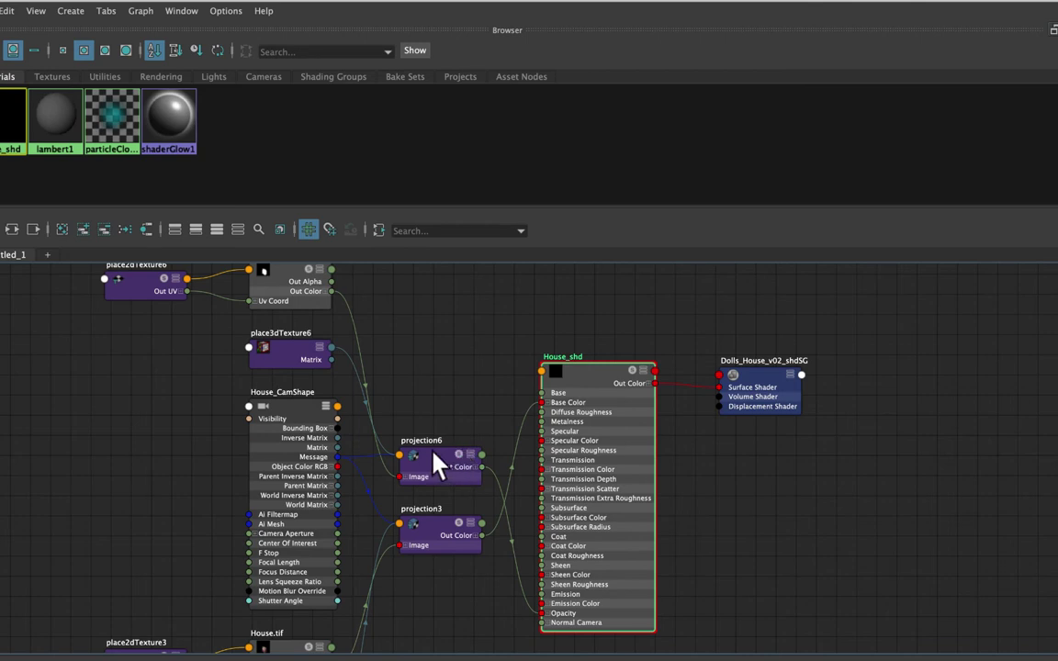
{"action": "scroll", "coordinate": [425, 404], "scroll_direction": "up", "scroll_amount": 2}
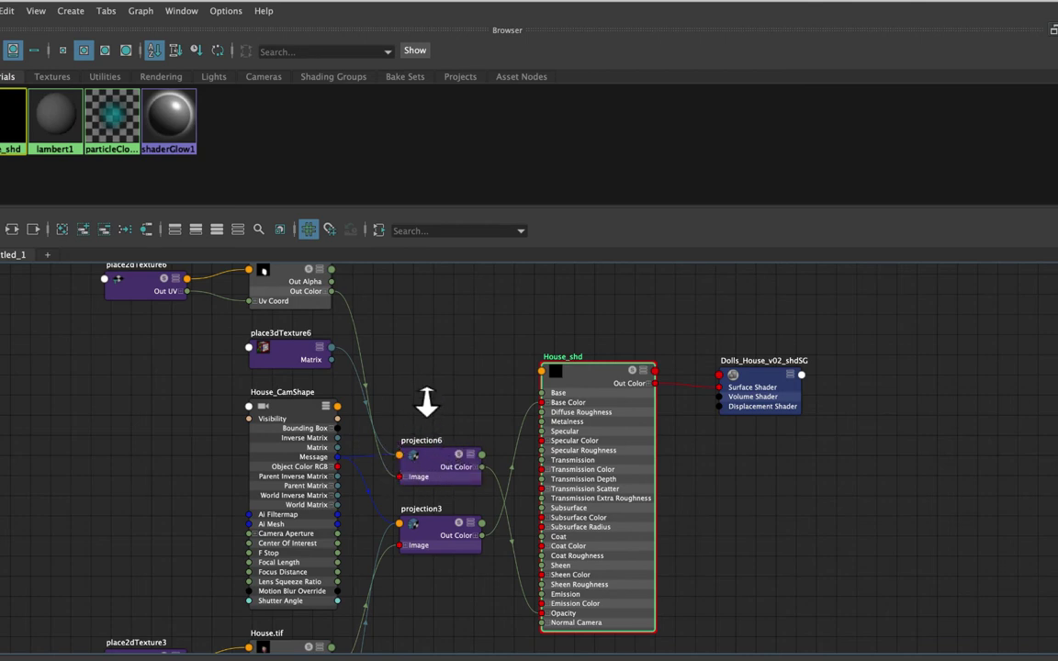
{"action": "middle_click_drag", "start_coordinate": [443, 415], "coordinate": [442, 475], "text": "alt"}
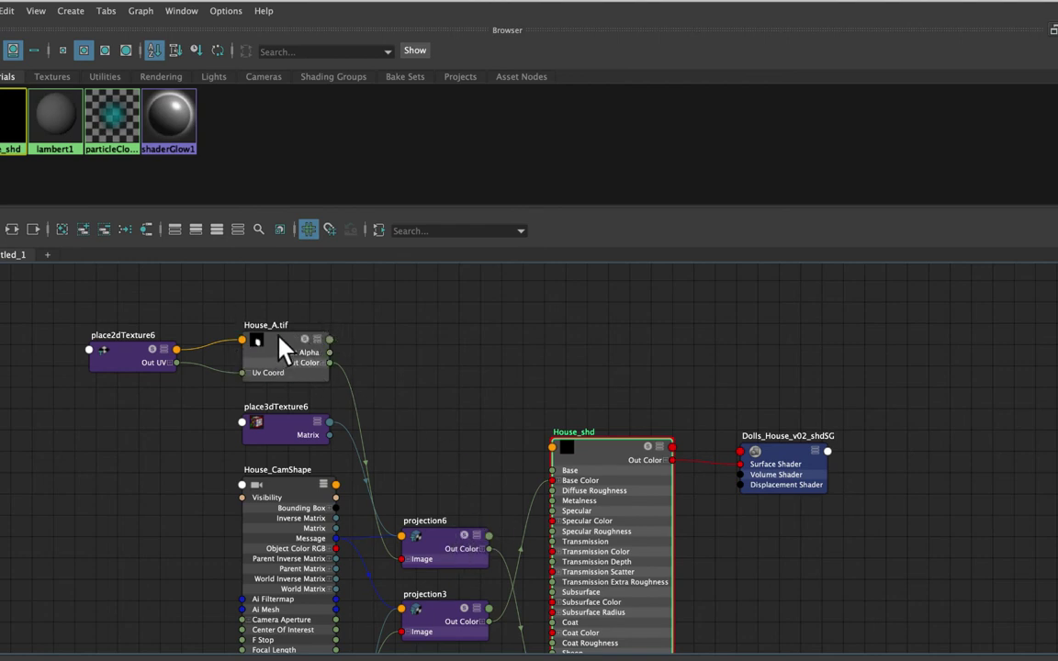
{"action": "scroll", "coordinate": [438, 428], "scroll_direction": "down", "scroll_amount": 5}
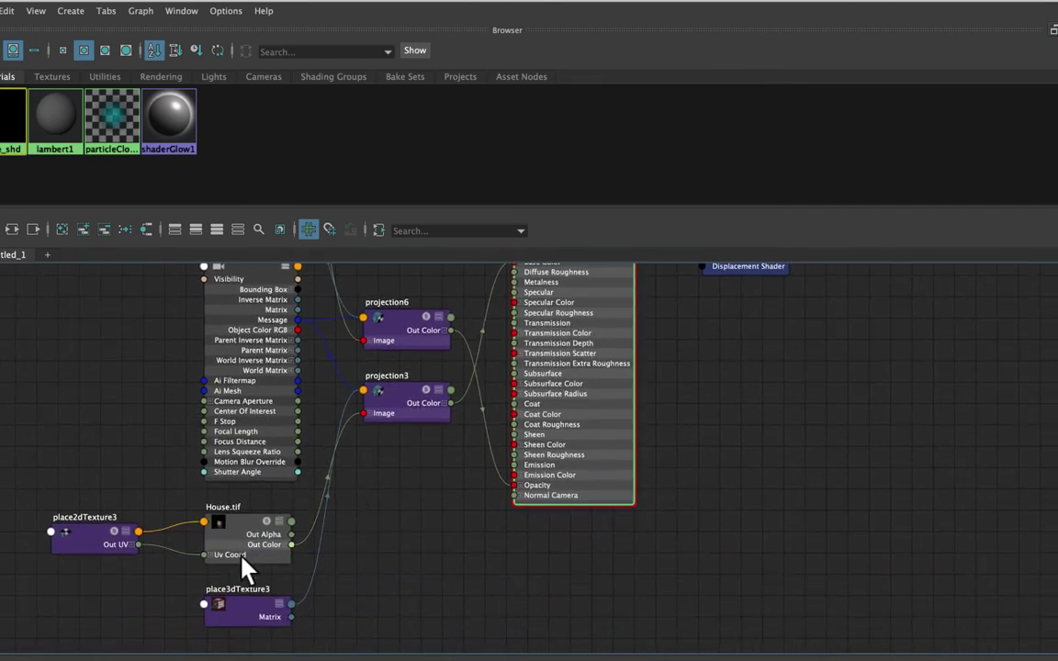
- Set the House.tif file texture's Filter Type to Off and move the Hypershade window back over the workspace
{"action": "left_click", "coordinate": [234, 532]}
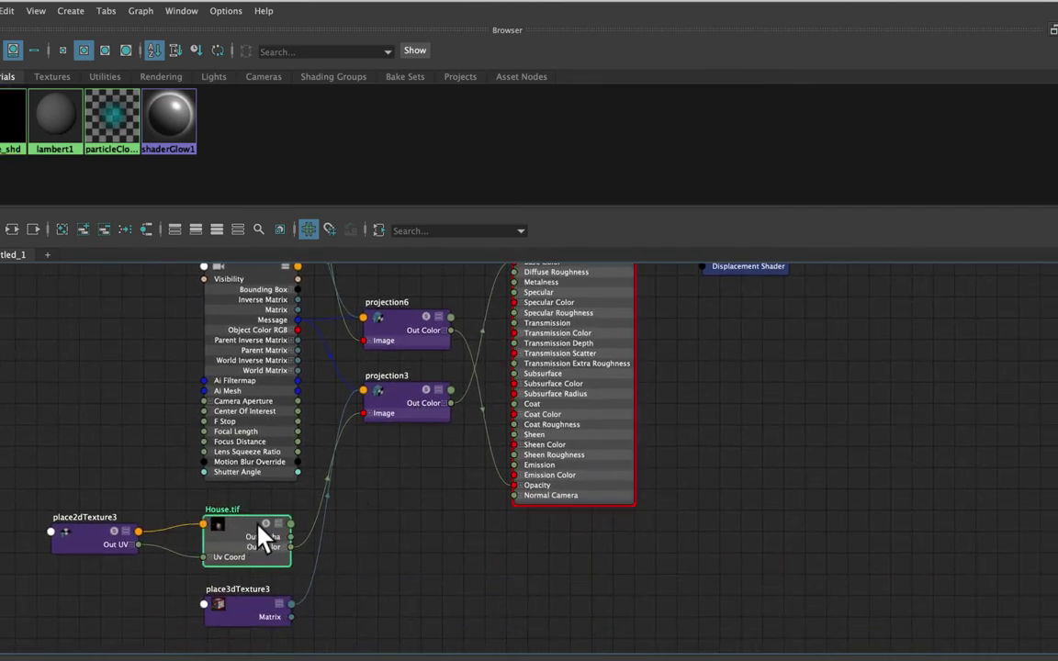
{"action": "left_click_drag", "start_coordinate": [655, 1], "coordinate": [263, 87]}
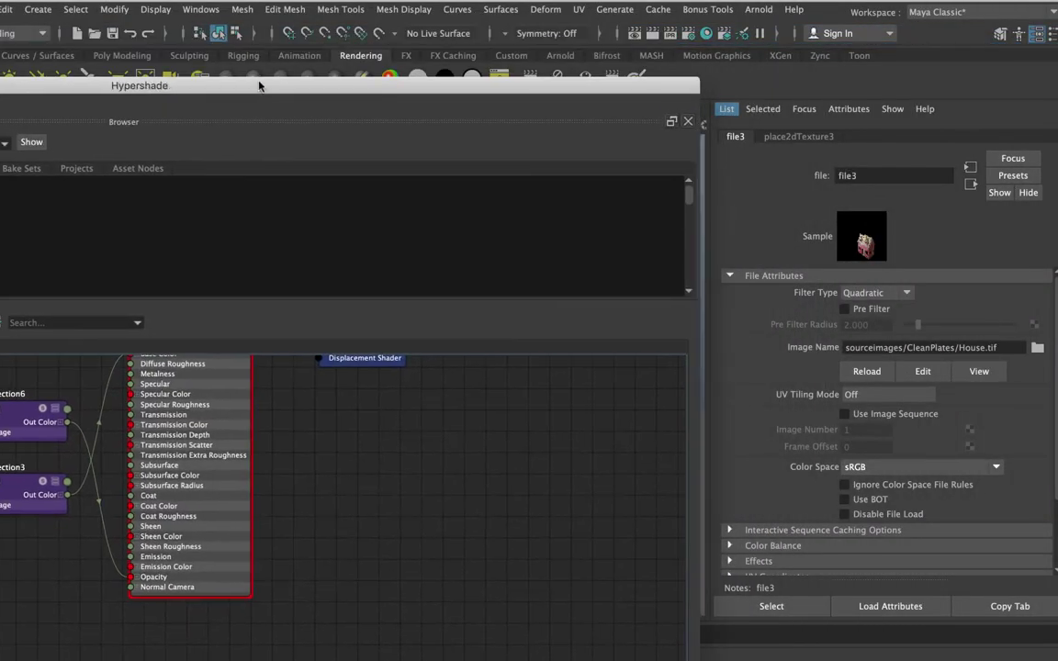
{"action": "left_click", "coordinate": [874, 292]}
{"action": "left_click", "coordinate": [879, 310]}
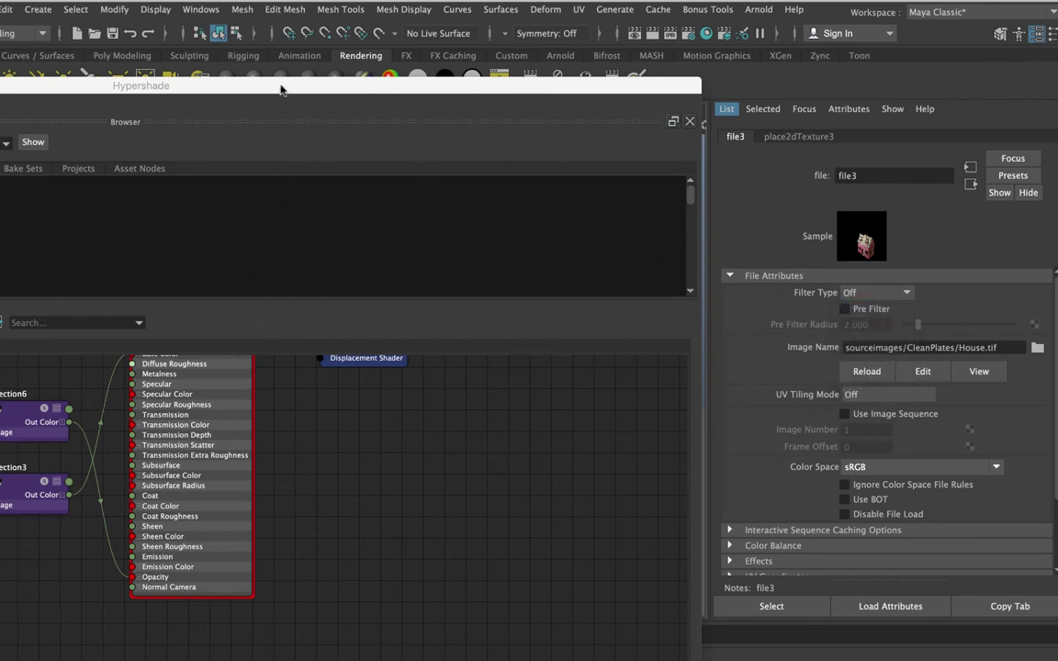
{"action": "left_click_drag", "start_coordinate": [287, 90], "coordinate": [641, 65]}
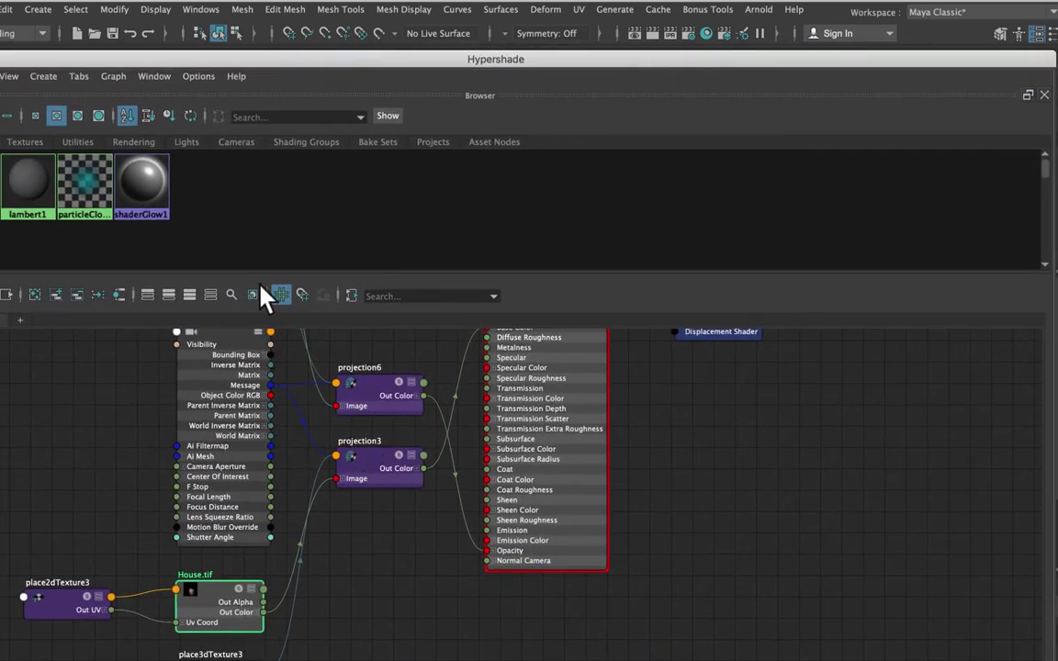
{"action": "left_click_drag", "start_coordinate": [293, 64], "coordinate": [322, 0]}
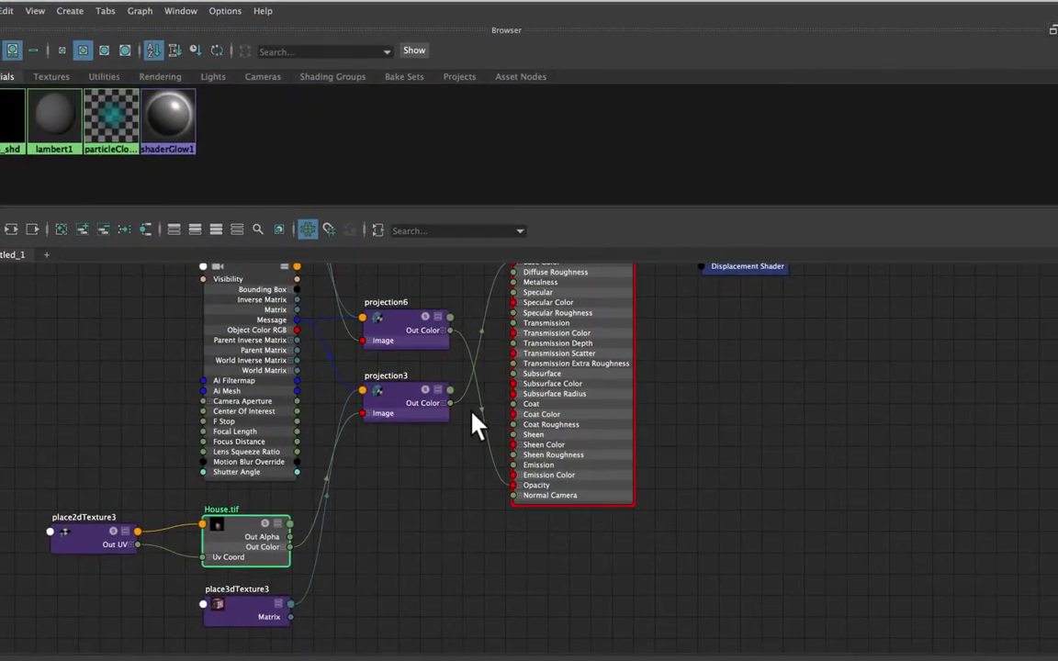
{"action": "right_click", "coordinate": [5, 115]}
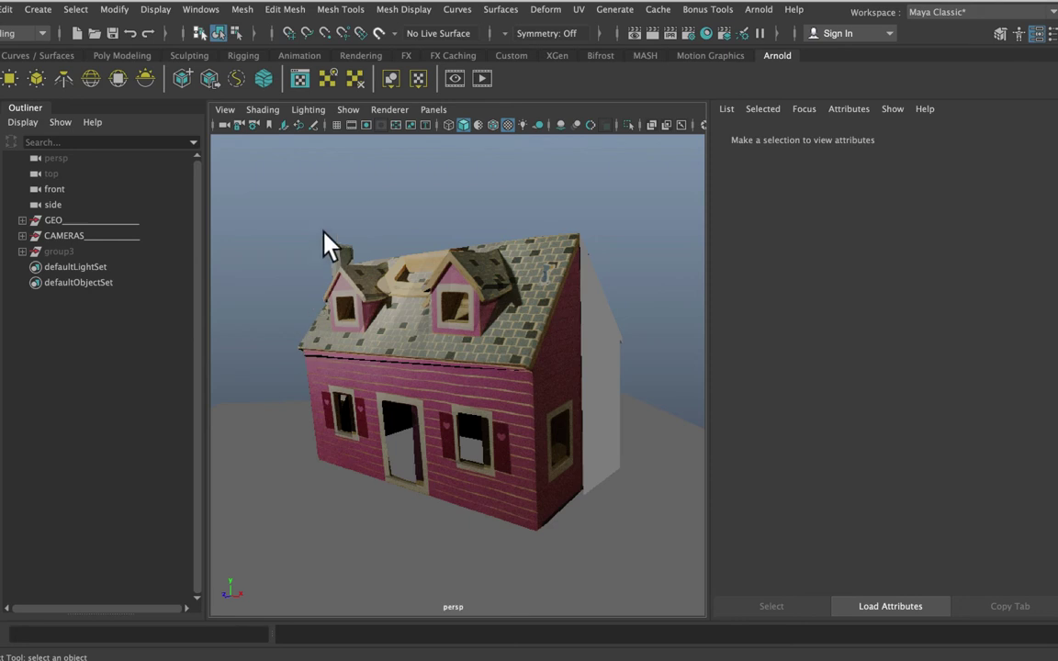
- Open the Viewport 2.0 renderer settings and try Weighted Average as the Transparency Algorithm on the textured house
{"action": "left_click", "coordinate": [386, 109]}
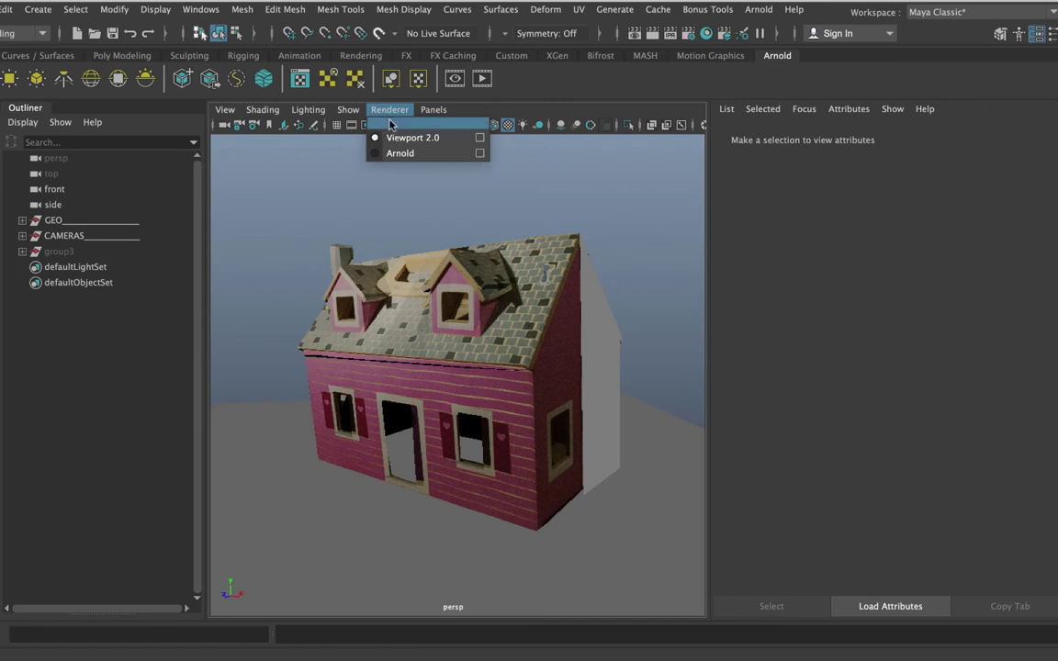
{"action": "left_click", "coordinate": [479, 137]}
{"action": "left_click_drag", "start_coordinate": [492, 226], "coordinate": [669, 129]}
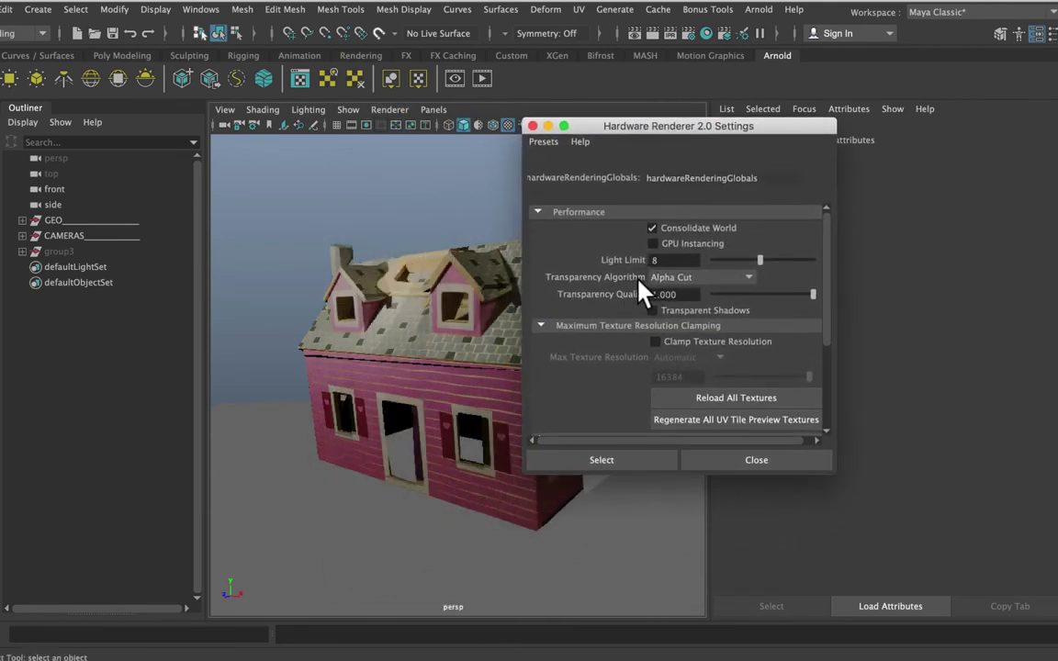
{"action": "left_click", "coordinate": [709, 277]}
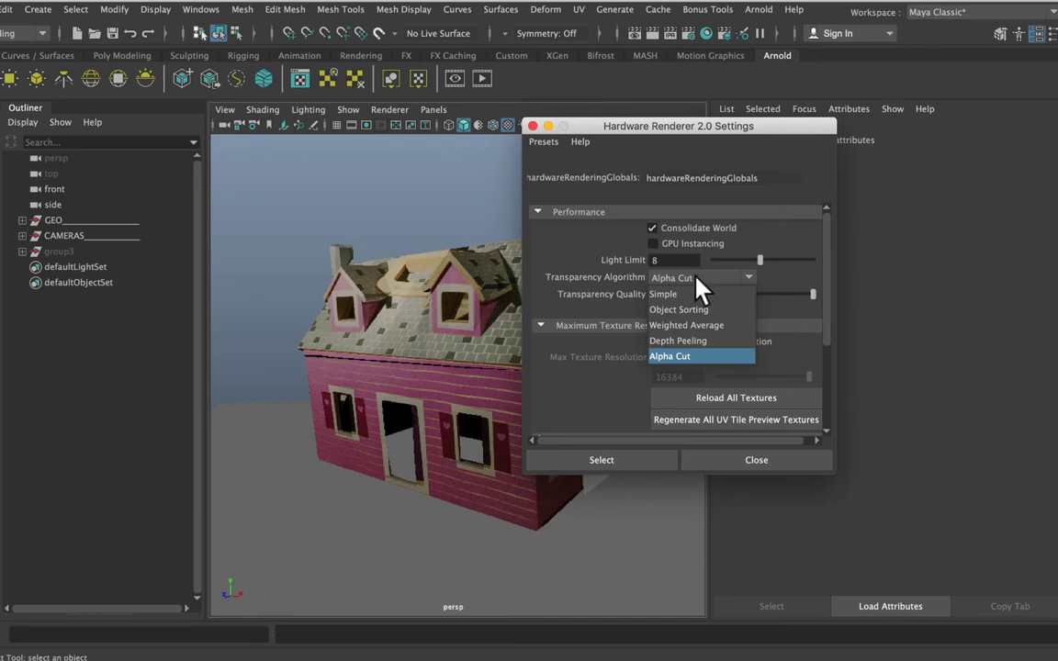
{"action": "key", "text": "Up"}
{"action": "key", "text": "Up"}
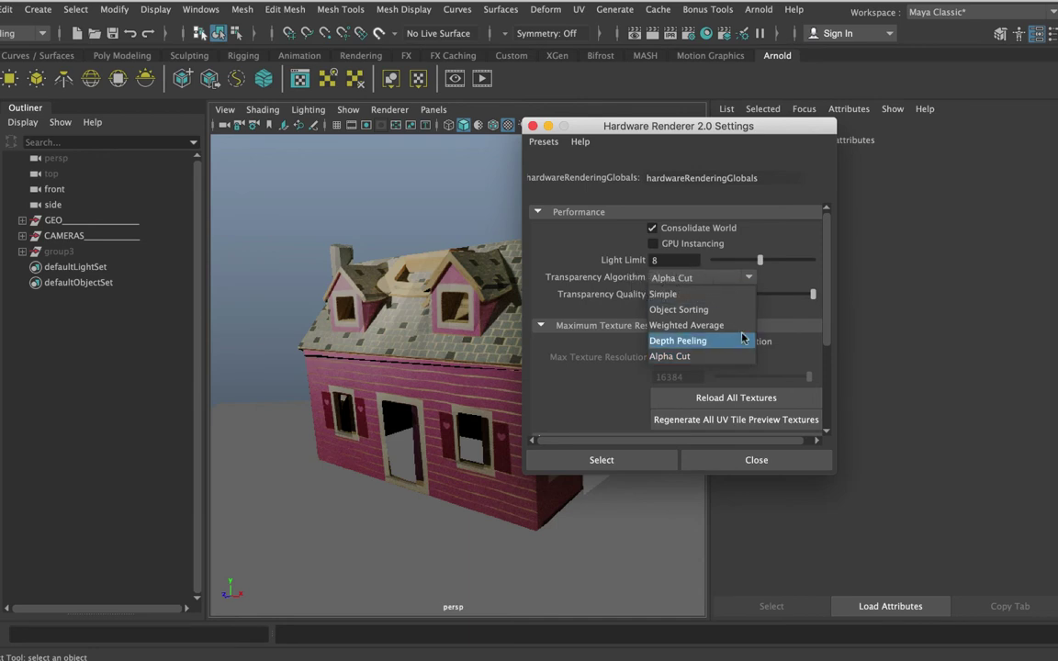
{"action": "key", "text": "Return"}
- Try Object Sorting and Depth Peeling as the Transparency Algorithm, switching back to Alpha Cut for comparison
{"action": "left_click", "coordinate": [730, 278]}
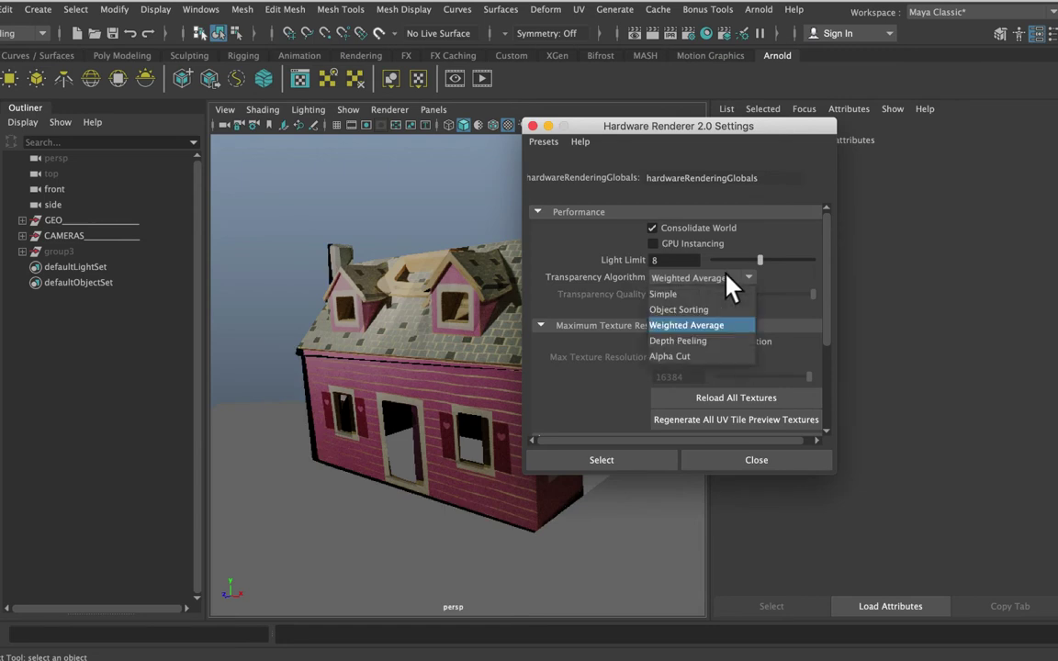
{"action": "left_click", "coordinate": [727, 306]}
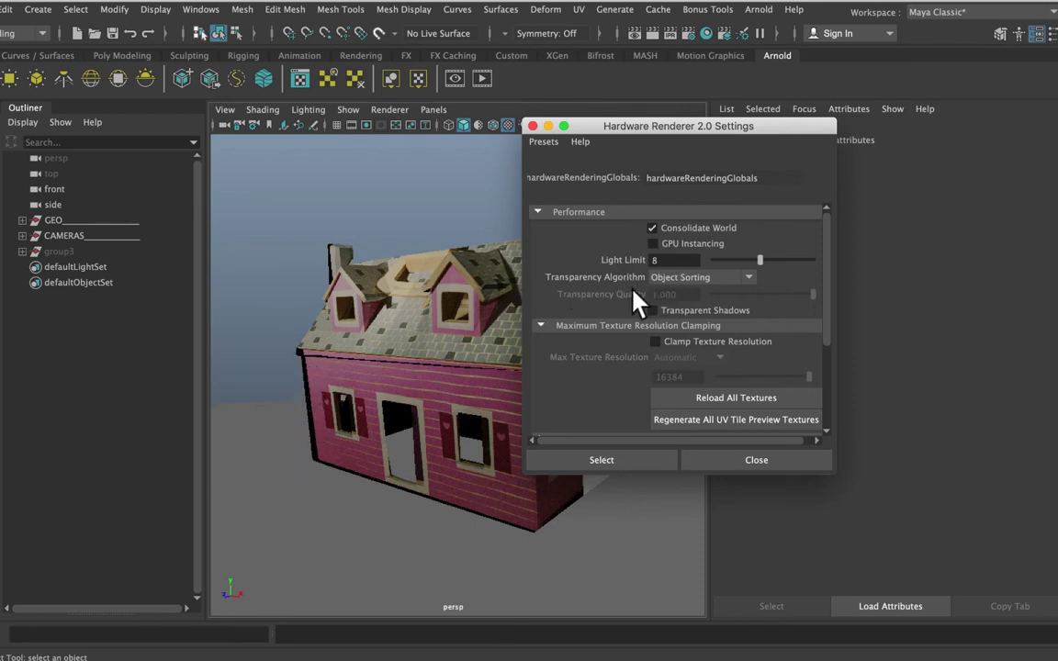
{"action": "left_click", "coordinate": [687, 279]}
{"action": "left_click", "coordinate": [713, 341]}
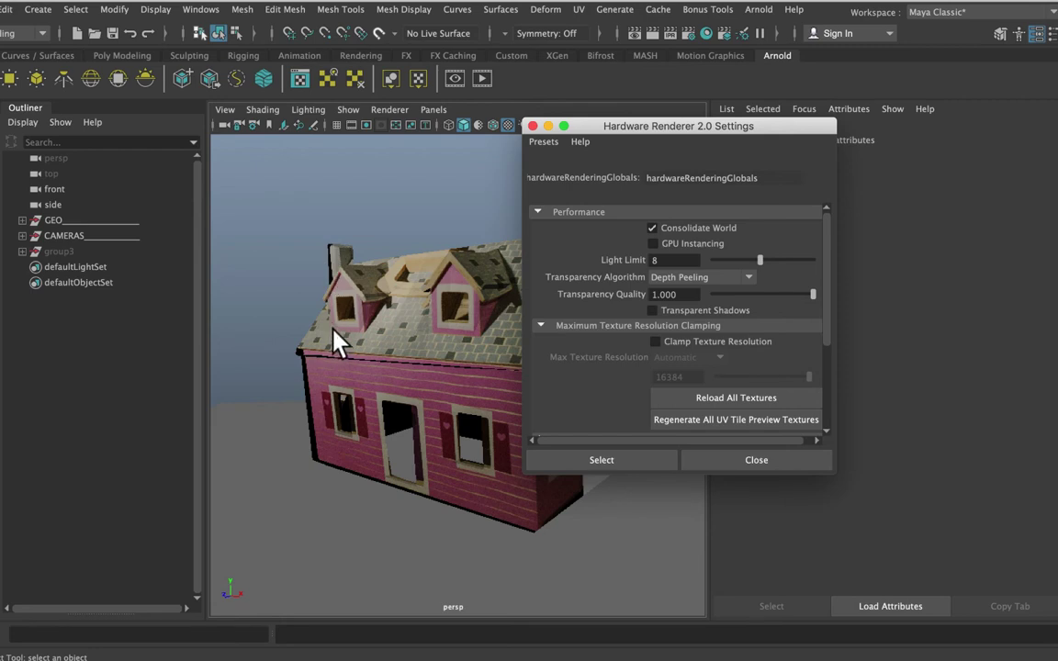
{"action": "left_click", "coordinate": [689, 276]}
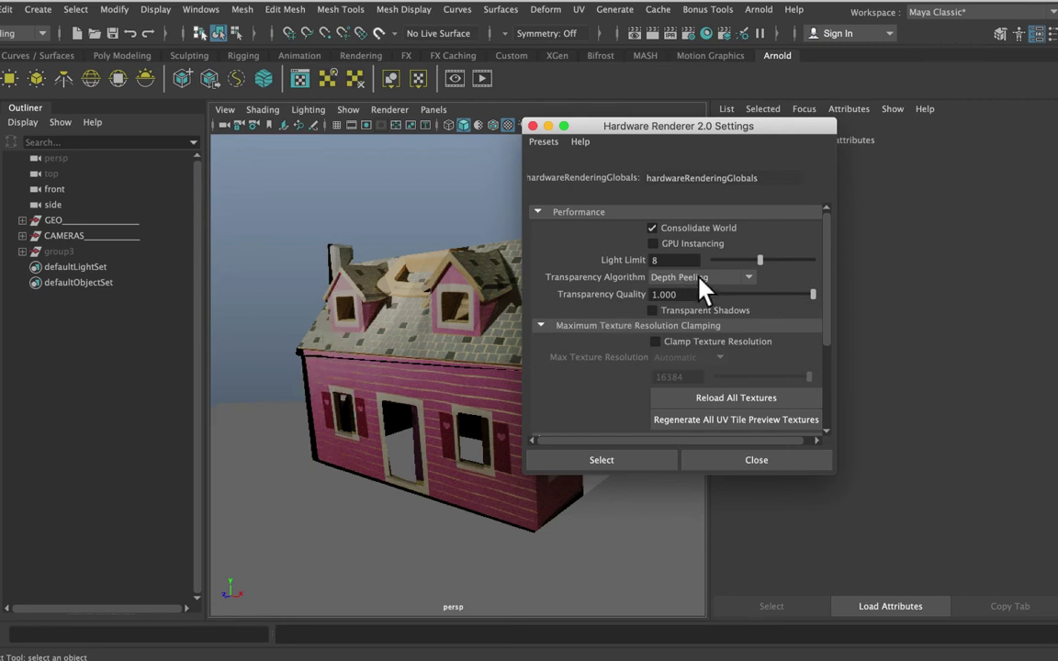
{"action": "left_click", "coordinate": [676, 268]}
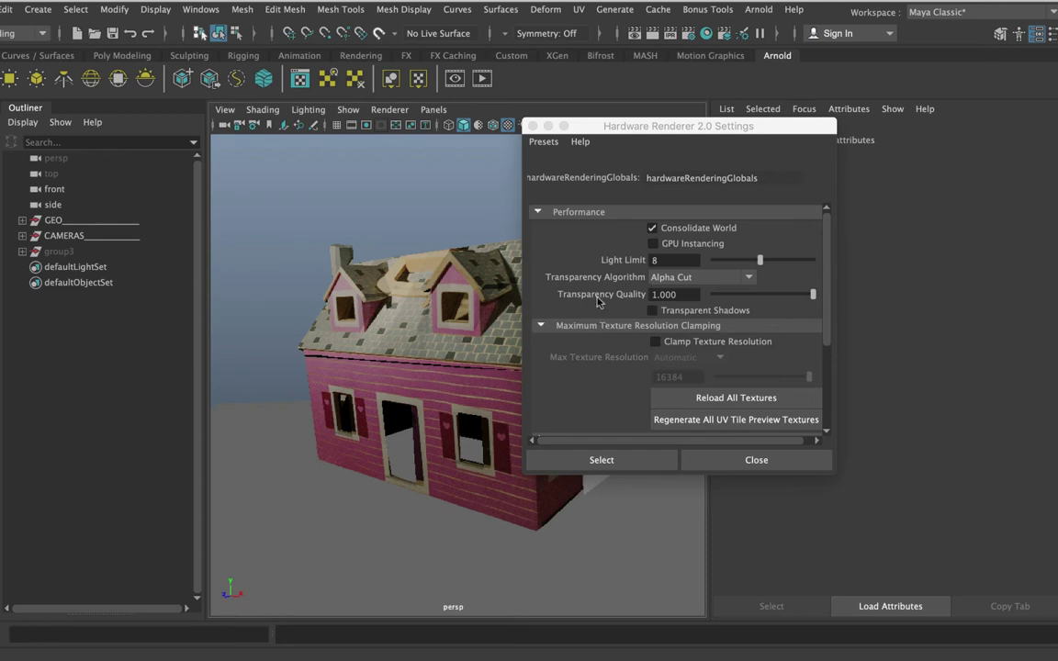
- Try the Simple and Weighted Average transparency algorithms on the house for comparison
{"action": "left_click", "coordinate": [677, 277]}
{"action": "left_click", "coordinate": [683, 309]}
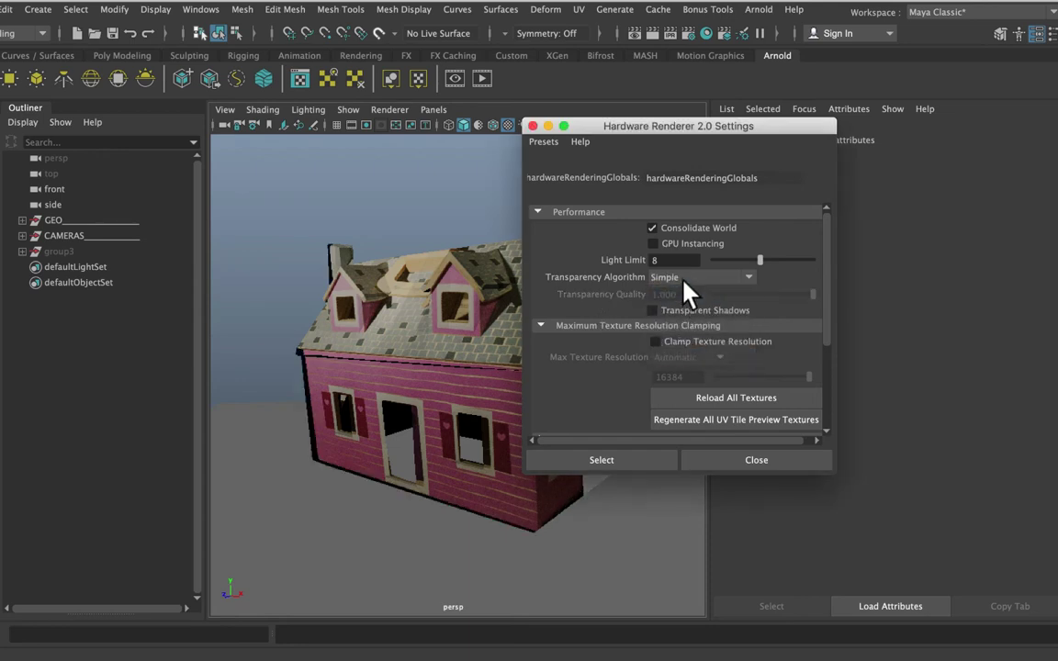
{"action": "left_click", "coordinate": [687, 280]}
{"action": "left_click", "coordinate": [681, 281]}
{"action": "left_click", "coordinate": [683, 281]}
{"action": "left_click", "coordinate": [683, 295]}
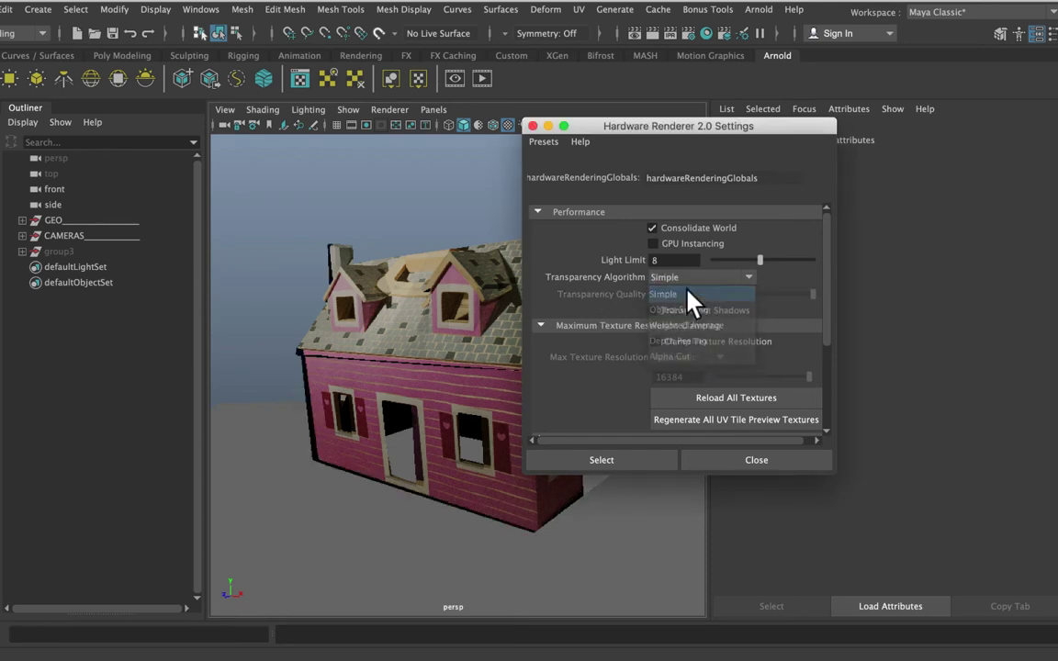
{"action": "left_click", "coordinate": [681, 277]}
{"action": "left_click", "coordinate": [695, 326]}
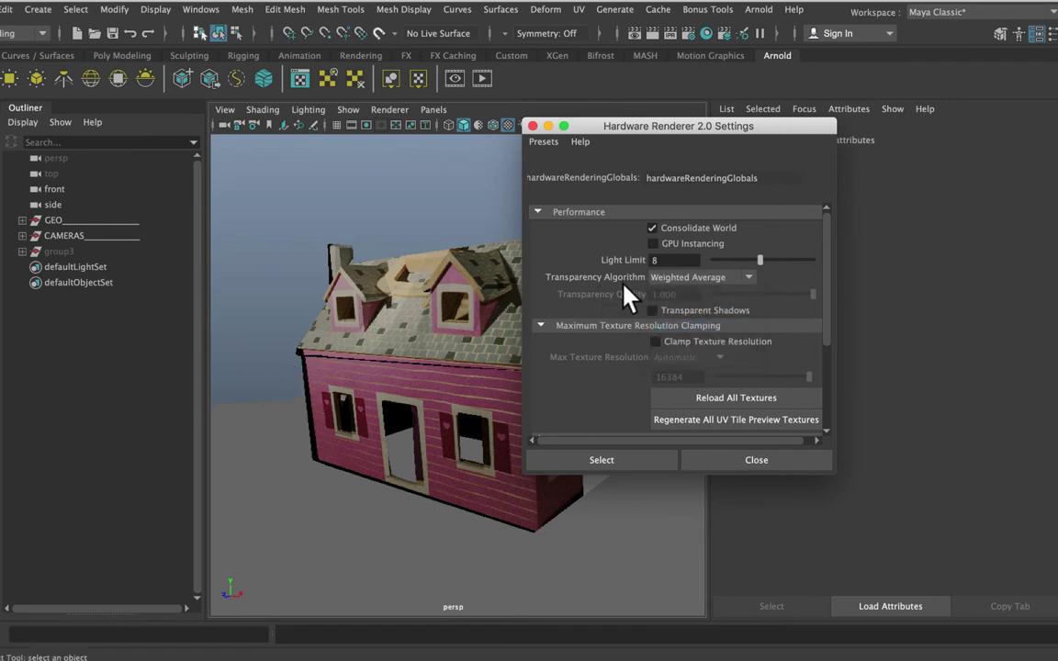
- Set the Transparency Algorithm to Alpha Cut and close the Hardware Renderer 2.0 settings
{"action": "left_click", "coordinate": [698, 276]}
{"action": "left_click", "coordinate": [716, 354]}
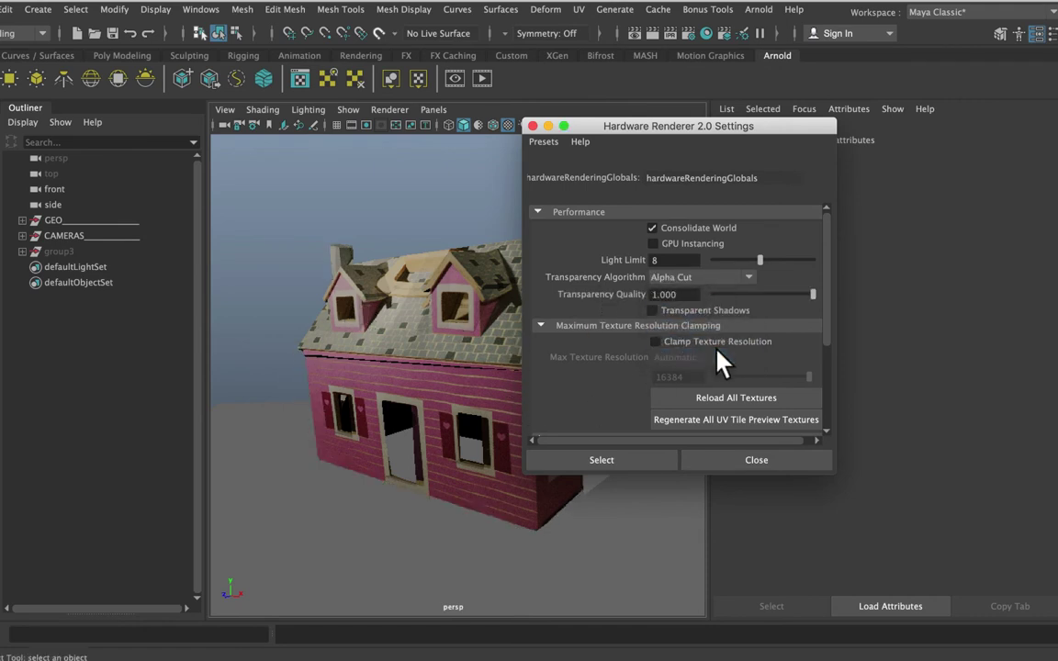
{"action": "left_click", "coordinate": [533, 126]}
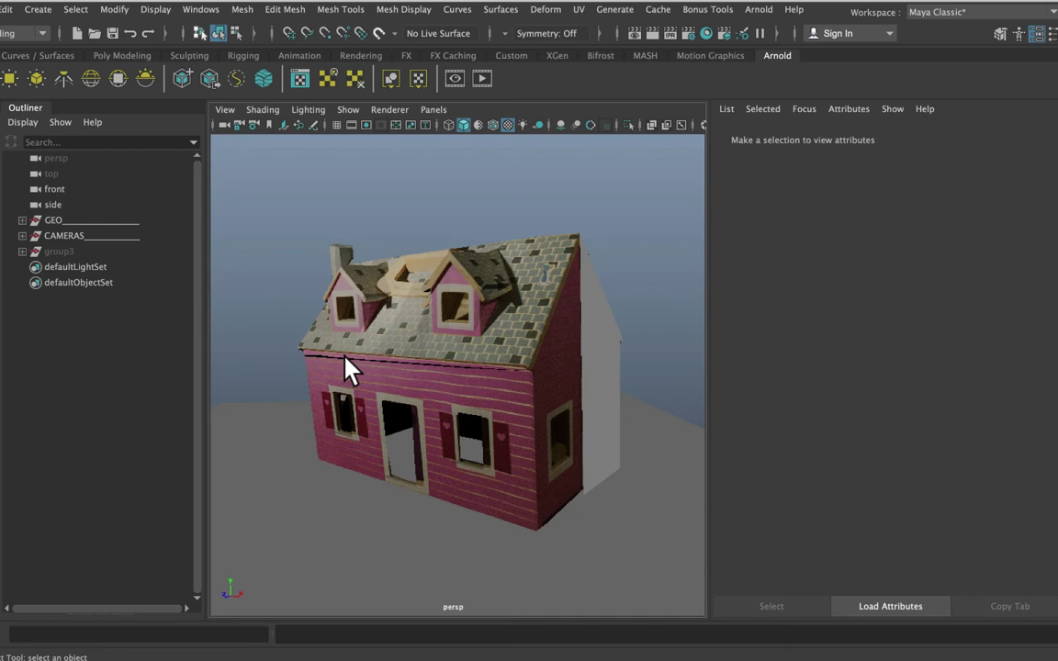
- Render the scene in the Arnold RenderView to check its lighting, and close the render window
{"action": "left_click", "coordinate": [360, 55]}
{"action": "left_click", "coordinate": [482, 79]}
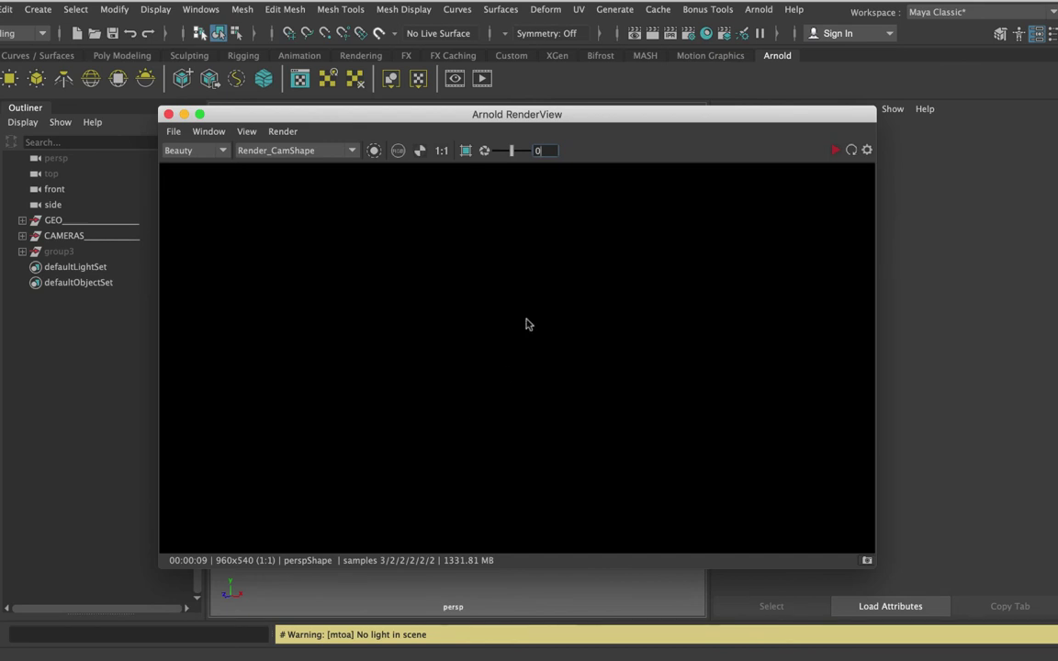
{"action": "left_click", "coordinate": [169, 114]}
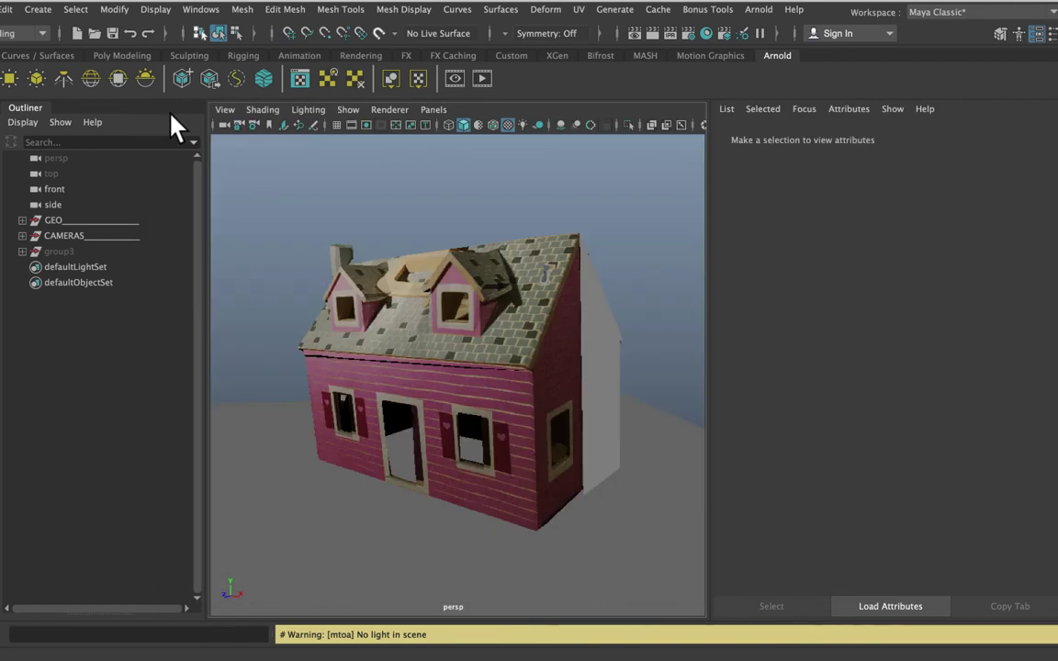
- Open the Hypershade and select the House_shd material in the node graph to show its attributes
{"action": "left_click", "coordinate": [706, 34]}
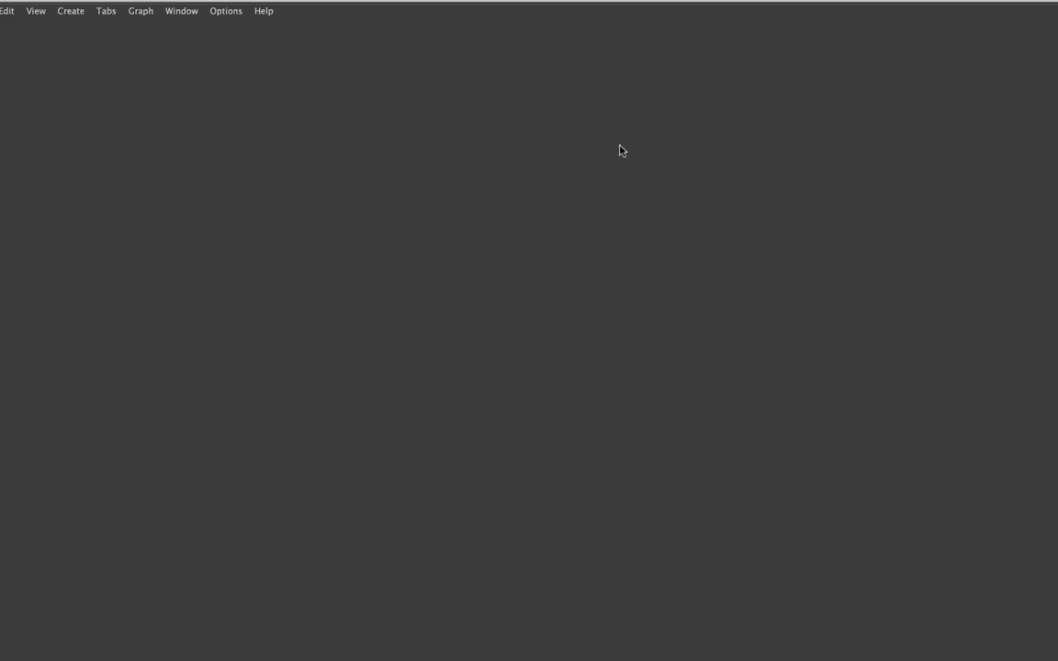
{"action": "scroll", "coordinate": [519, 468], "scroll_direction": "up", "scroll_amount": 5}
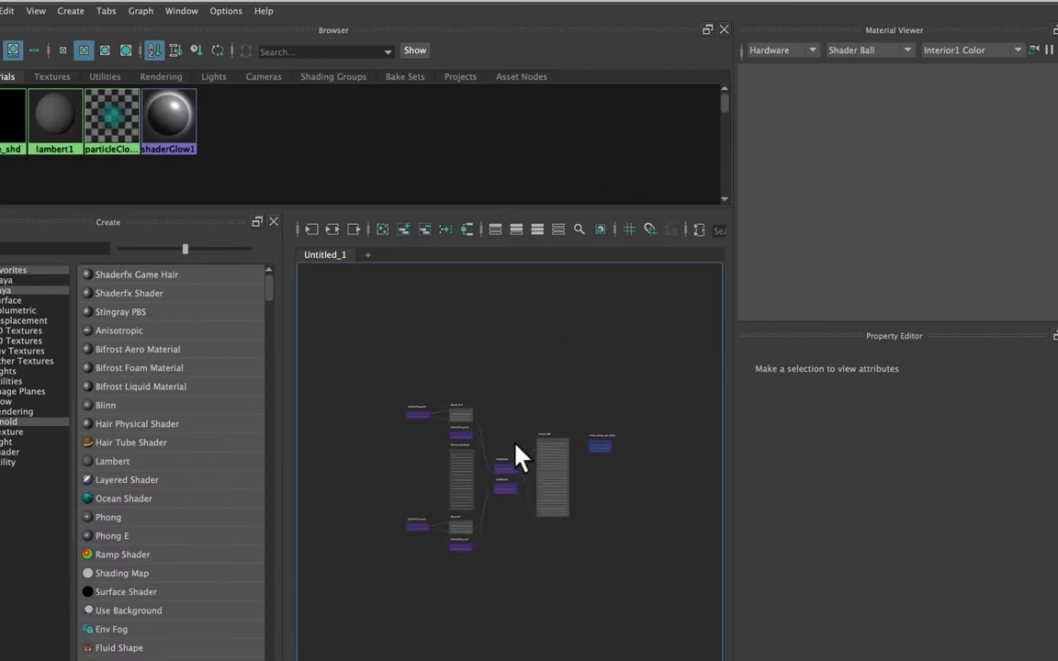
{"action": "middle_click_drag", "start_coordinate": [512, 431], "coordinate": [503, 351]}
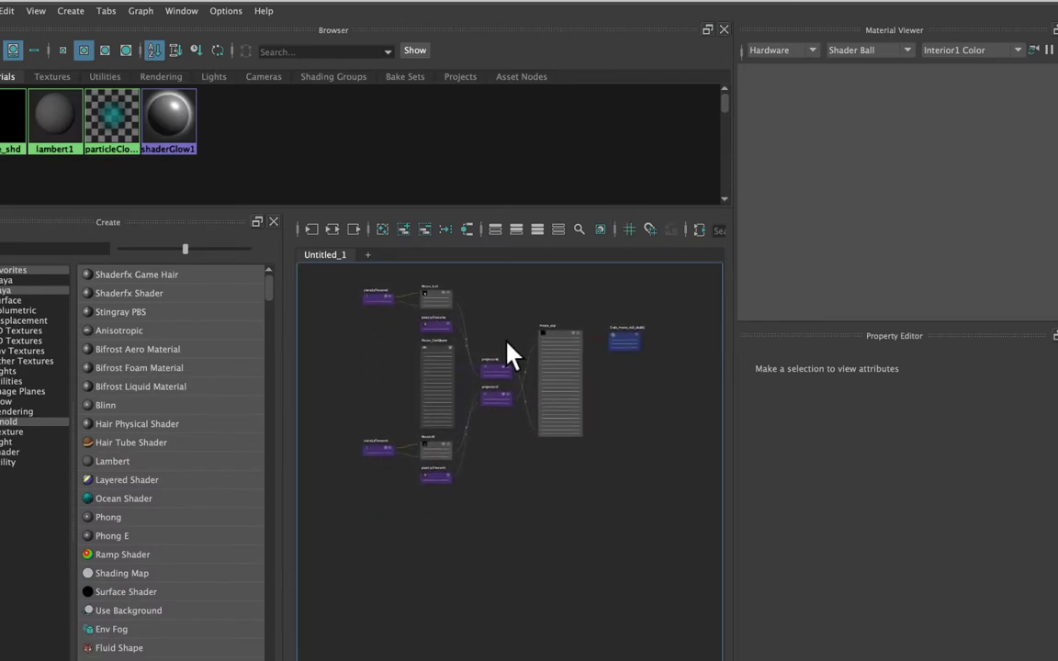
{"action": "scroll", "coordinate": [503, 353], "scroll_direction": "up", "scroll_amount": 5}
{"action": "scroll", "coordinate": [505, 358], "scroll_direction": "up", "scroll_amount": 2}
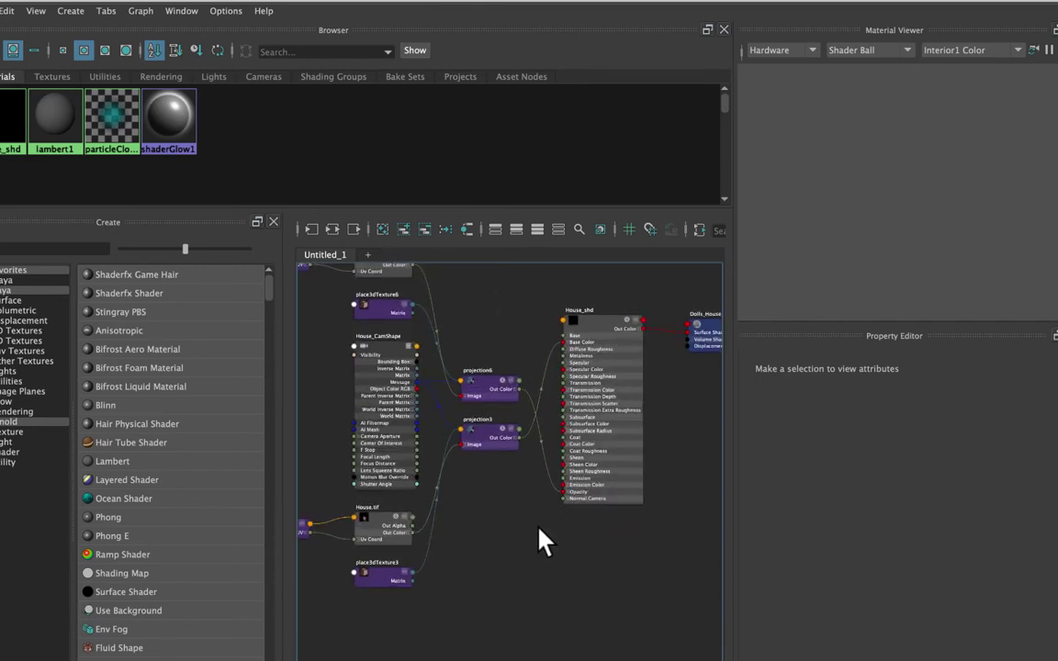
{"action": "scroll", "coordinate": [543, 540], "scroll_direction": "up", "scroll_amount": 3}
{"action": "left_click", "coordinate": [613, 390]}
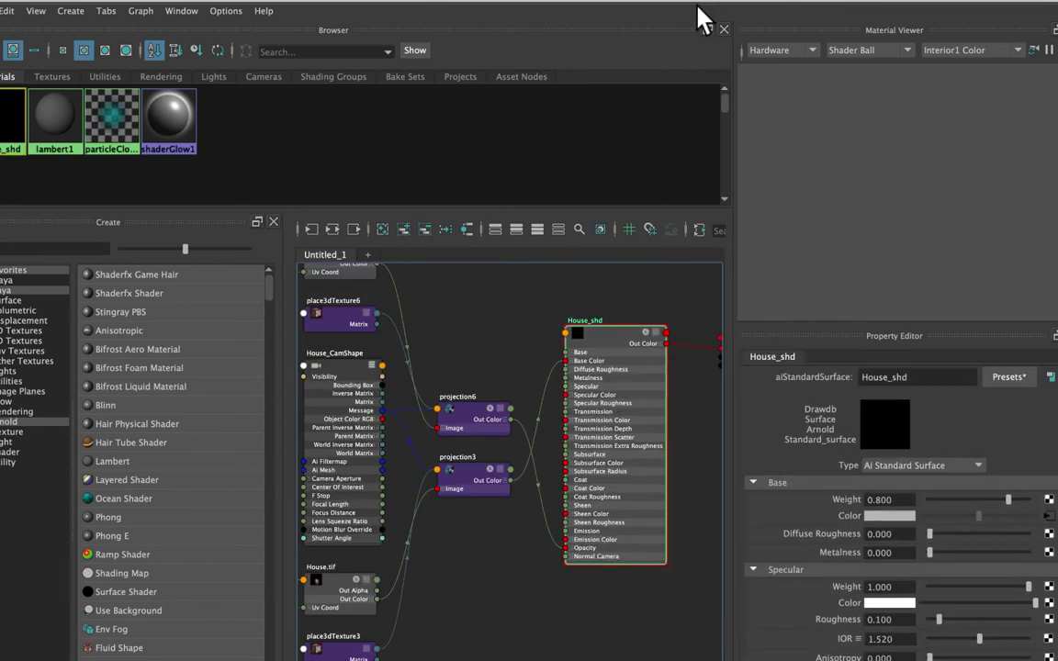
- Expand House_shd's Emission attributes and set the emission Weight to 1.000
{"action": "left_click_drag", "start_coordinate": [696, 9], "coordinate": [635, 8]}
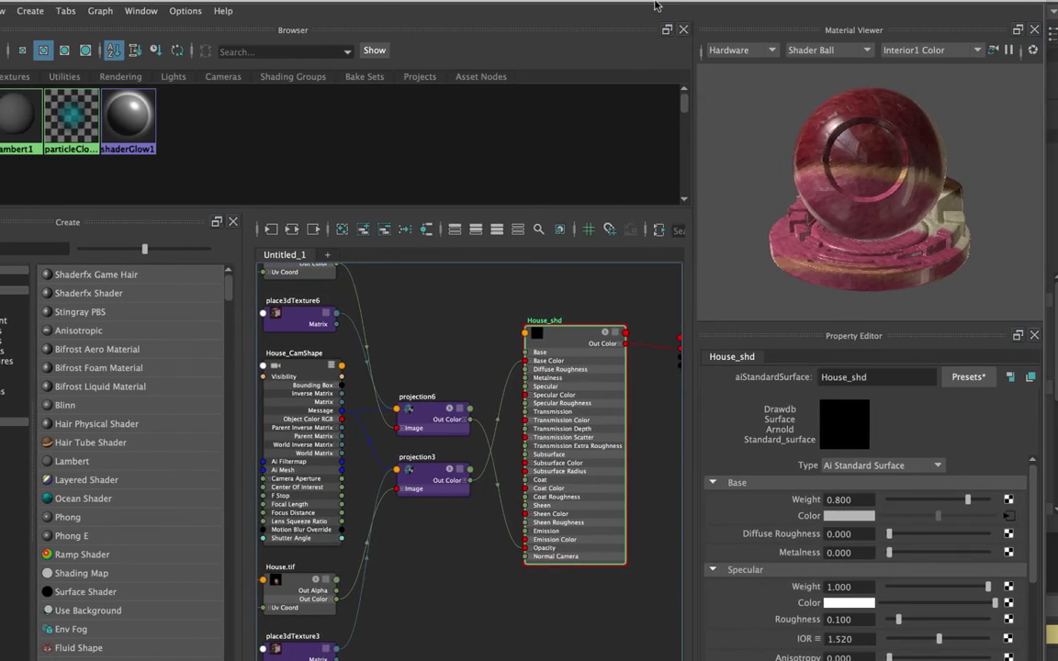
{"action": "left_click_drag", "start_coordinate": [252, 5], "coordinate": [320, 3]}
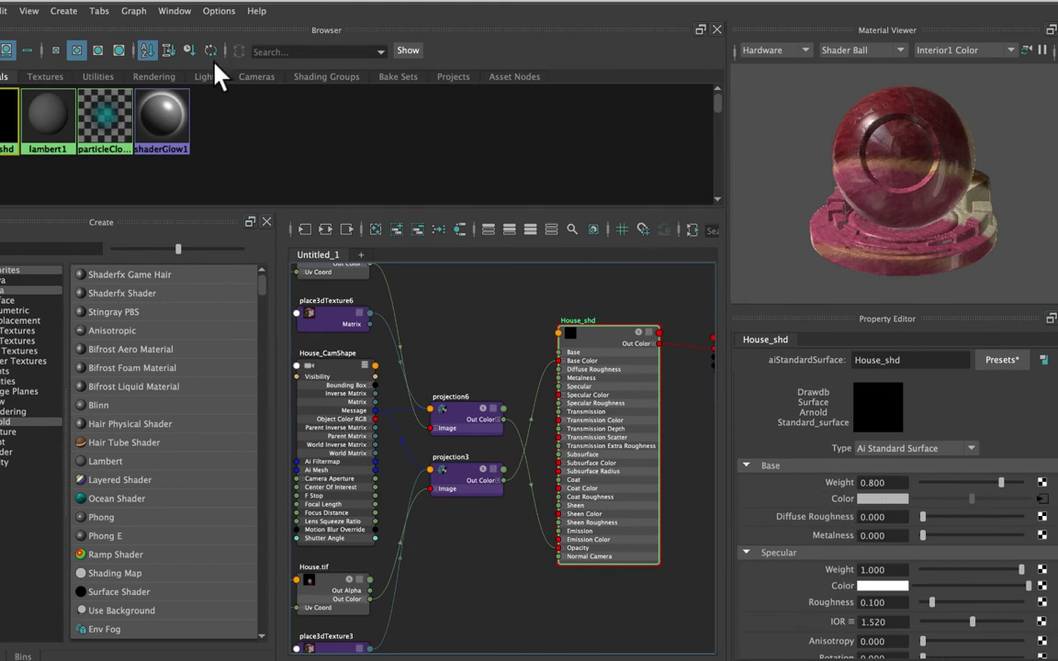
{"action": "left_click", "coordinate": [175, 11]}
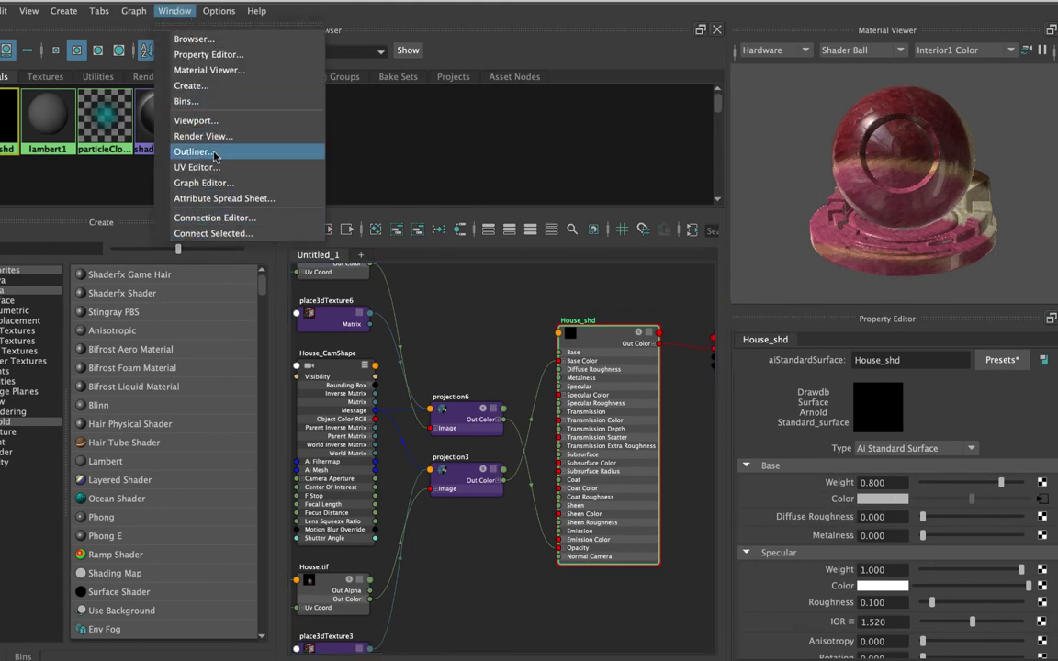
{"action": "left_click", "coordinate": [372, 7]}
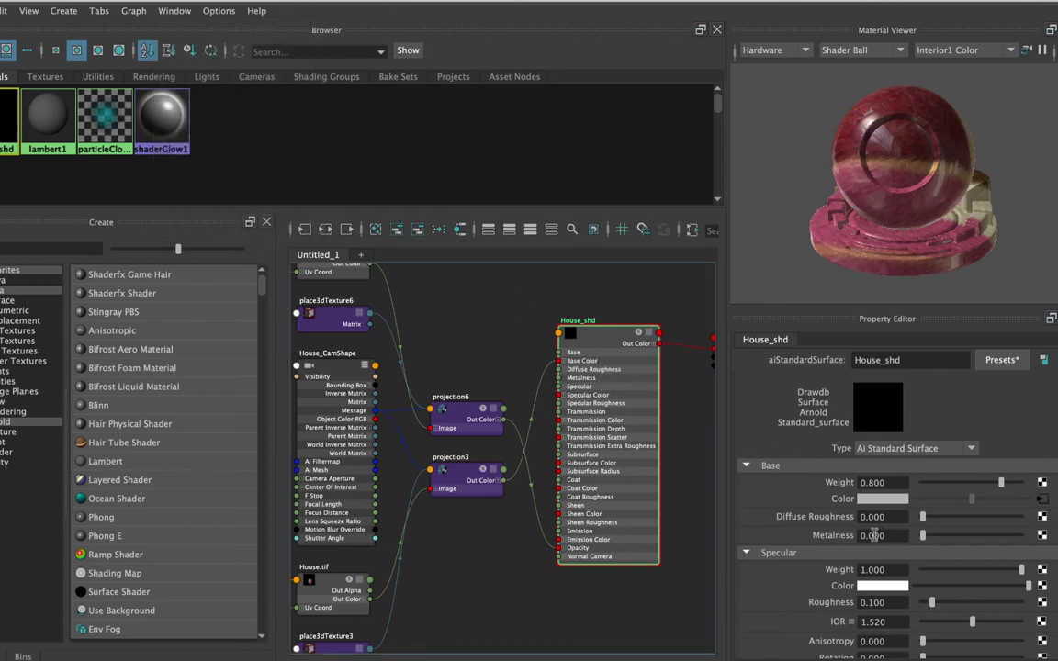
{"action": "scroll", "coordinate": [872, 563], "scroll_direction": "down", "scroll_amount": 4}
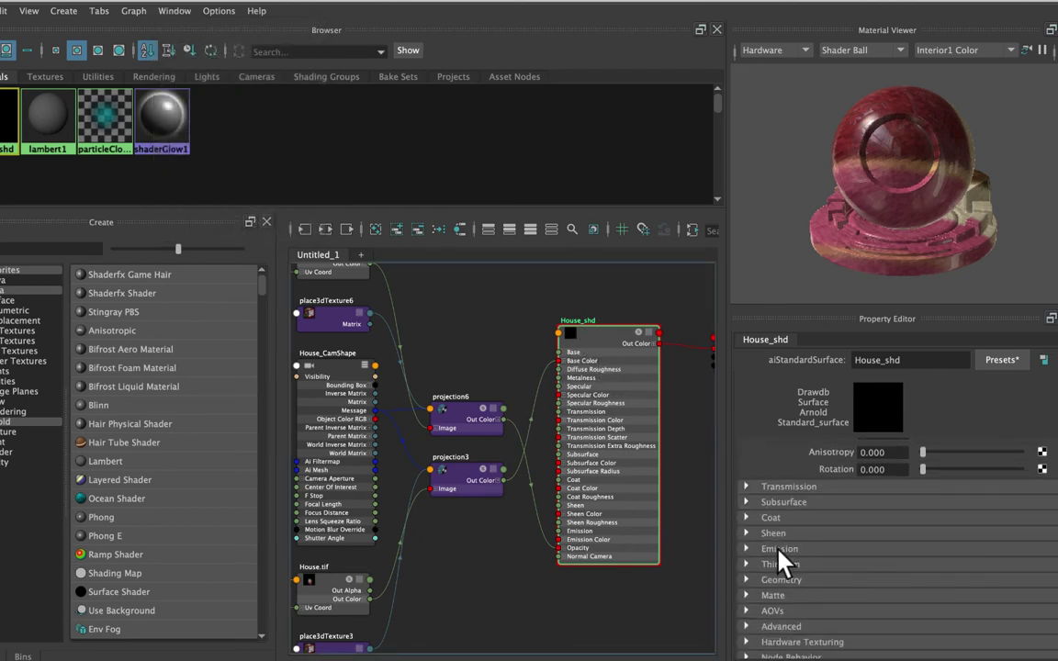
{"action": "left_click", "coordinate": [774, 548]}
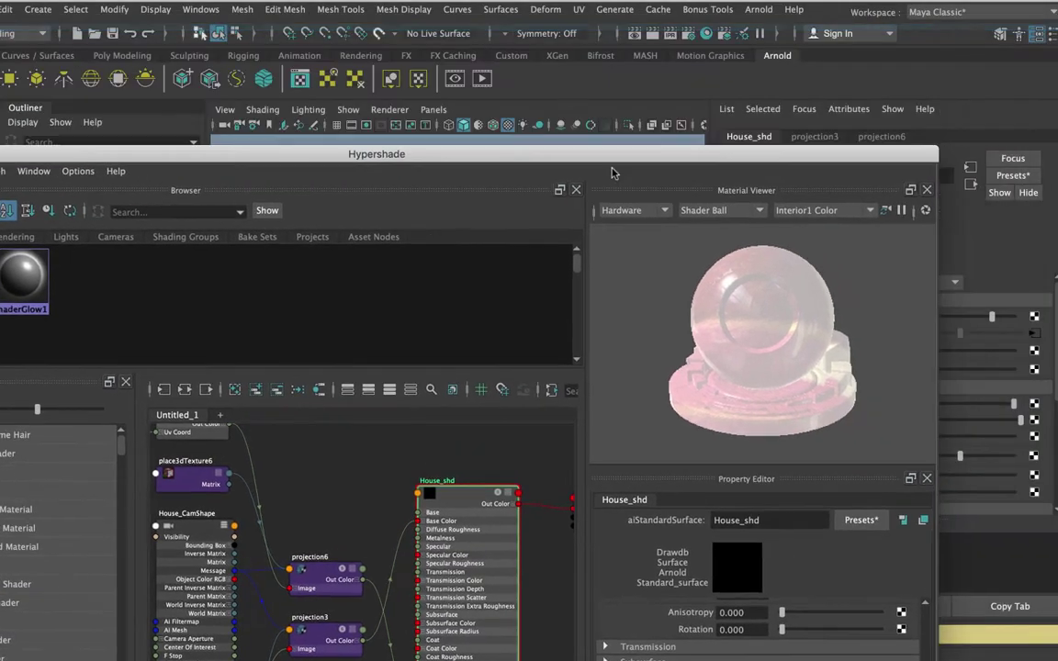
- Move the Hypershade window aside and render the house with its emission in the Arnold RenderView
{"action": "left_click_drag", "start_coordinate": [626, 154], "coordinate": [529, 288]}
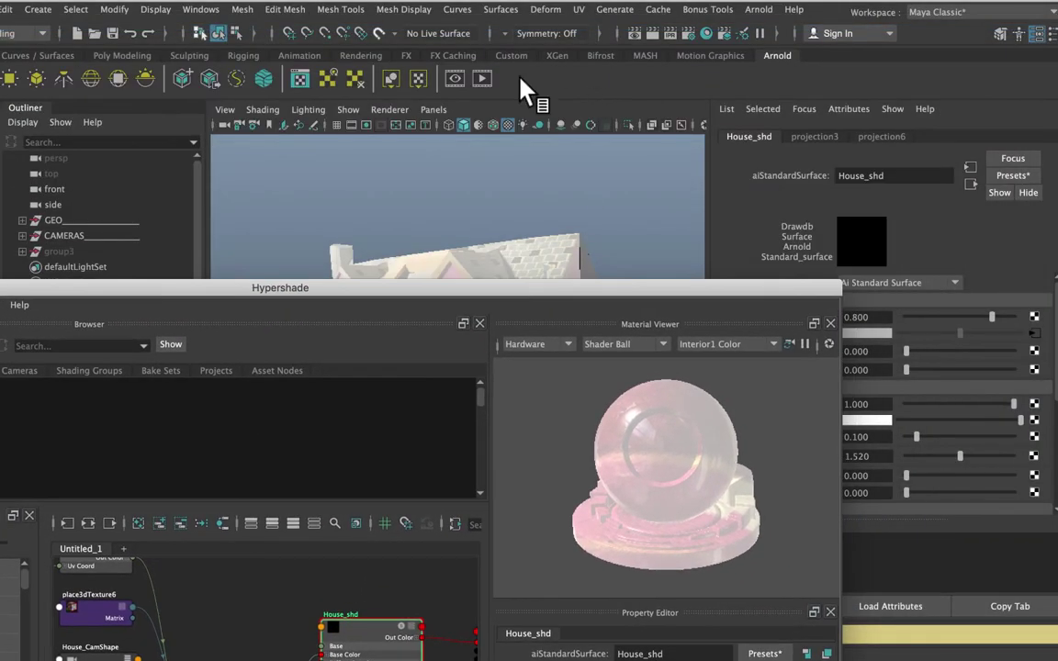
{"action": "left_click", "coordinate": [482, 79]}
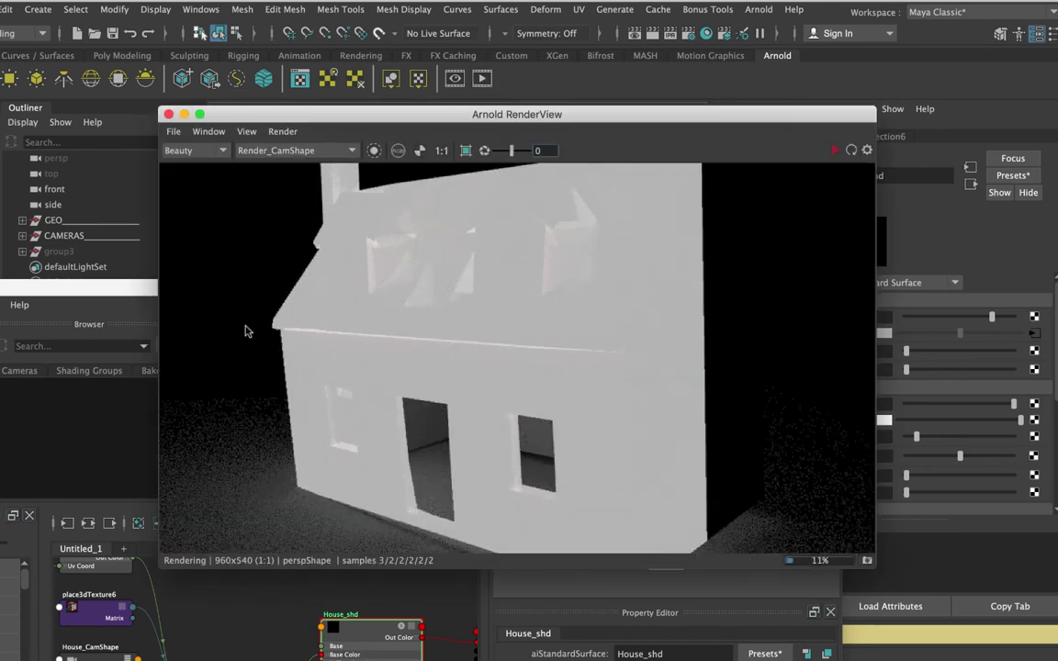
- Bring the Hypershade back in front of the render and position it so House_shd's node graph is accessible
{"action": "left_click", "coordinate": [77, 300]}
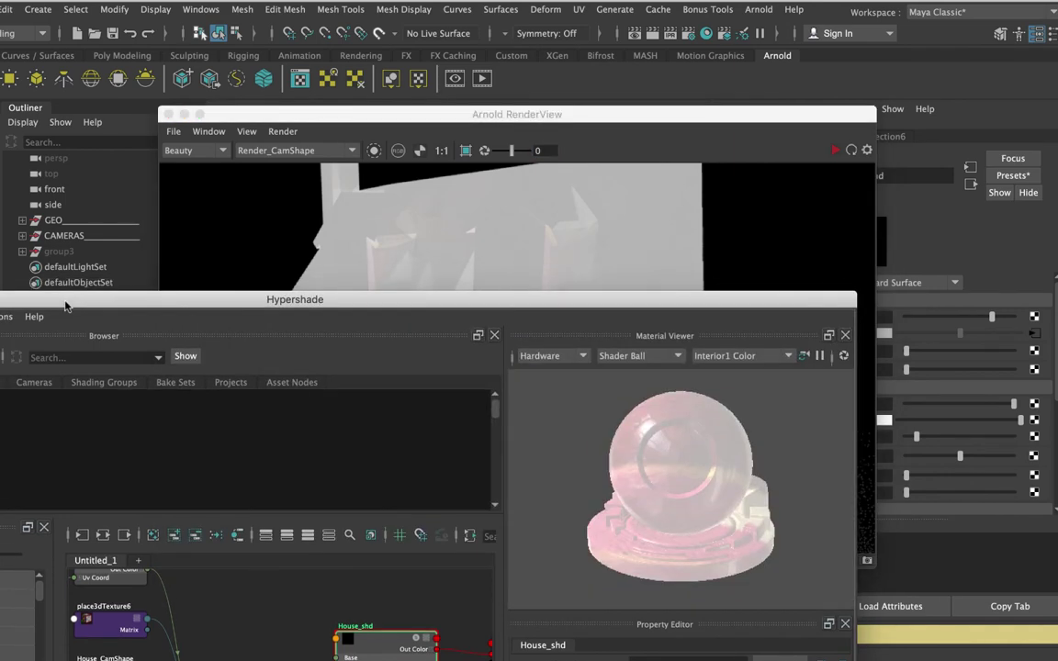
{"action": "left_click_drag", "start_coordinate": [65, 306], "coordinate": [289, 375]}
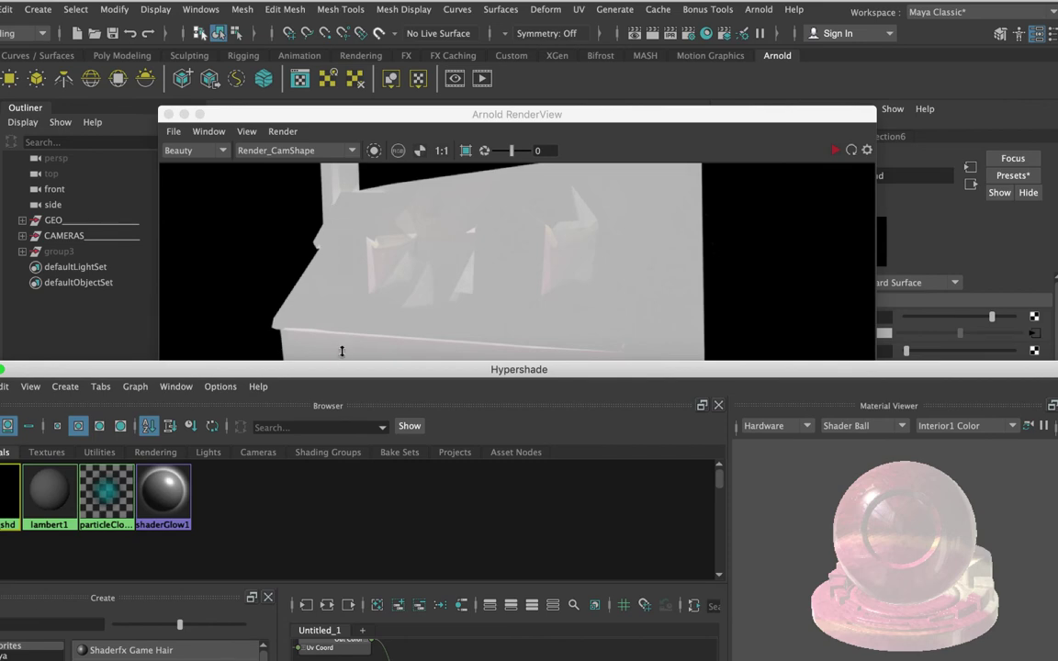
{"action": "left_click_drag", "start_coordinate": [355, 373], "coordinate": [320, 43]}
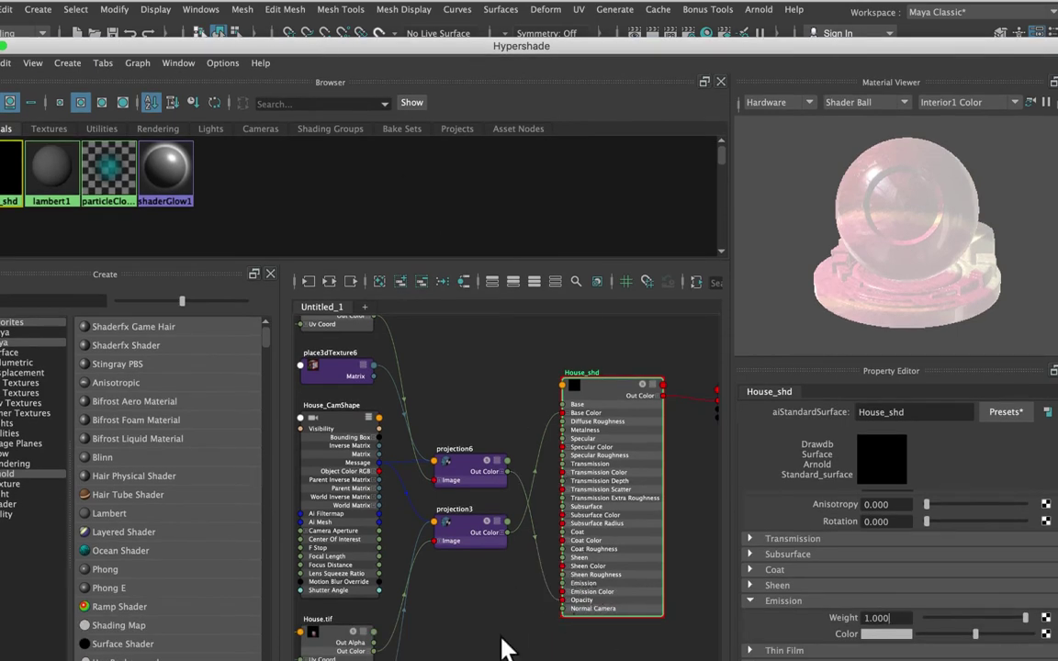
{"action": "middle_click_drag", "start_coordinate": [484, 636], "coordinate": [488, 566], "text": "alt"}
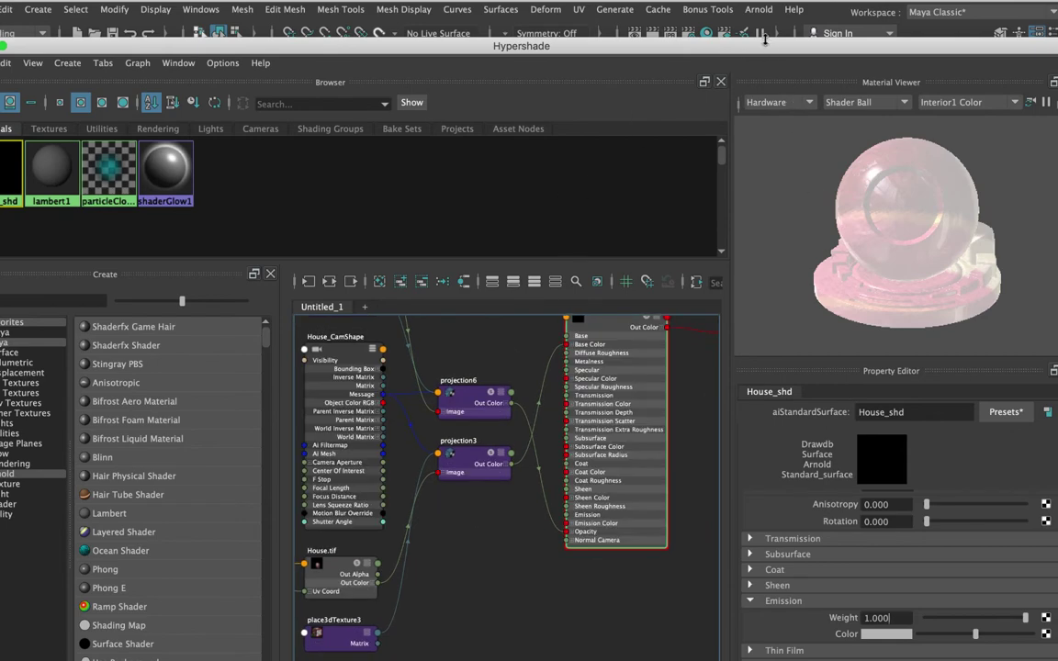
{"action": "left_click_drag", "start_coordinate": [767, 47], "coordinate": [738, 15]}
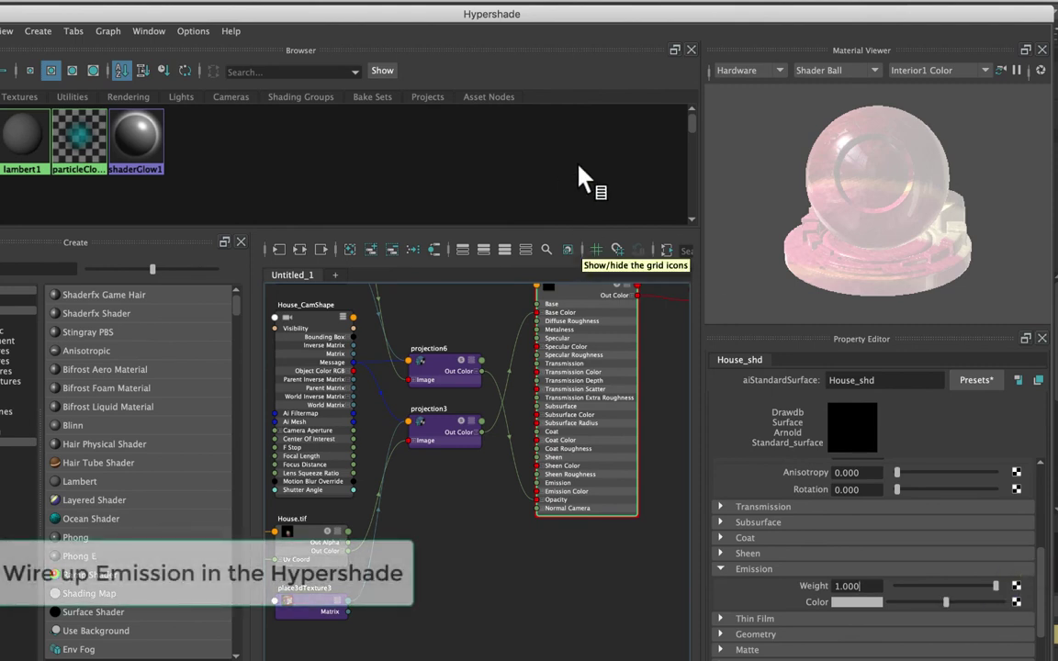
- Examine the House.tif file node and trace its colour output through the projection nodes to House_shd
{"action": "mouse_move", "coordinate": [484, 471]}
{"action": "middle_mouse_down", "text": "alt"}
{"action": "mouse_move", "coordinate": [491, 459]}
{"action": "mouse_move", "coordinate": [501, 472]}
{"action": "middle_mouse_up", "text": "alt"}
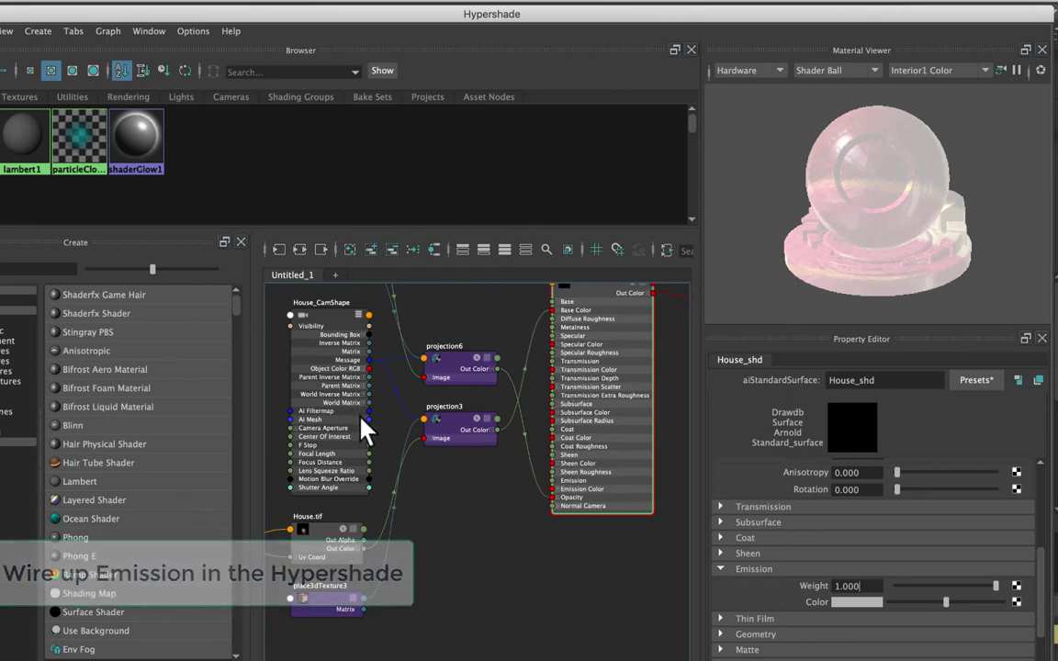
{"action": "scroll", "coordinate": [319, 523], "scroll_direction": "up", "scroll_amount": 5}
{"action": "scroll", "coordinate": [342, 524], "scroll_direction": "down", "scroll_amount": 2}
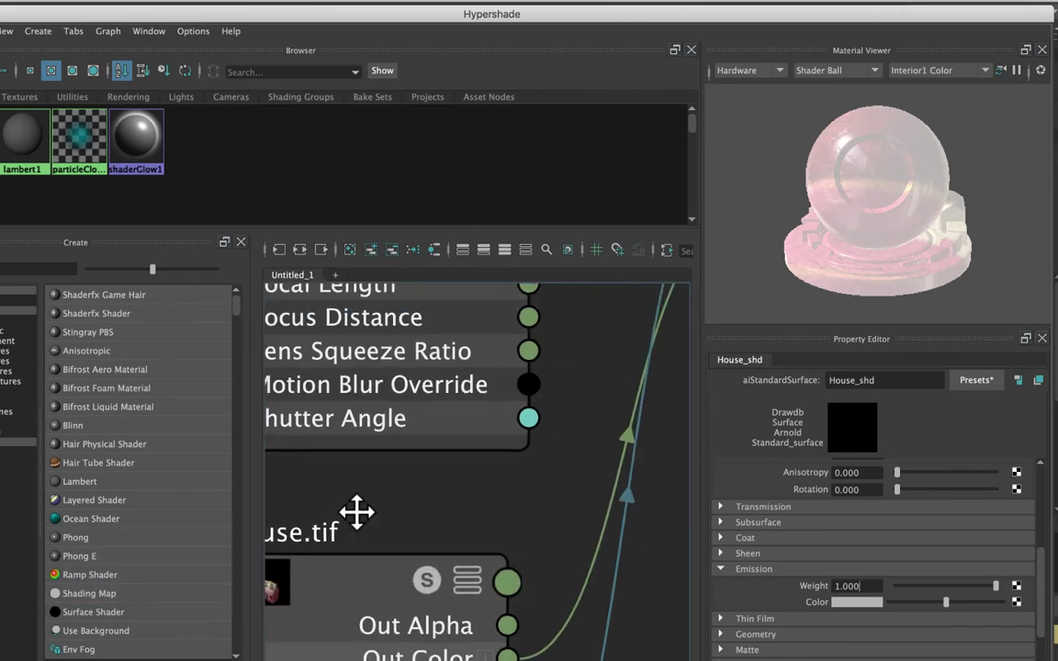
{"action": "middle_click_drag", "start_coordinate": [354, 513], "coordinate": [488, 420], "text": "alt"}
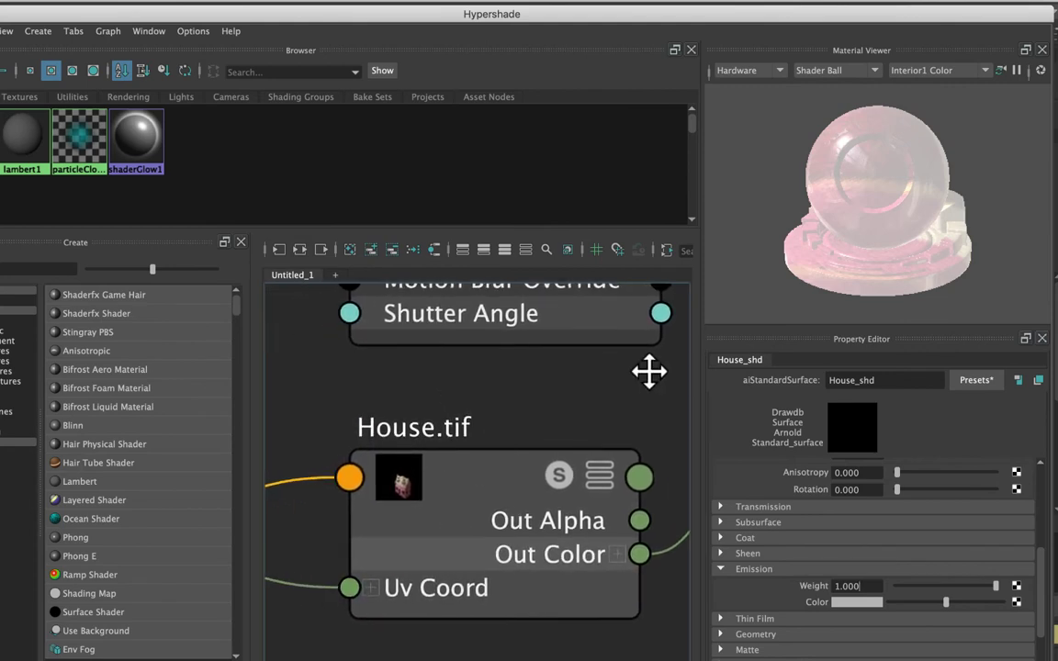
{"action": "middle_click_drag", "start_coordinate": [646, 371], "coordinate": [455, 383], "text": "alt"}
{"action": "scroll", "coordinate": [448, 451], "scroll_direction": "down", "scroll_amount": 2}
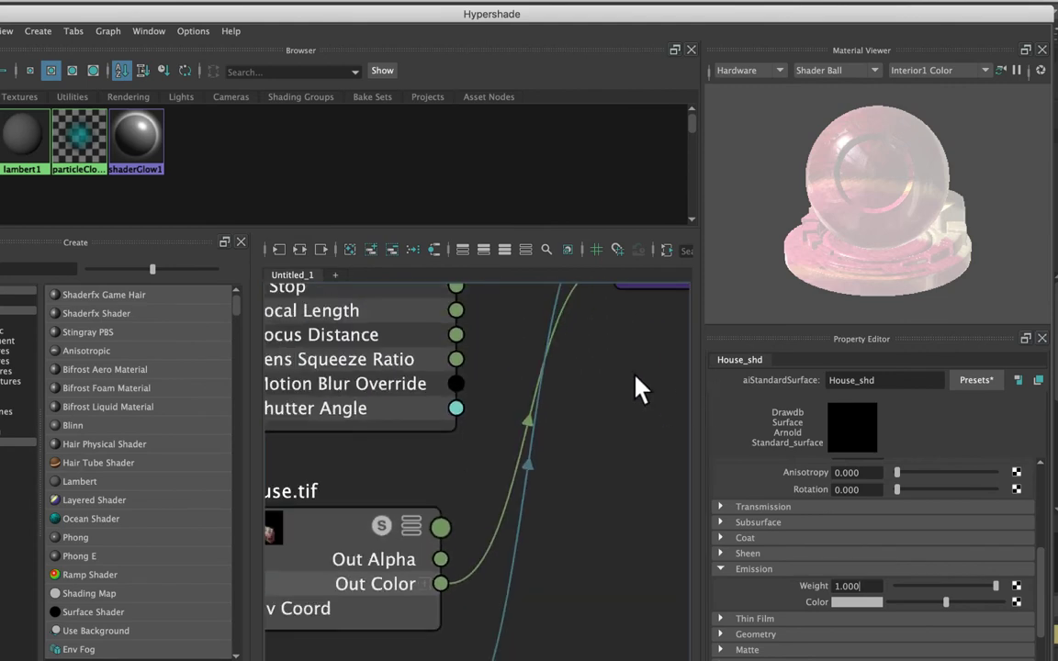
{"action": "middle_click_drag", "start_coordinate": [640, 389], "coordinate": [429, 459], "text": "alt"}
{"action": "scroll", "coordinate": [406, 592], "scroll_direction": "down", "scroll_amount": 3}
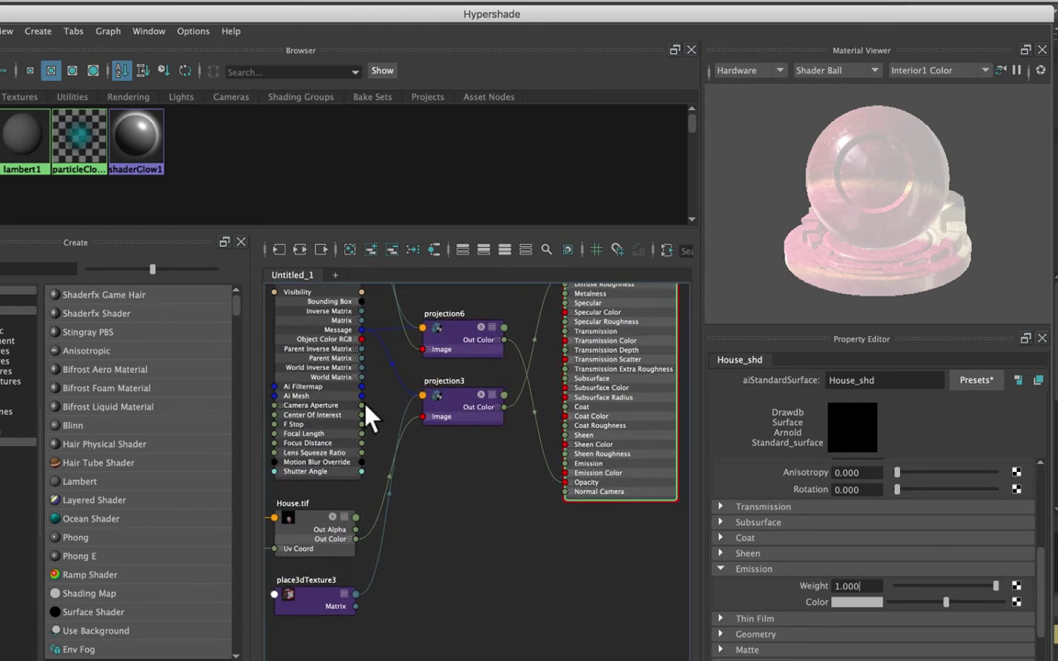
- Connect the Out Color of projection3, fed by House.tif, to the Emission Color input of House_shd
{"action": "left_click", "coordinate": [459, 413]}
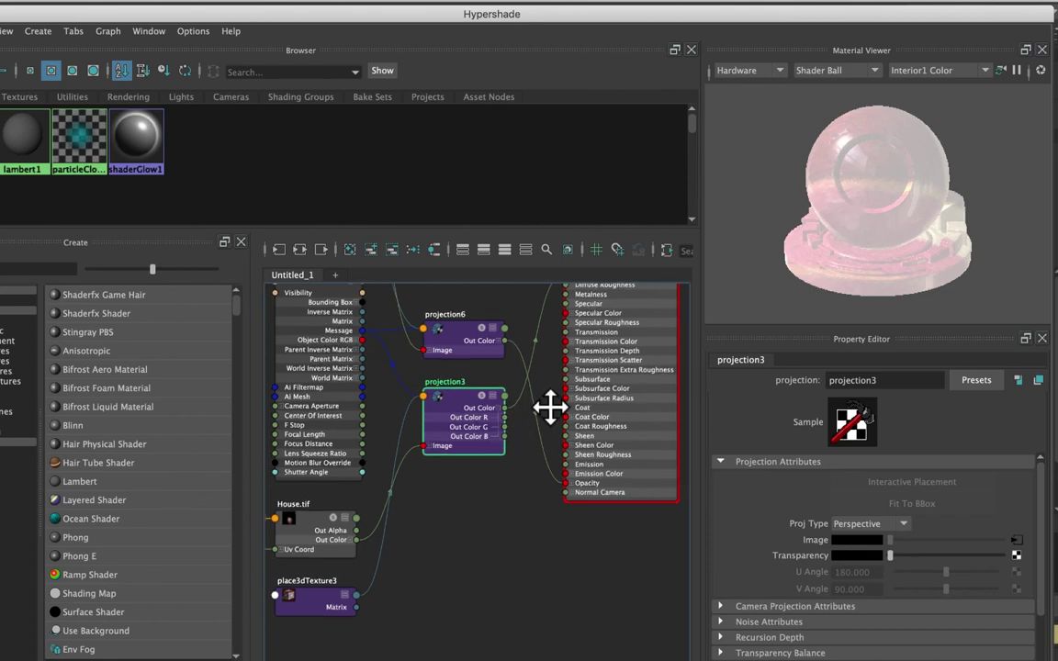
{"action": "middle_click_drag", "start_coordinate": [548, 406], "coordinate": [538, 484], "text": "alt"}
{"action": "scroll", "coordinate": [551, 514], "scroll_direction": "up", "scroll_amount": 2}
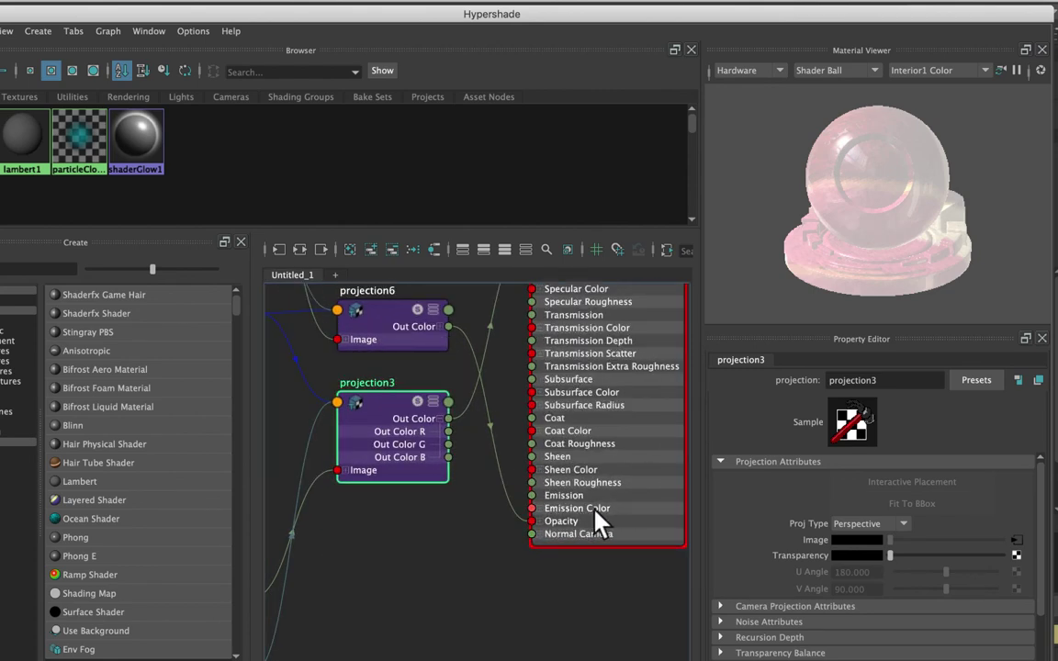
{"action": "middle_click_drag", "start_coordinate": [467, 479], "coordinate": [425, 496], "text": "alt"}
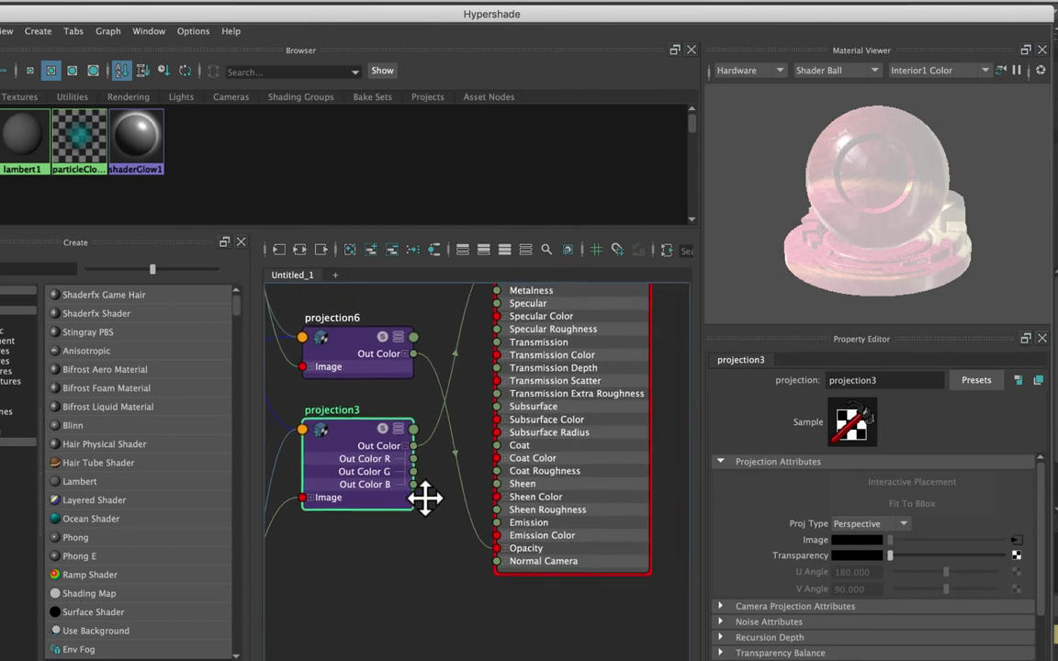
{"action": "scroll", "coordinate": [421, 514], "scroll_direction": "up", "scroll_amount": 2}
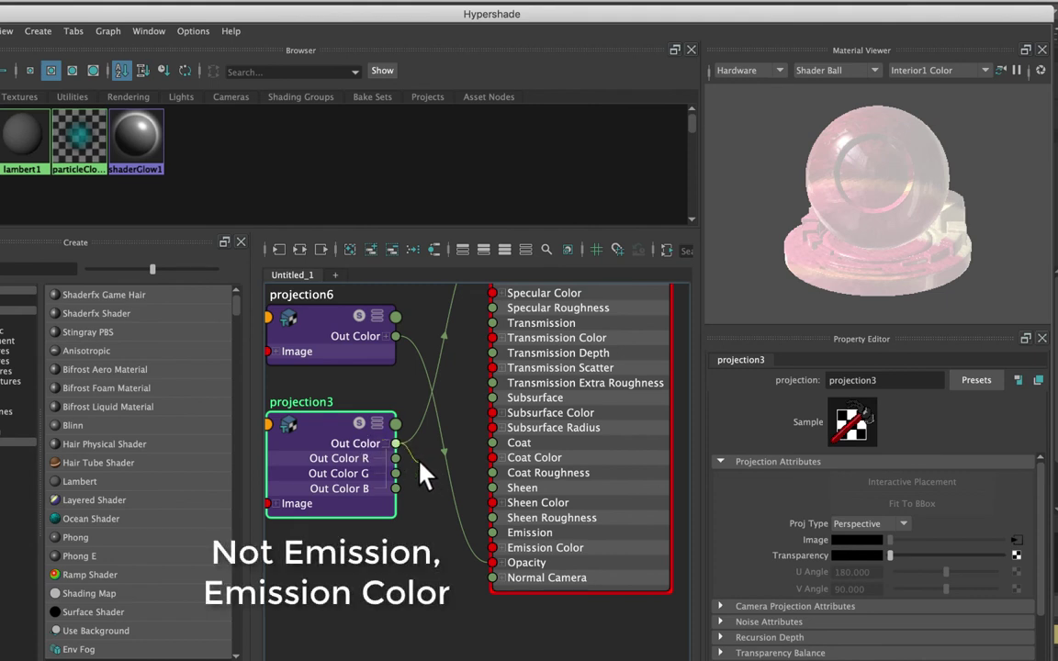
{"action": "left_click_drag", "start_coordinate": [419, 462], "coordinate": [497, 551]}
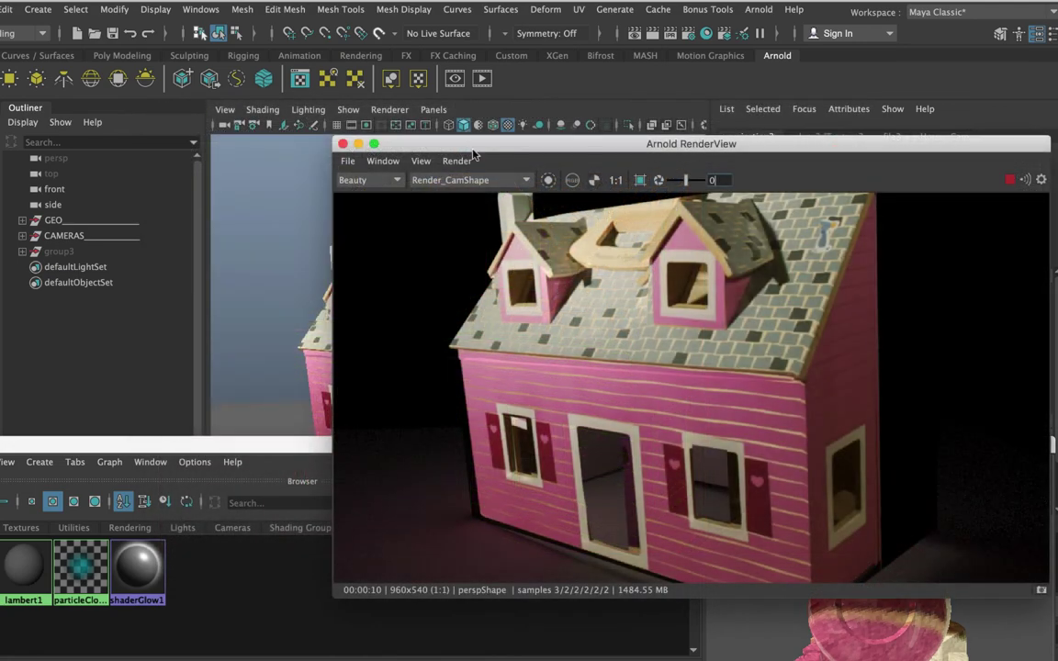
- Inspect the rendered house, move the Arnold RenderView off the viewport, and select the house geometry
{"action": "left_click_drag", "start_coordinate": [473, 151], "coordinate": [516, 131]}
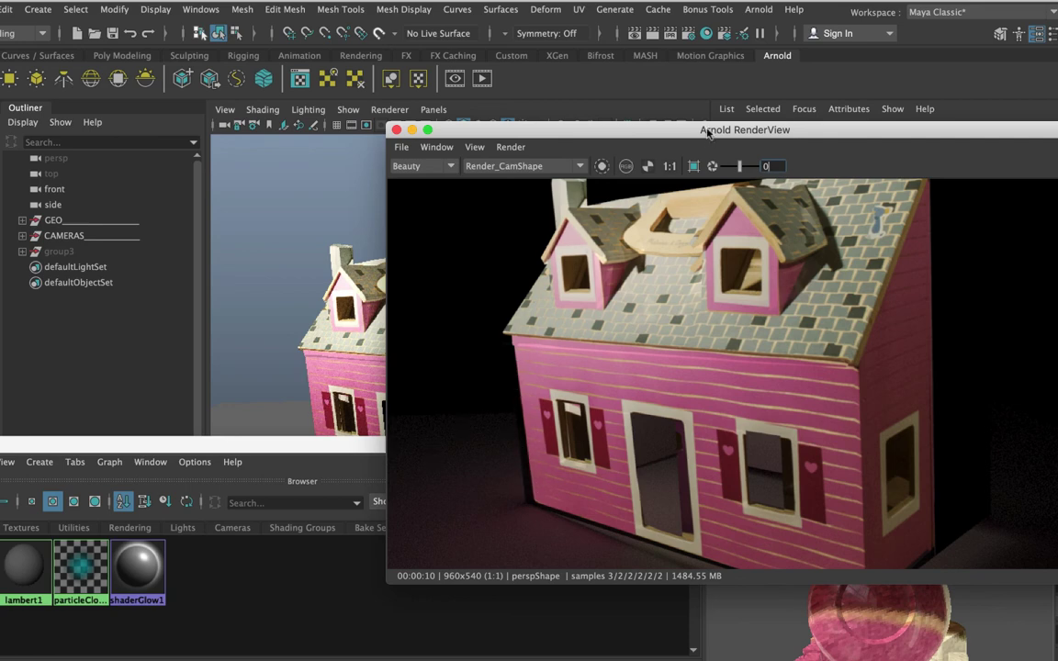
{"action": "left_click_drag", "start_coordinate": [711, 132], "coordinate": [376, 157]}
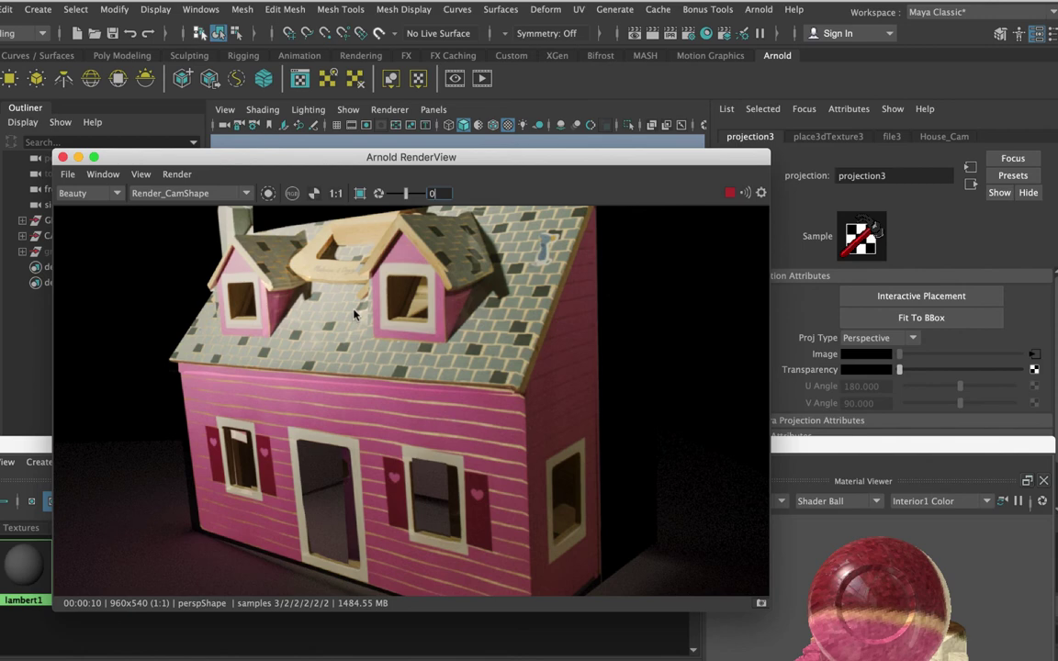
{"action": "left_click_drag", "start_coordinate": [377, 157], "coordinate": [305, 307]}
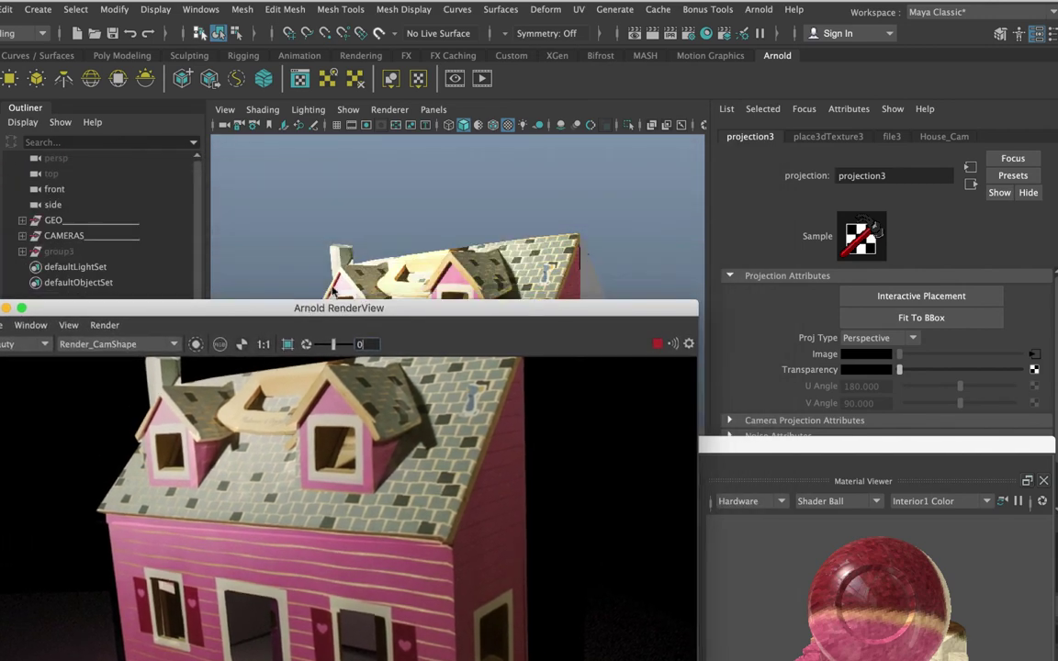
{"action": "left_click", "coordinate": [200, 452]}
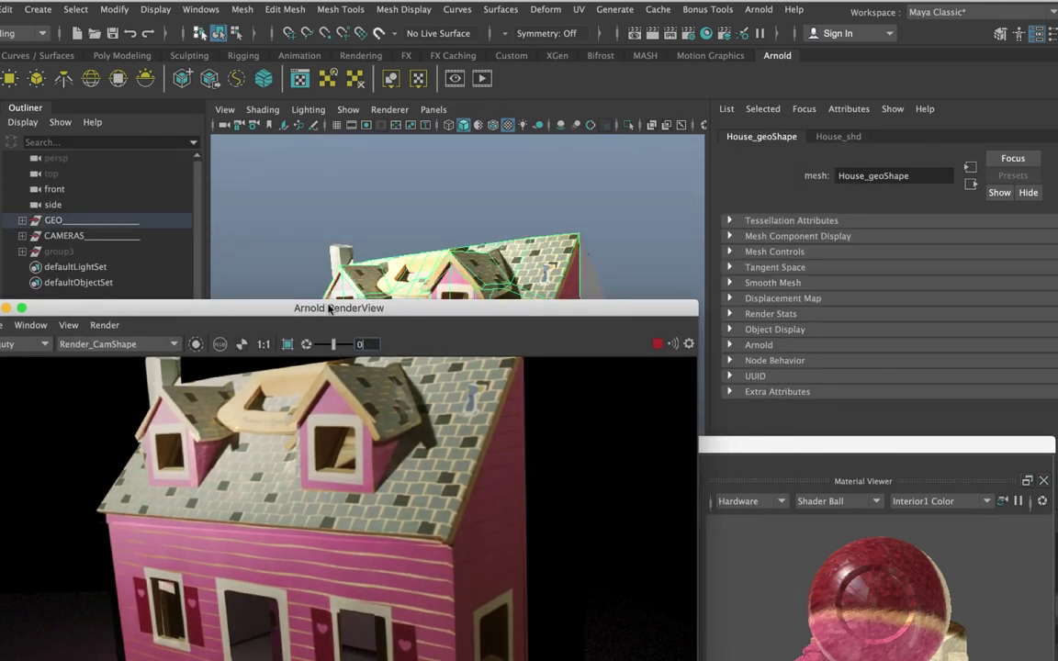
{"action": "left_click_drag", "start_coordinate": [429, 308], "coordinate": [418, 388]}
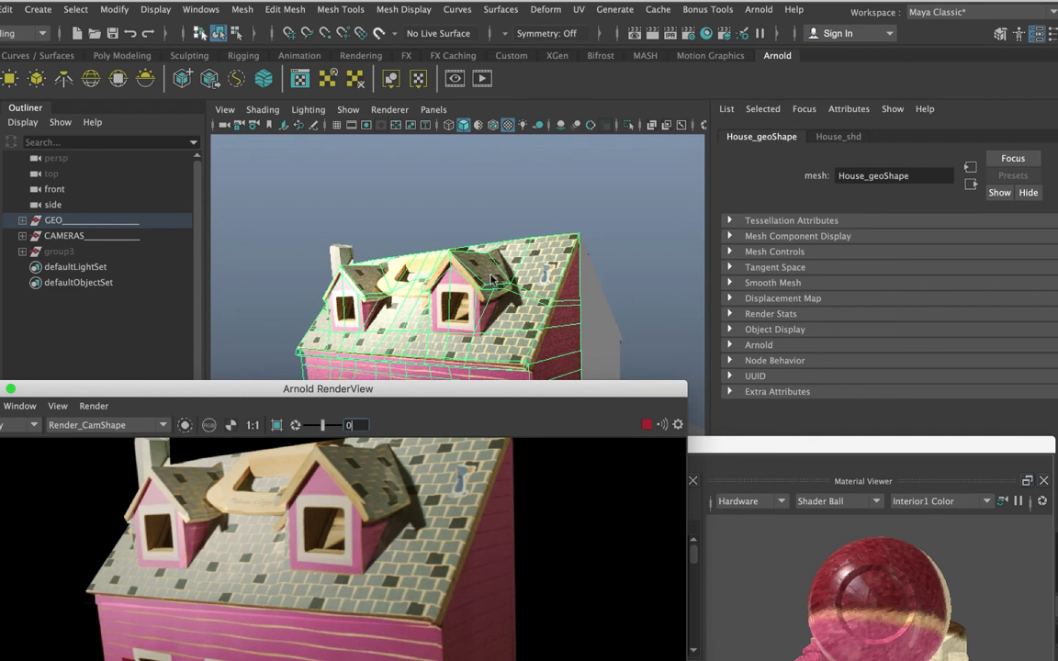
- Look over House_shd's attributes and expand House_geoShape's Arnold attributes to check the Opaque option
{"action": "left_click", "coordinate": [838, 138]}
{"action": "left_click", "coordinate": [862, 445]}
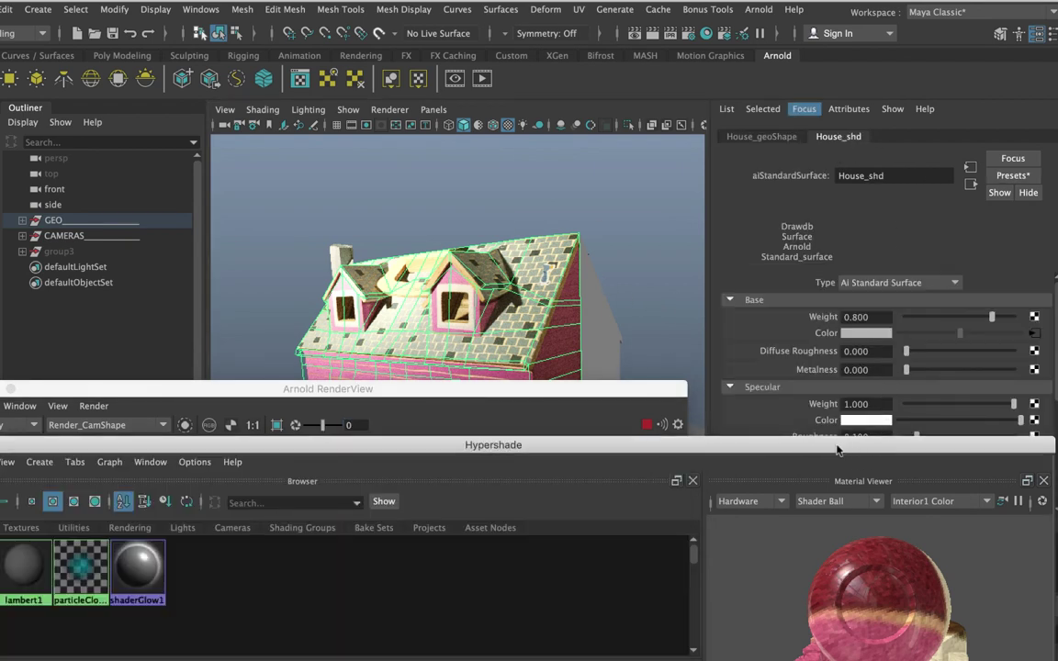
{"action": "left_click_drag", "start_coordinate": [837, 450], "coordinate": [452, 326]}
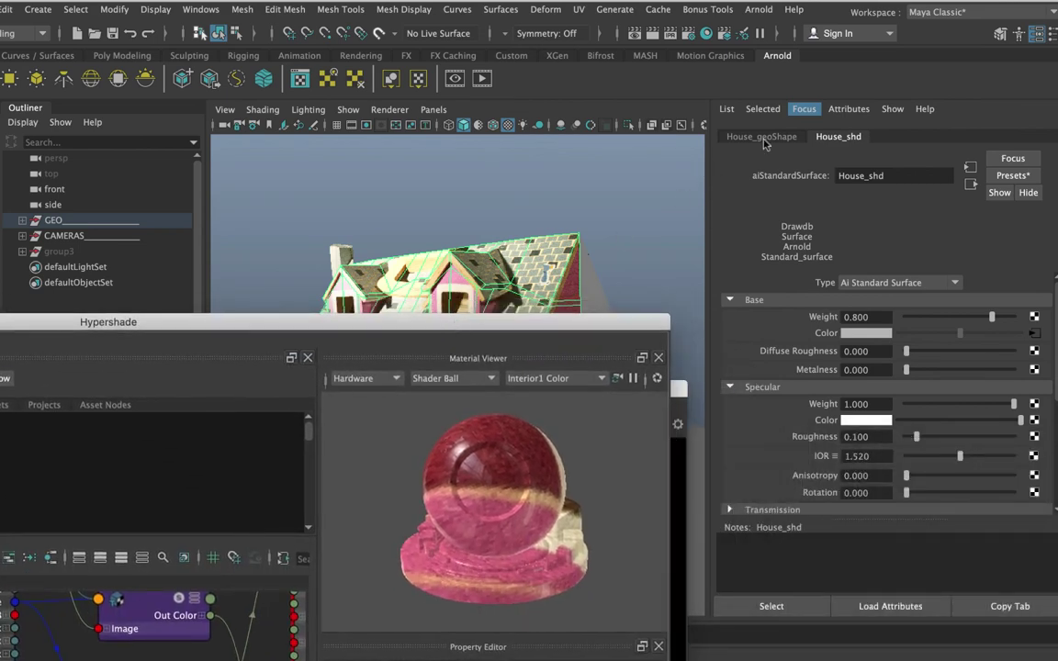
{"action": "left_click", "coordinate": [762, 137]}
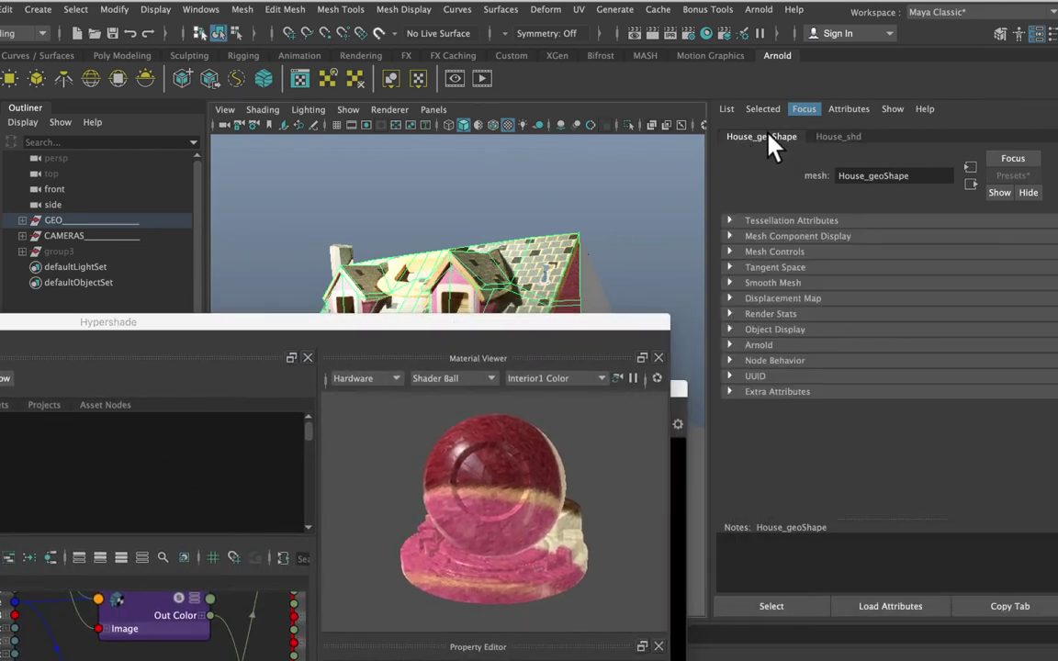
{"action": "left_click", "coordinate": [760, 347]}
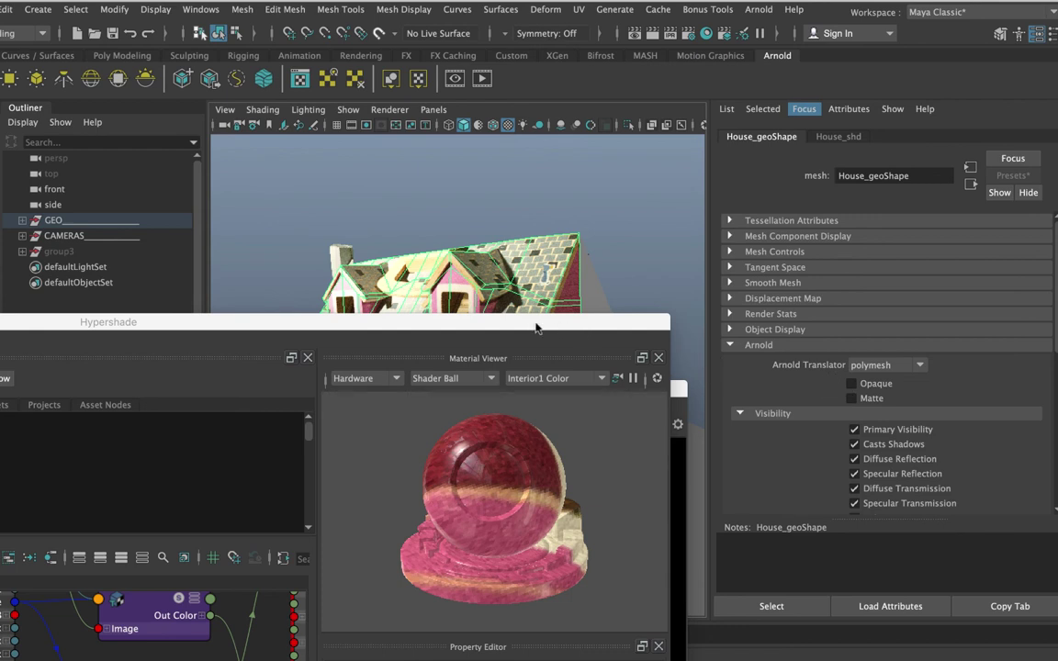
- Bring the render view and Hypershade back up, and frame House_shd's whole shading network in the graph
{"action": "mouse_move", "coordinate": [539, 331]}
{"action": "left_mouse_down"}
{"action": "mouse_move", "coordinate": [552, 347]}
{"action": "mouse_move", "coordinate": [528, 341]}
{"action": "left_mouse_up"}
{"action": "left_click_drag", "start_coordinate": [668, 386], "coordinate": [677, 139]}
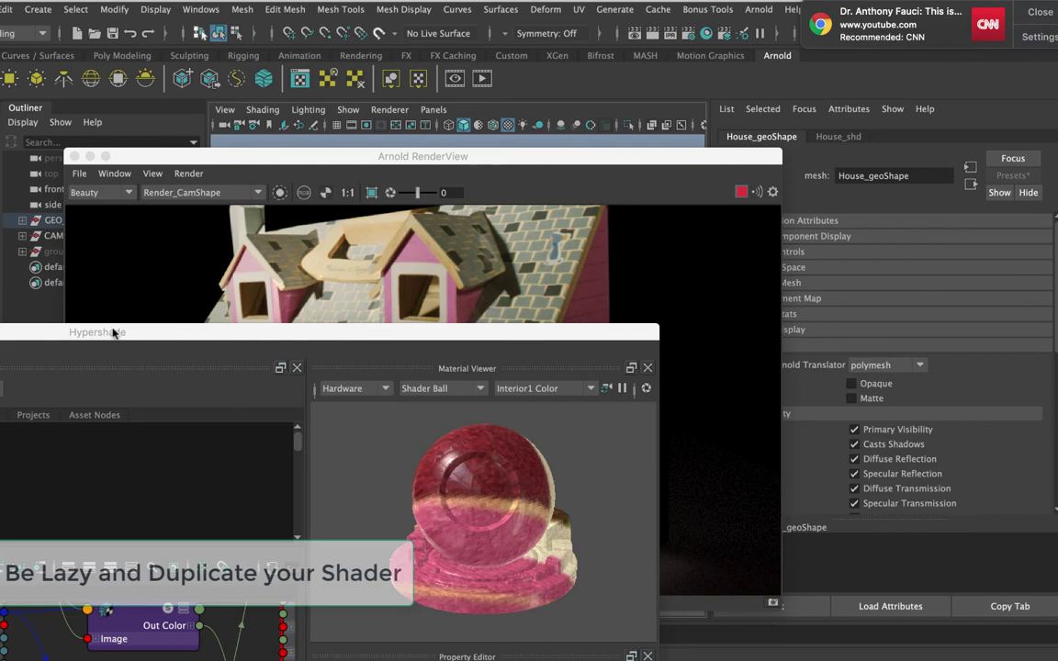
{"action": "left_click_drag", "start_coordinate": [113, 333], "coordinate": [556, 55]}
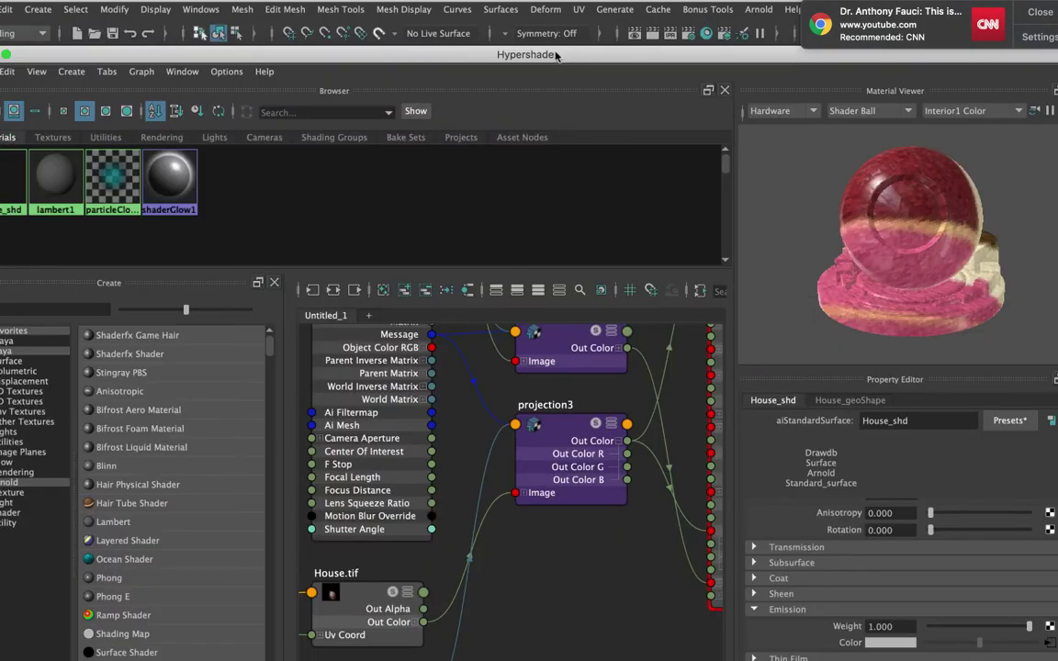
{"action": "scroll", "coordinate": [508, 632], "scroll_direction": "down", "scroll_amount": 3}
{"action": "middle_click_drag", "start_coordinate": [350, 449], "coordinate": [353, 490], "text": "alt"}
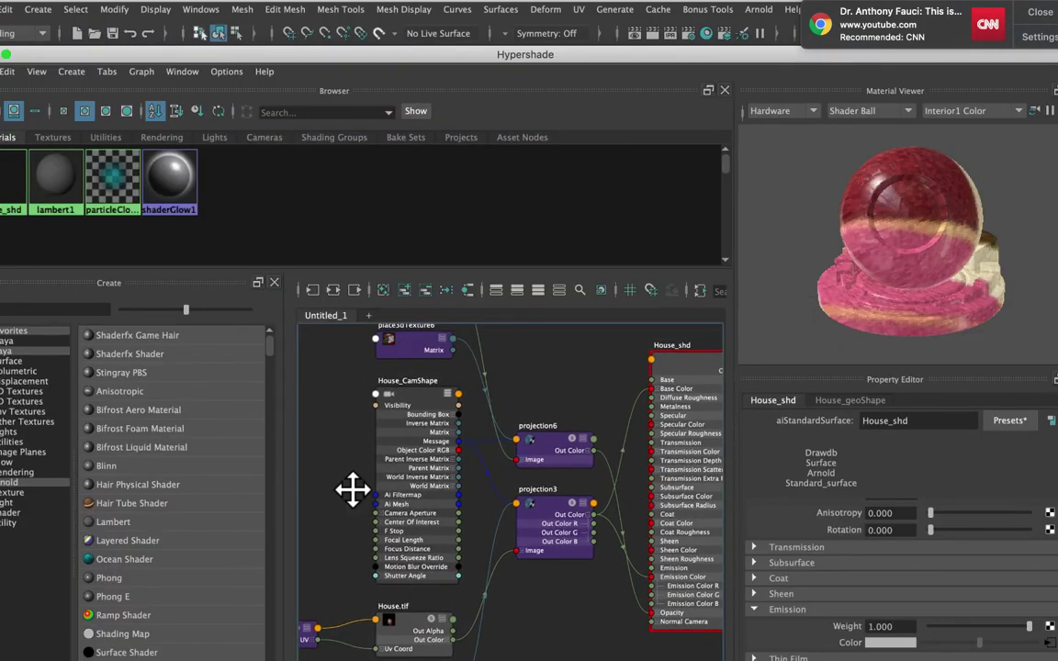
{"action": "scroll", "coordinate": [352, 489], "scroll_direction": "down", "scroll_amount": 3}
{"action": "middle_click_drag", "start_coordinate": [343, 562], "coordinate": [385, 467], "text": "alt"}
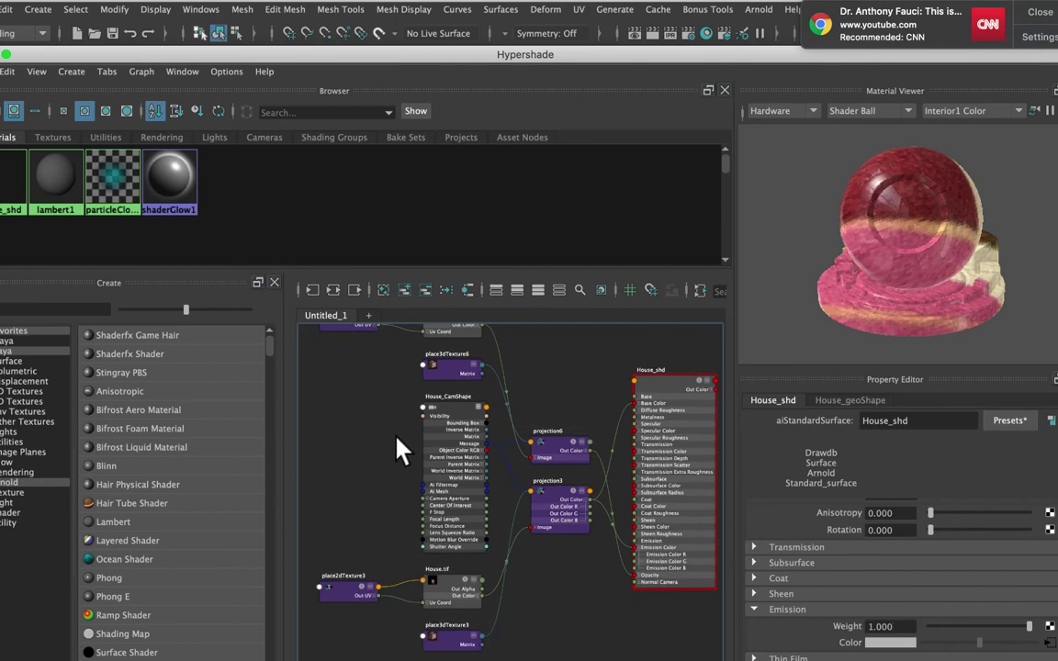
{"action": "key", "text": "a"}
- Select the House_shd material and duplicate it together with its shading network
{"action": "mouse_move", "coordinate": [20, 175]}
{"action": "middle_mouse_down"}
{"action": "mouse_move", "coordinate": [34, 180]}
{"action": "mouse_move", "coordinate": [15, 182]}
{"action": "mouse_move", "coordinate": [13, 167]}
{"action": "mouse_move", "coordinate": [31, 107]}
{"action": "middle_mouse_up"}
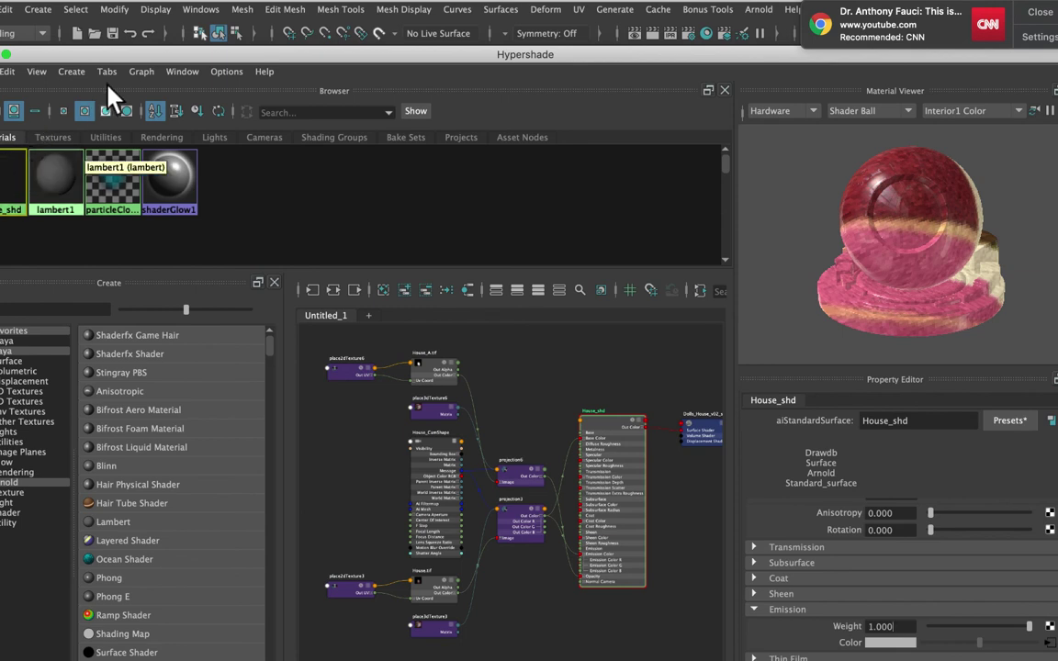
{"action": "left_click", "coordinate": [11, 73]}
{"action": "mouse_move", "coordinate": [110, 235]}
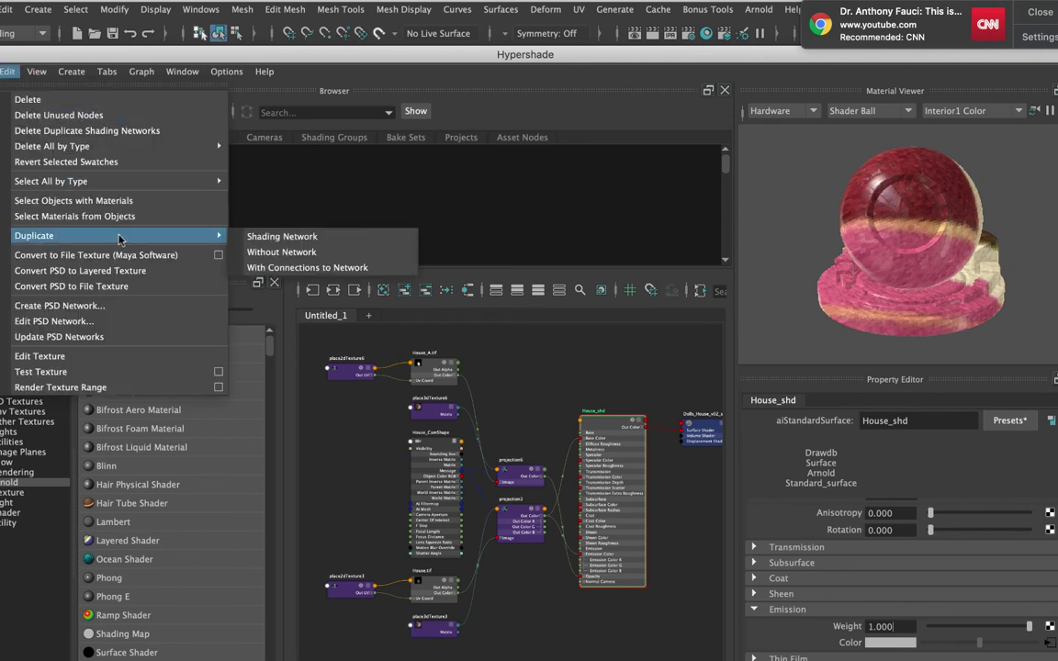
{"action": "left_click", "coordinate": [269, 237]}
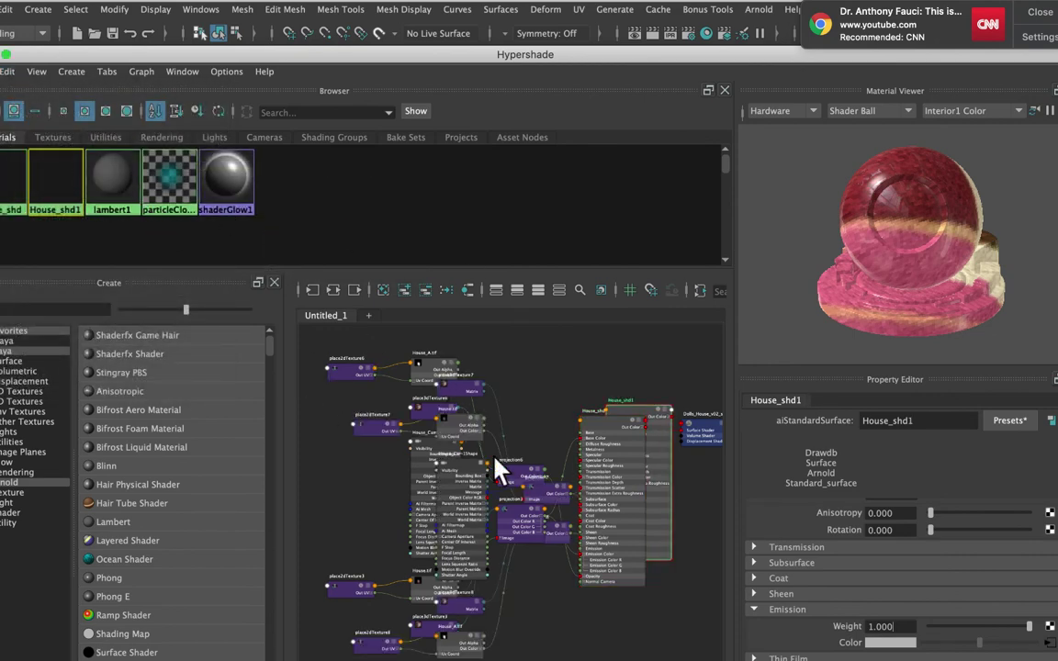
- Graph the duplicated House_shd1 material's network on its own and rename the material Floor_shd
{"action": "right_click", "coordinate": [56, 156]}
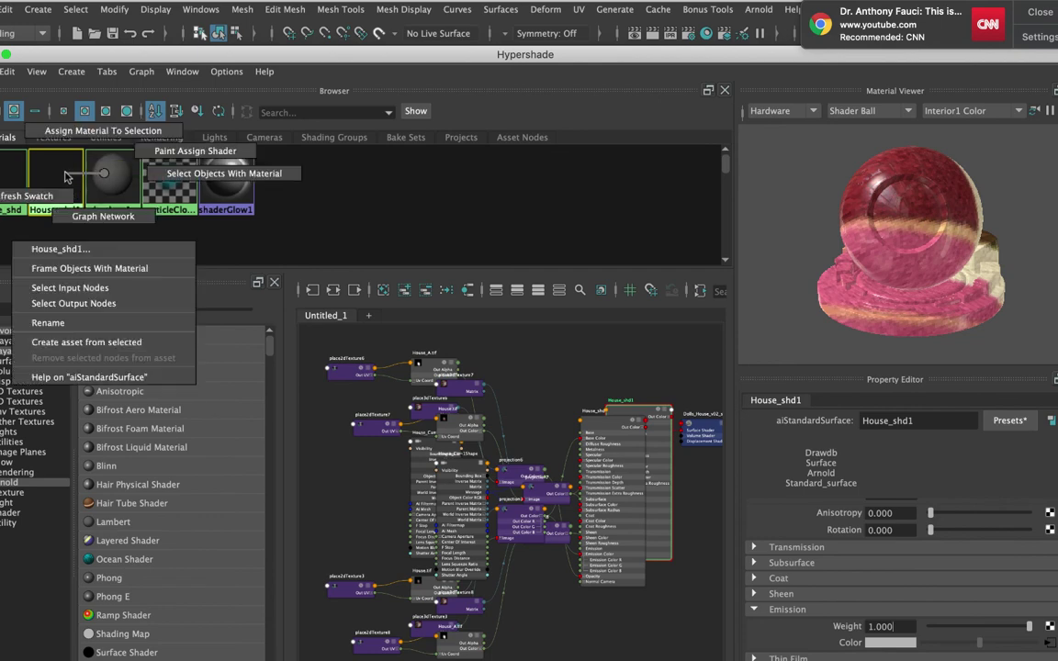
{"action": "left_click", "coordinate": [97, 218]}
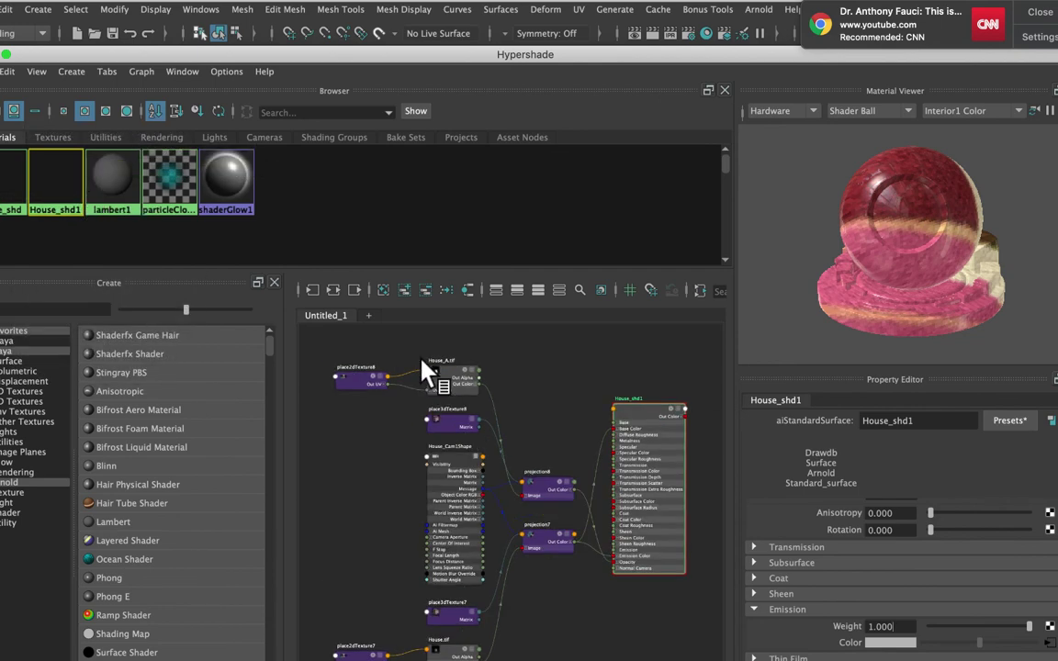
{"action": "double_click", "coordinate": [915, 421]}
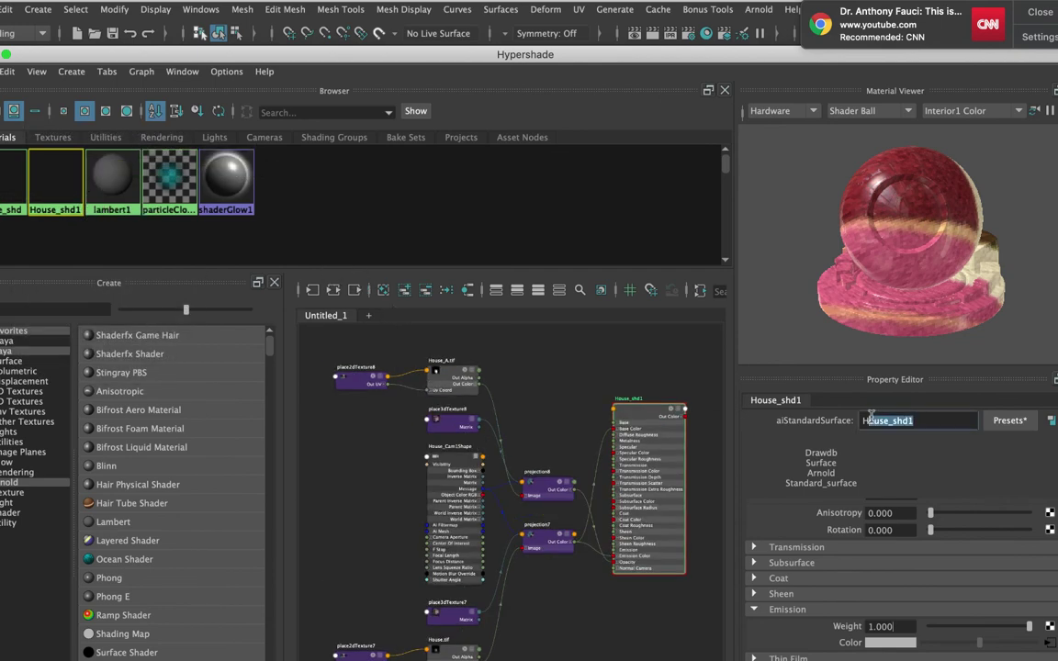
{"action": "type", "text": "F"}
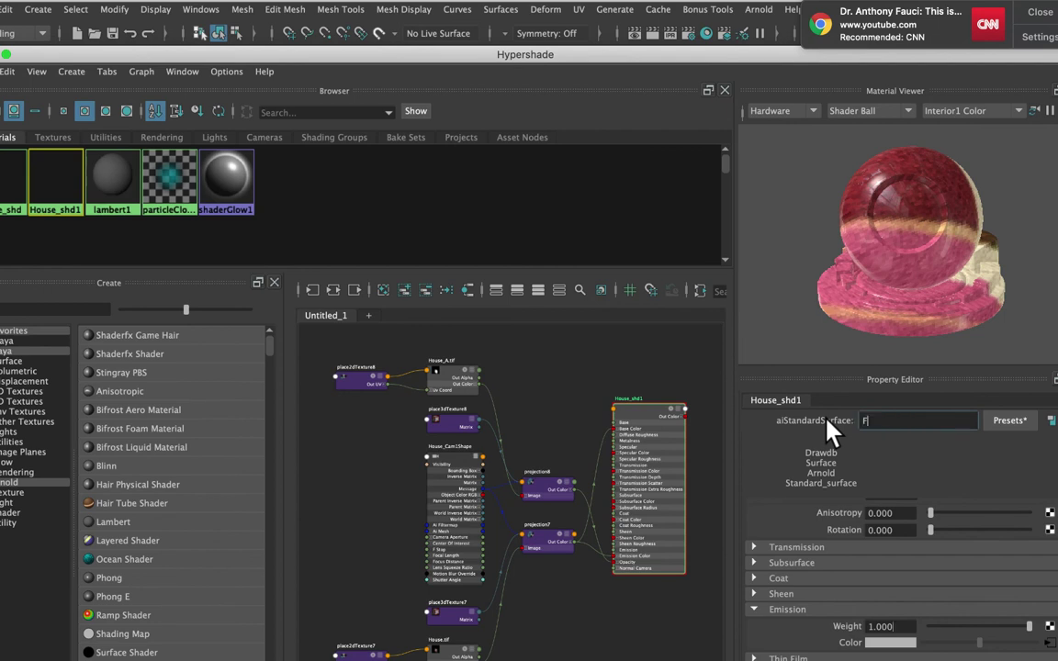
{"action": "type", "text": "loor_shd"}
{"action": "key", "text": "Return"}
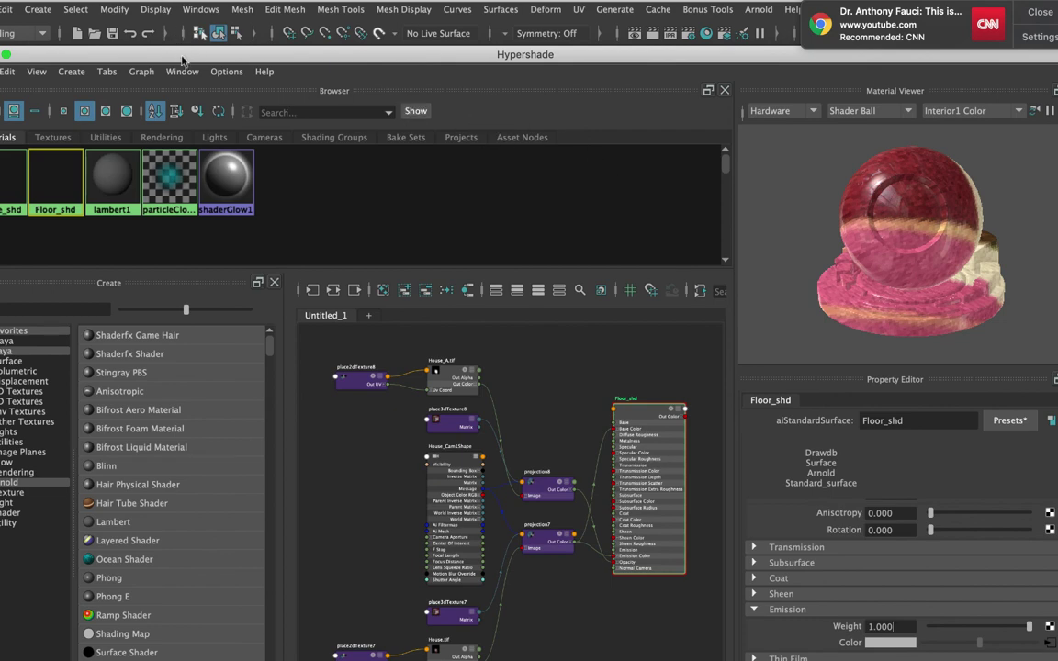
- Uncover the viewport, select the floor plane beneath the house, and assign the Floor_shd material to it
{"action": "left_click_drag", "start_coordinate": [165, 53], "coordinate": [572, 89]}
{"action": "left_click_drag", "start_coordinate": [340, 152], "coordinate": [242, 510]}
{"action": "left_click_drag", "start_coordinate": [475, 225], "coordinate": [264, 444]}
{"action": "left_click", "coordinate": [269, 445]}
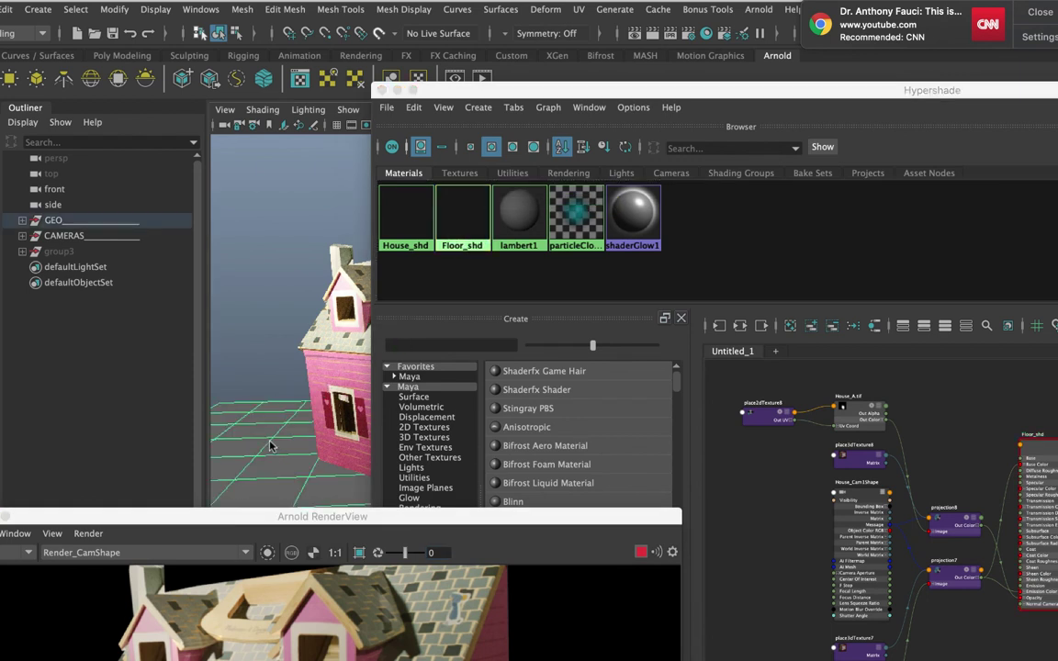
{"action": "left_click_drag", "start_coordinate": [475, 236], "coordinate": [312, 404]}
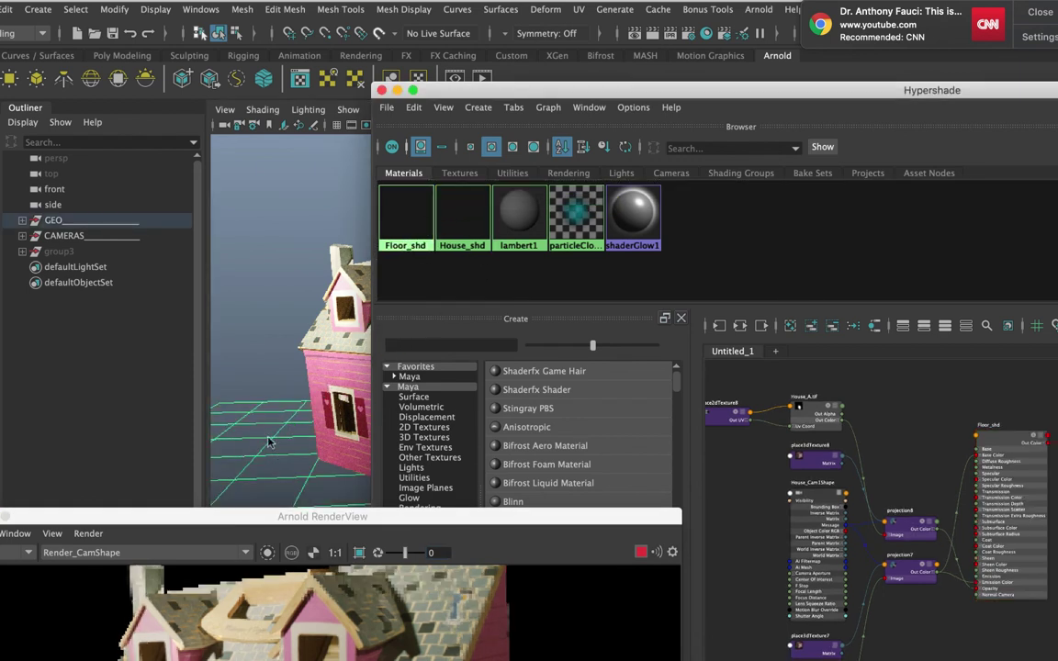
{"action": "left_click_drag", "start_coordinate": [311, 524], "coordinate": [415, 308]}
{"action": "left_click", "coordinate": [79, 290]}
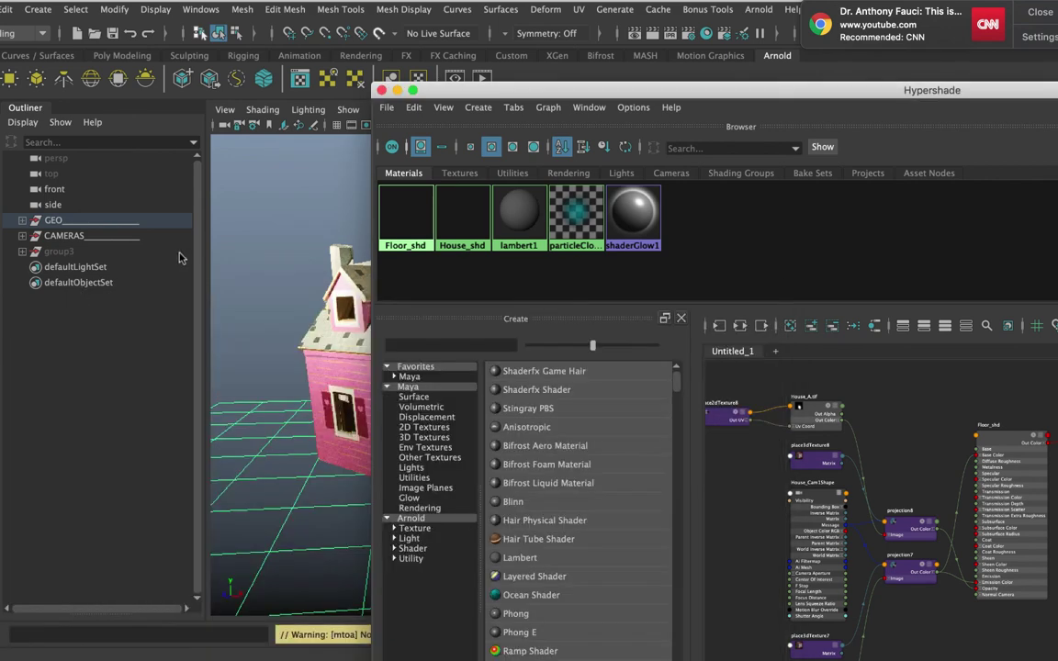
- In Floor_shd's network, replace the House.tif image of the file7 texture with Floor_RGB_Shadow.tif from the CleanPlates folder
{"action": "left_click_drag", "start_coordinate": [466, 108], "coordinate": [62, 24]}
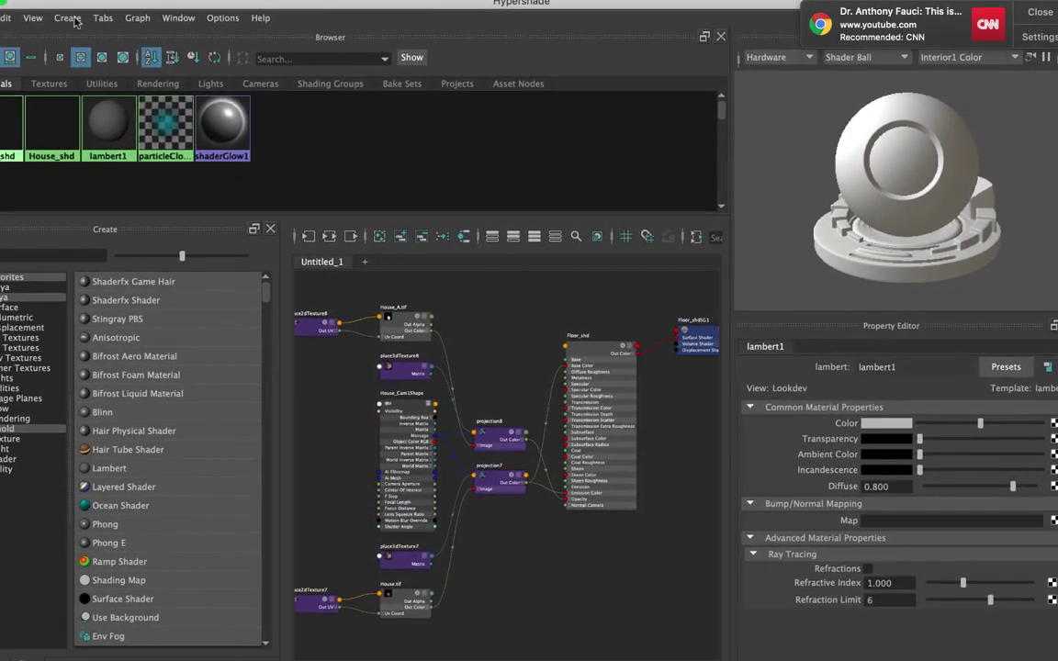
{"action": "scroll", "coordinate": [443, 343], "scroll_direction": "up", "scroll_amount": 5}
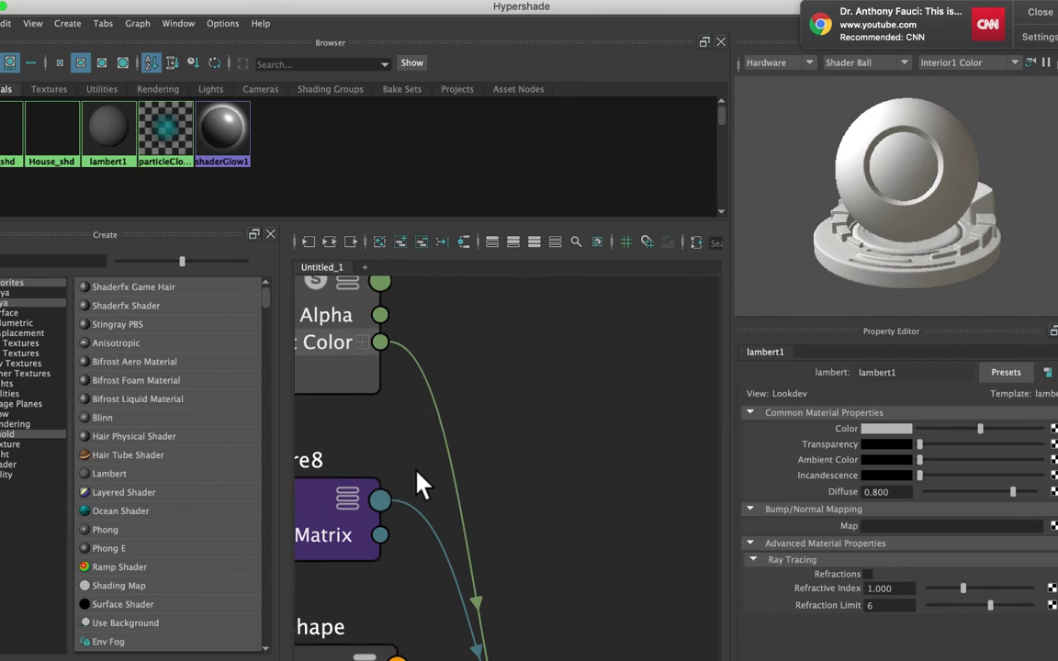
{"action": "scroll", "coordinate": [427, 515], "scroll_direction": "down", "scroll_amount": 6}
{"action": "scroll", "coordinate": [418, 550], "scroll_direction": "up", "scroll_amount": 5}
{"action": "middle_click_drag", "start_coordinate": [401, 603], "coordinate": [401, 395]}
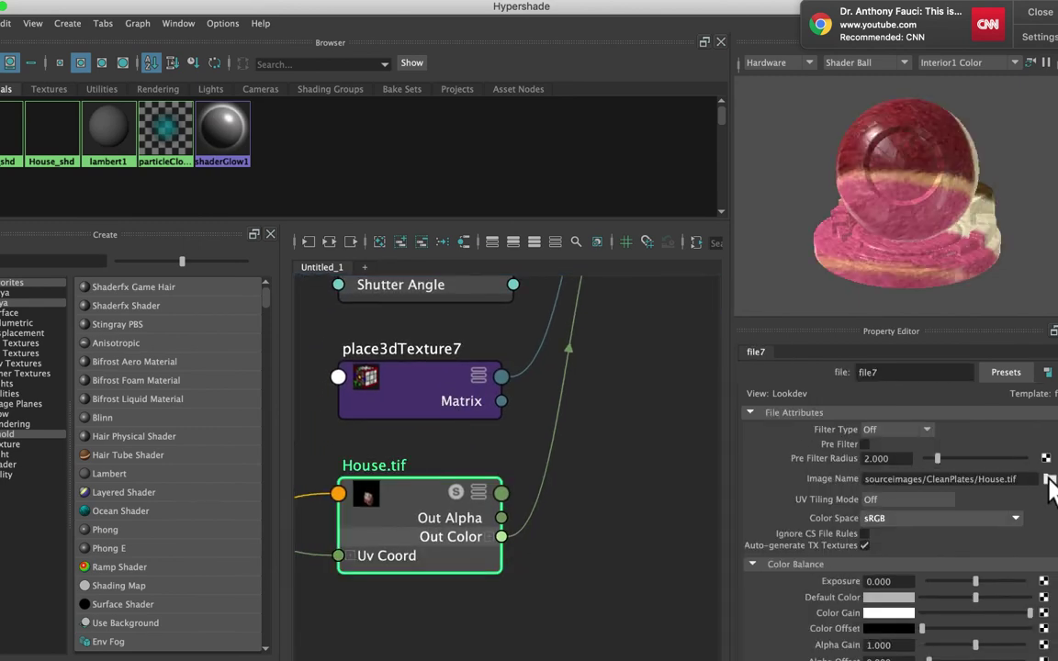
{"action": "left_click", "coordinate": [1047, 479]}
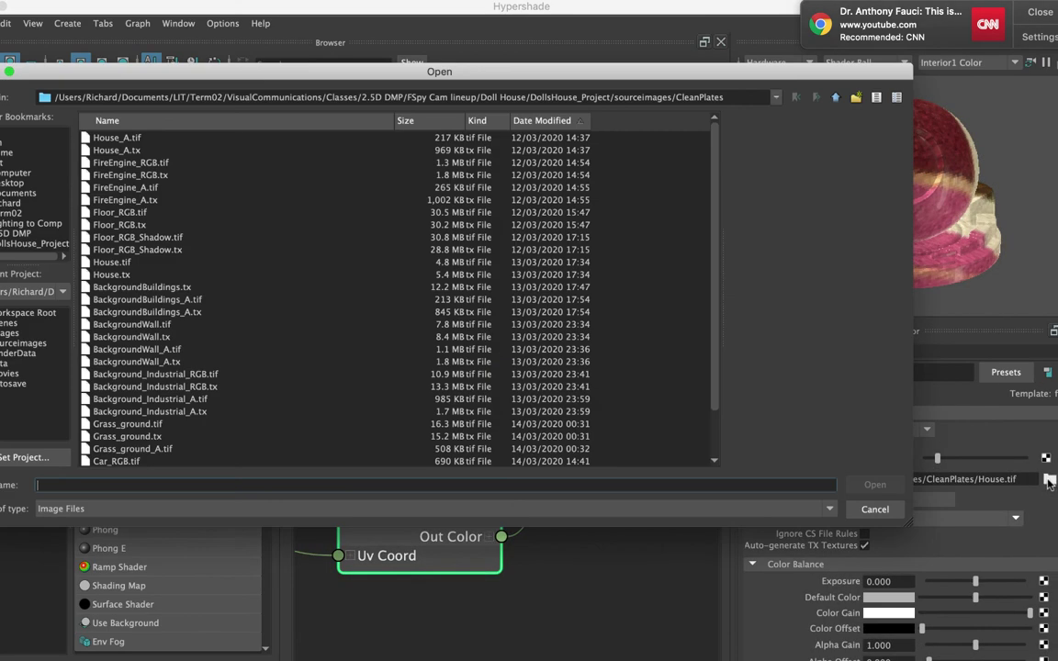
{"action": "left_click", "coordinate": [121, 238]}
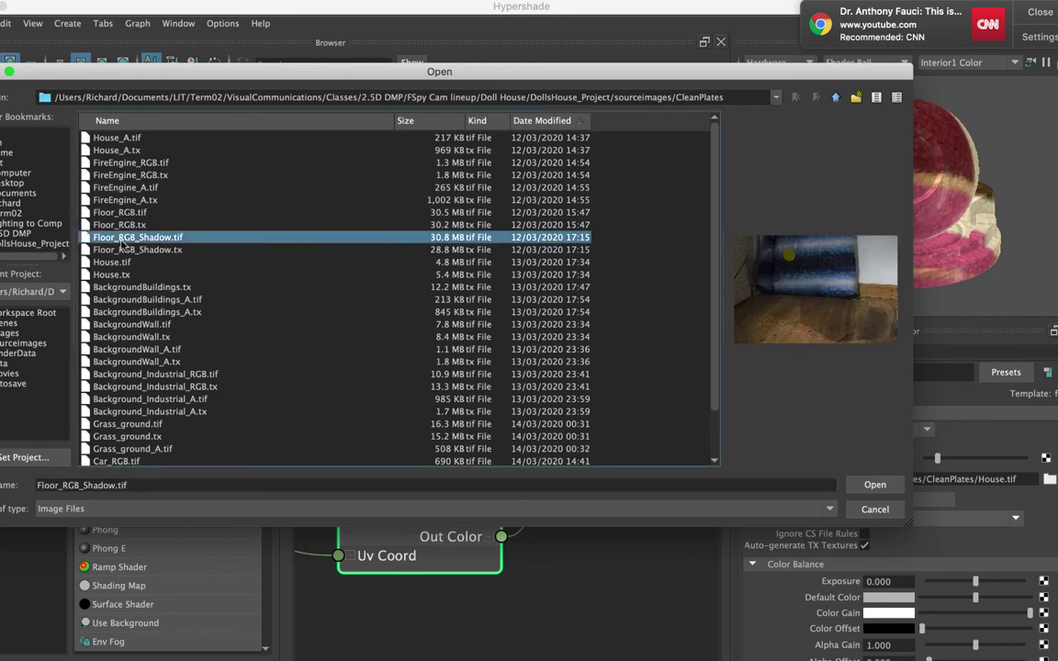
{"action": "left_click", "coordinate": [869, 488]}
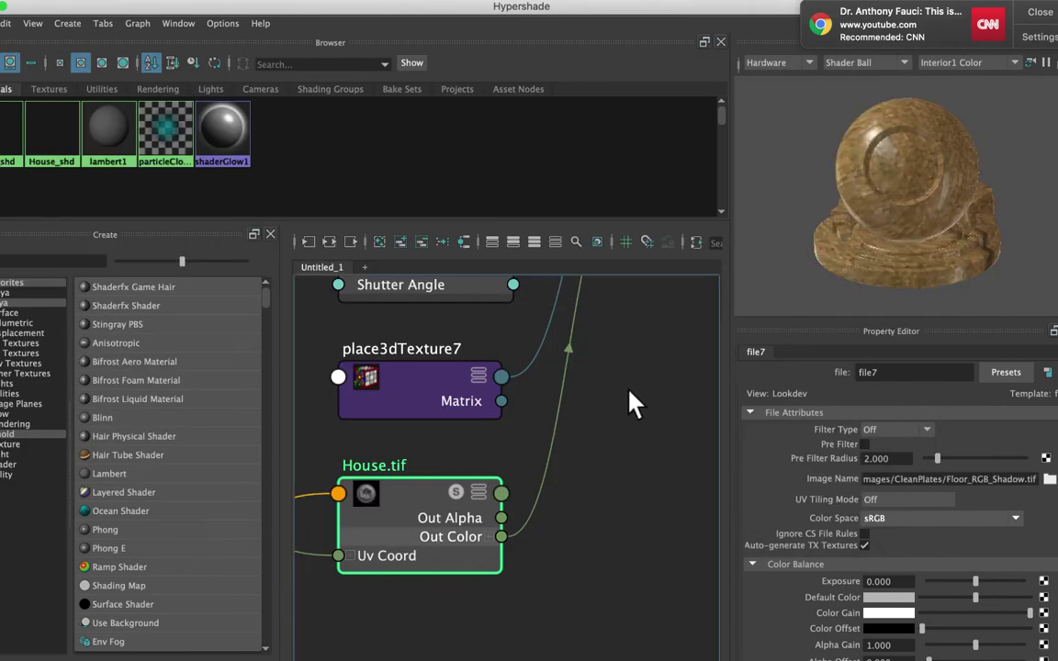
- Expand Floor_shd's Geometry attributes and disconnect projection8's Out Color from the shader's Opacity
{"action": "middle_click_drag", "start_coordinate": [633, 338], "coordinate": [586, 524], "text": "alt"}
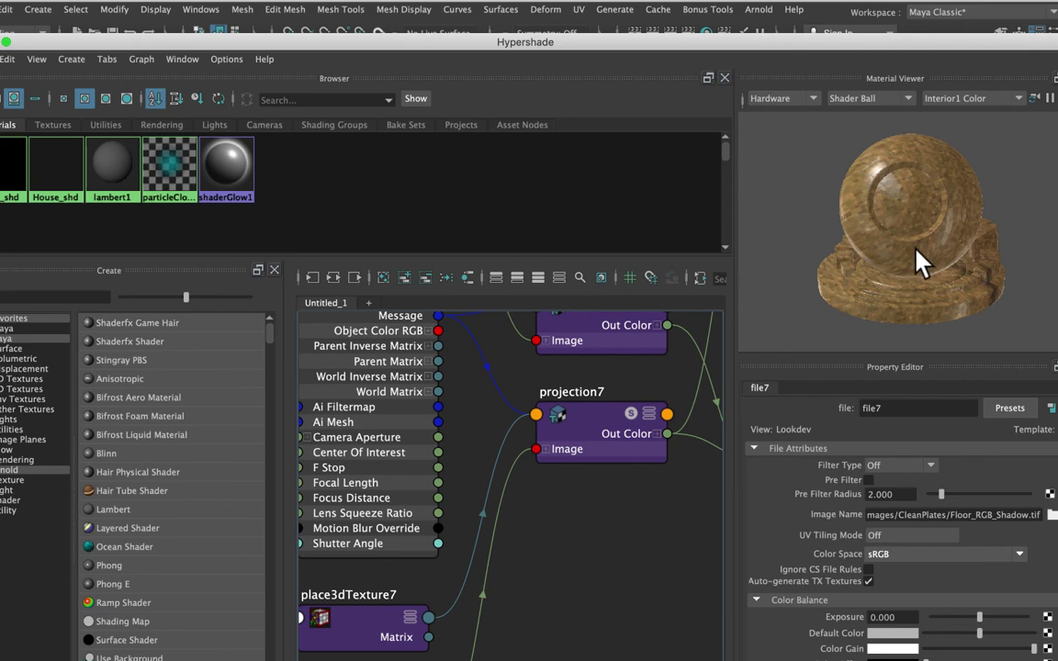
{"action": "middle_click_drag", "start_coordinate": [570, 506], "coordinate": [519, 581], "text": "alt"}
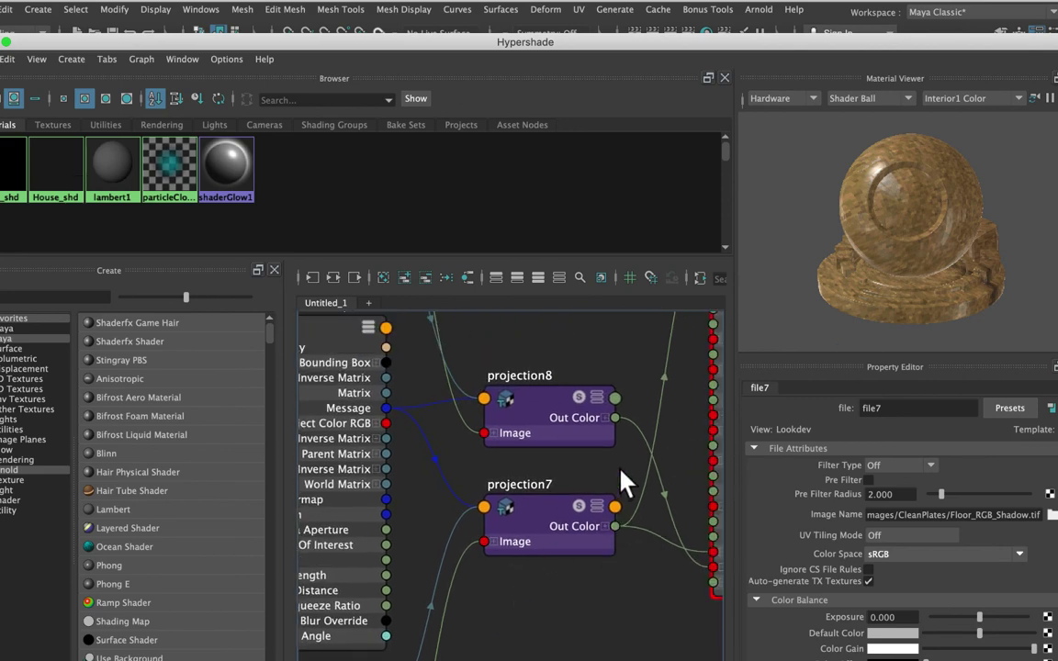
{"action": "middle_click_drag", "start_coordinate": [625, 484], "coordinate": [549, 521], "text": "alt"}
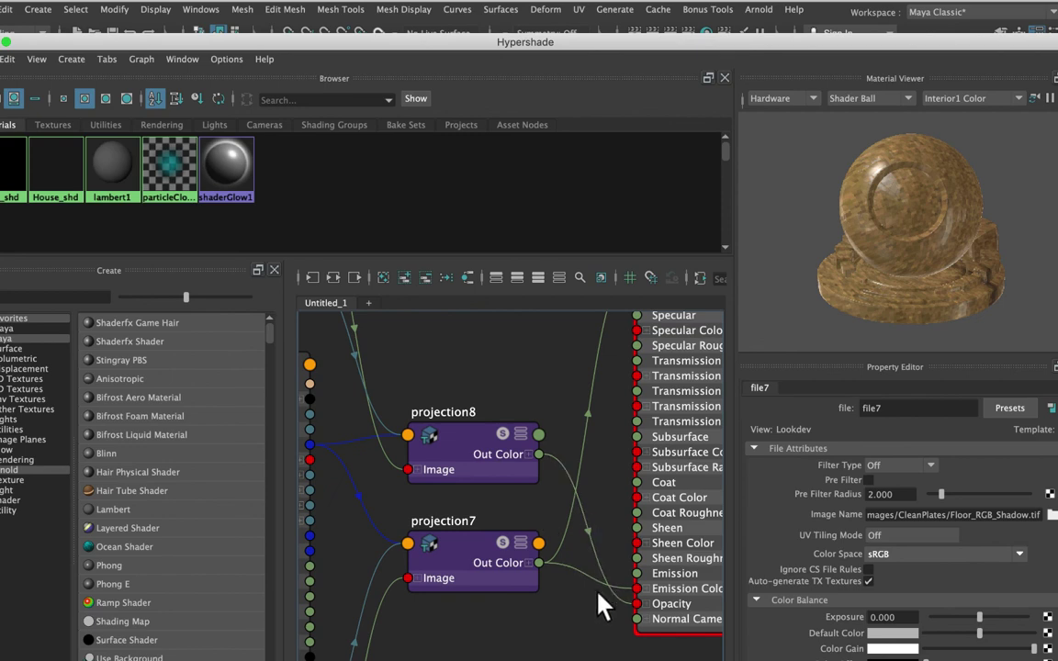
{"action": "left_click_drag", "start_coordinate": [596, 44], "coordinate": [528, 53]}
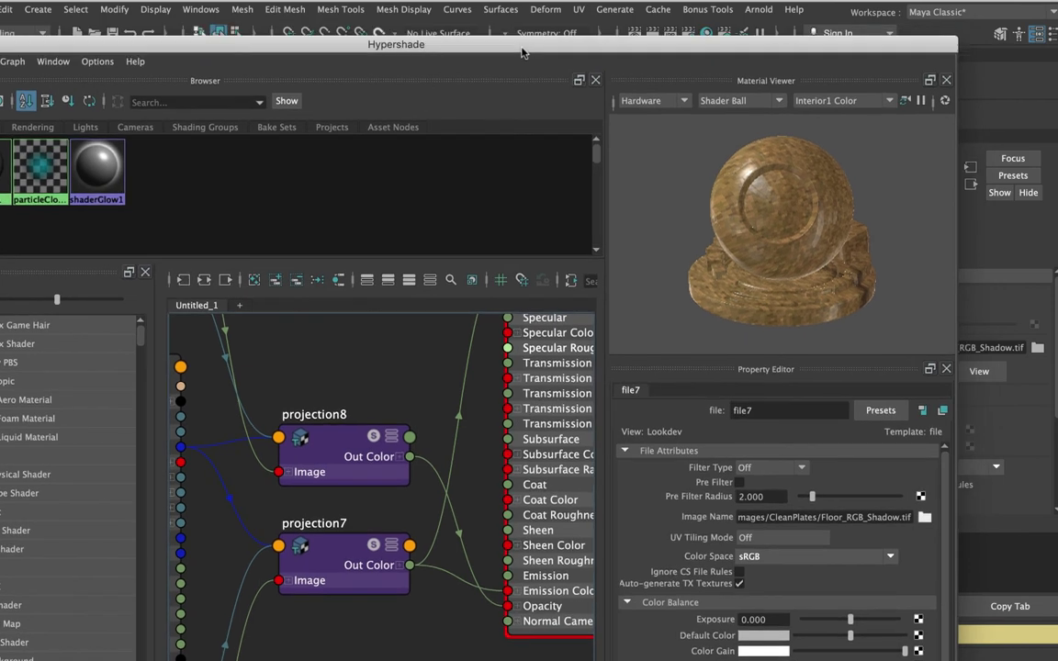
{"action": "left_click", "coordinate": [541, 475]}
{"action": "scroll", "coordinate": [711, 503], "scroll_direction": "down", "scroll_amount": 2}
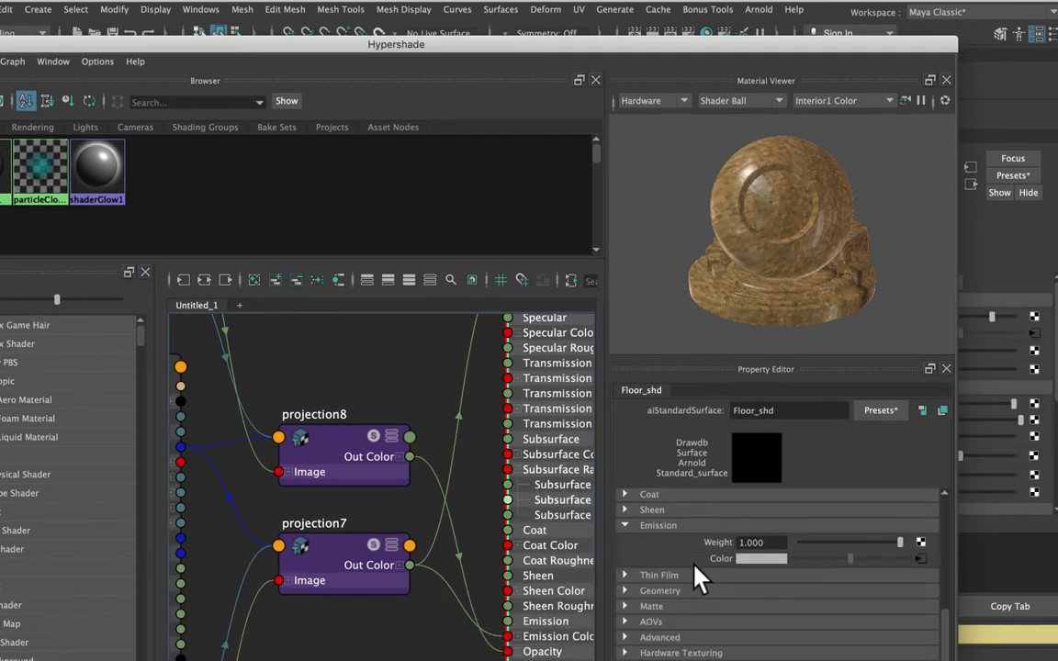
{"action": "left_click", "coordinate": [666, 592]}
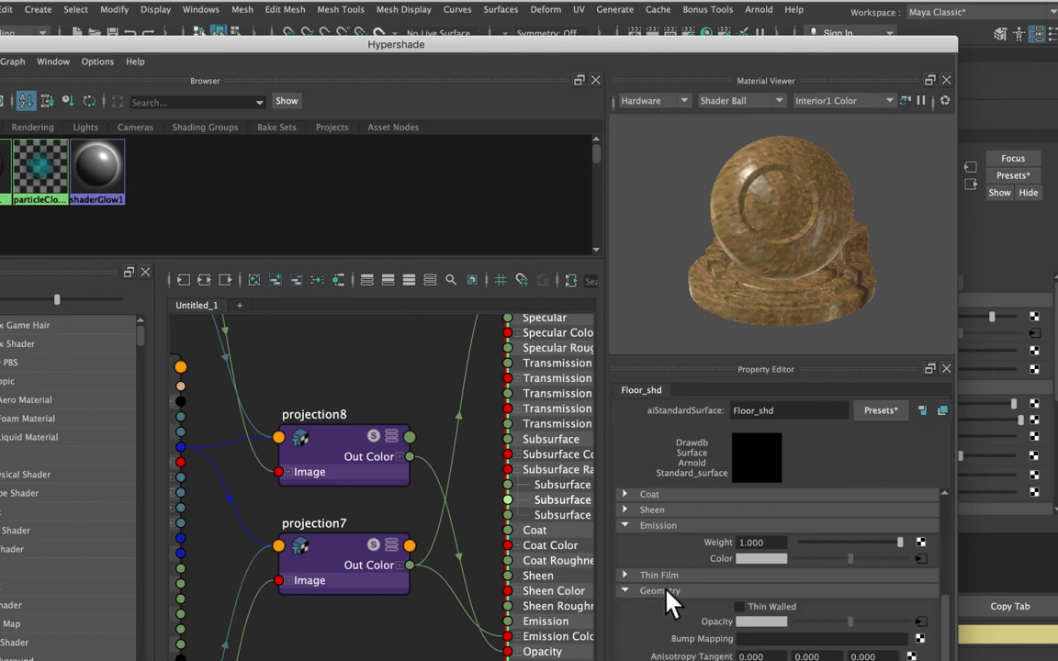
{"action": "right_click", "coordinate": [704, 626]}
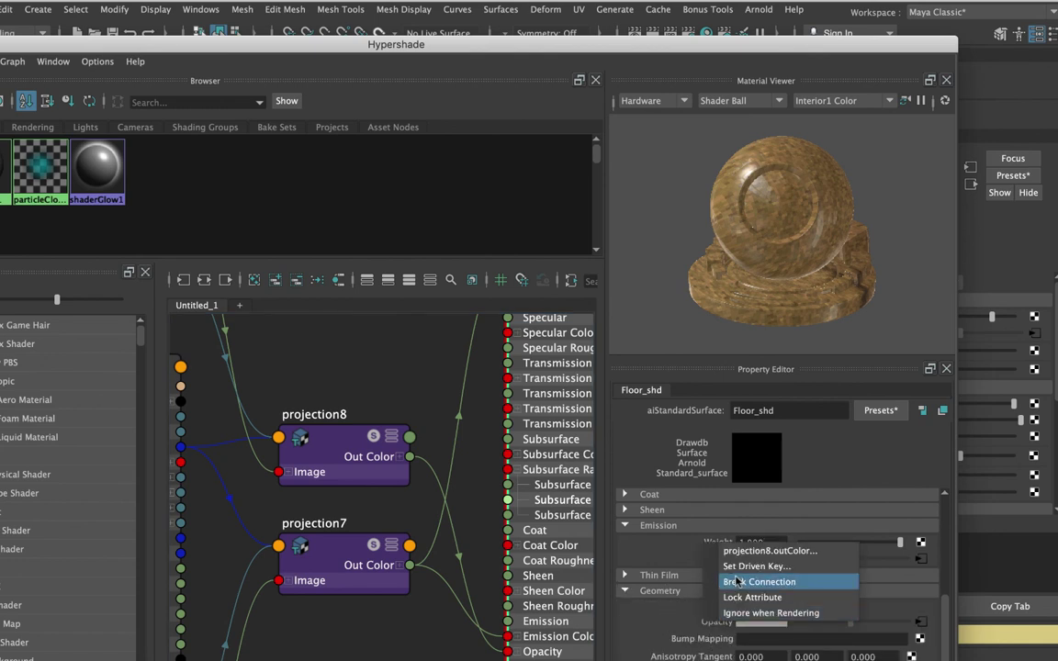
{"action": "left_click", "coordinate": [583, 613]}
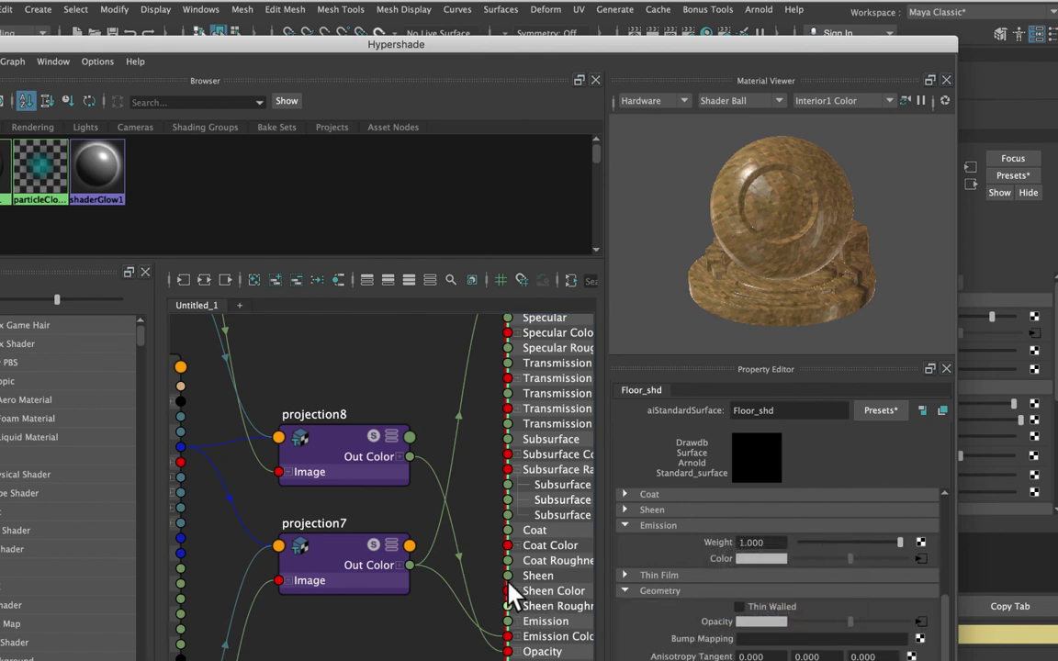
{"action": "middle_click_drag", "start_coordinate": [488, 557], "coordinate": [496, 539], "text": "alt"}
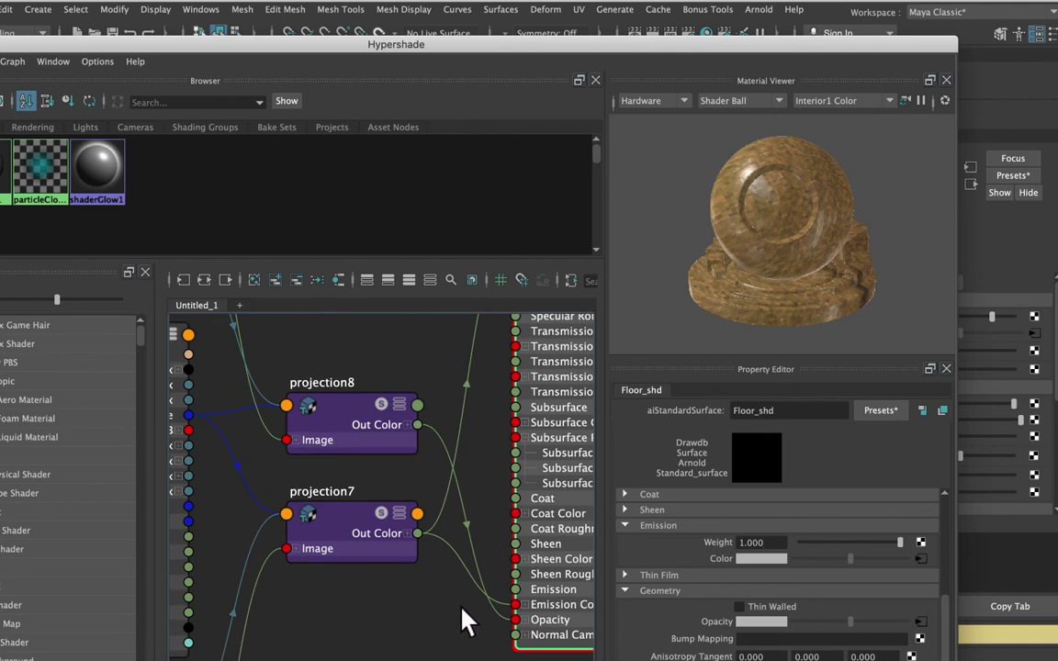
{"action": "left_click", "coordinate": [463, 480]}
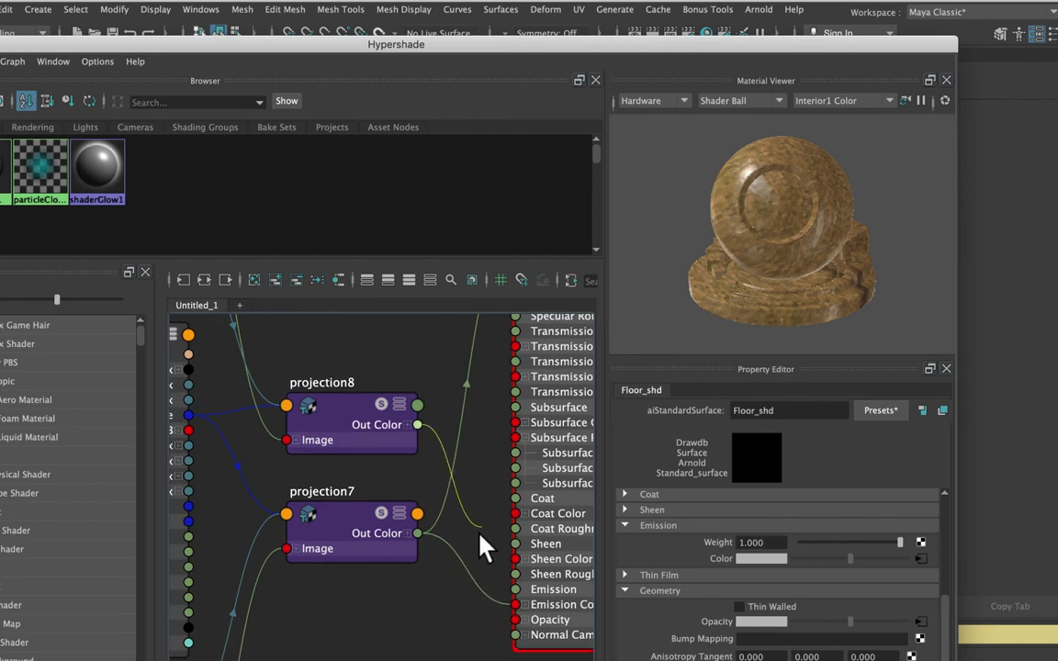
{"action": "key", "text": "Delete"}
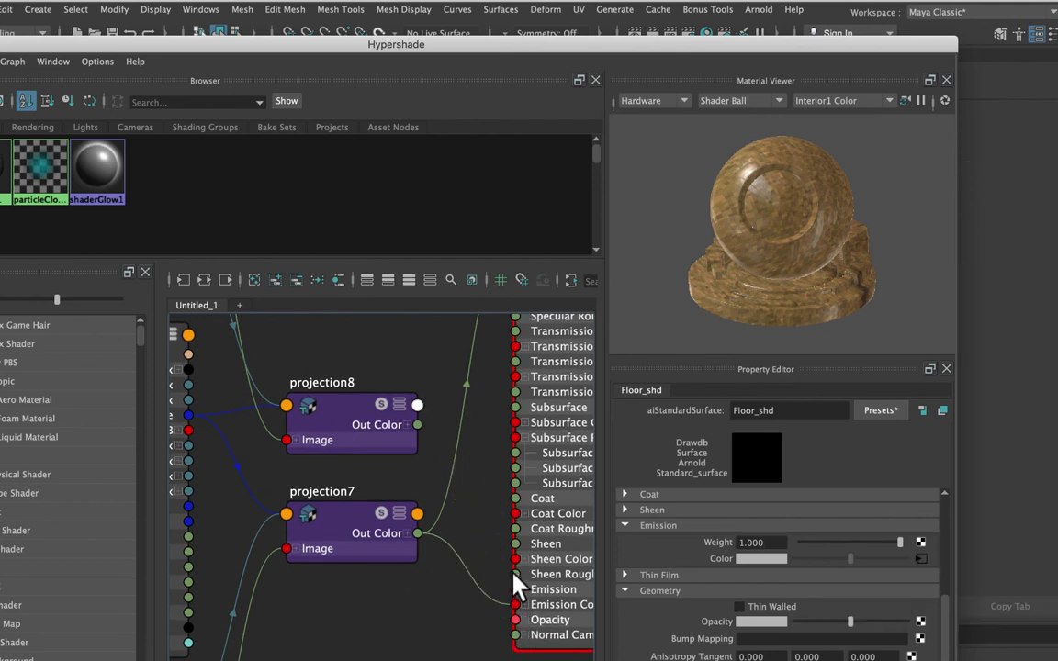
- Set Floor_shd's Opacity to full white so the floor is completely opaque
{"action": "left_click_drag", "start_coordinate": [406, 44], "coordinate": [478, 41]}
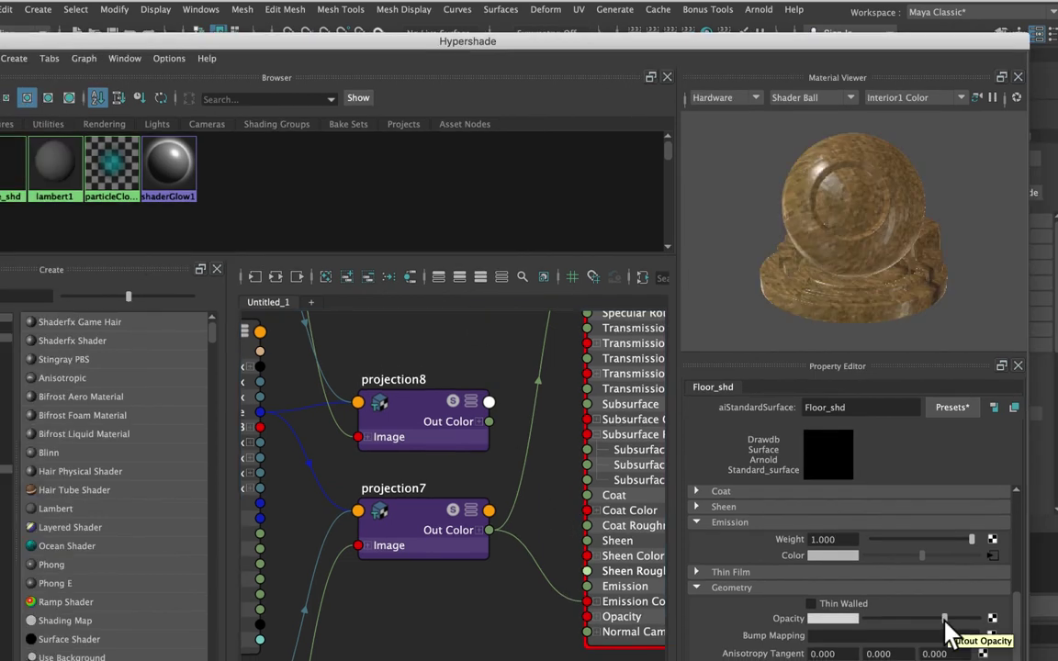
{"action": "left_click", "coordinate": [848, 619]}
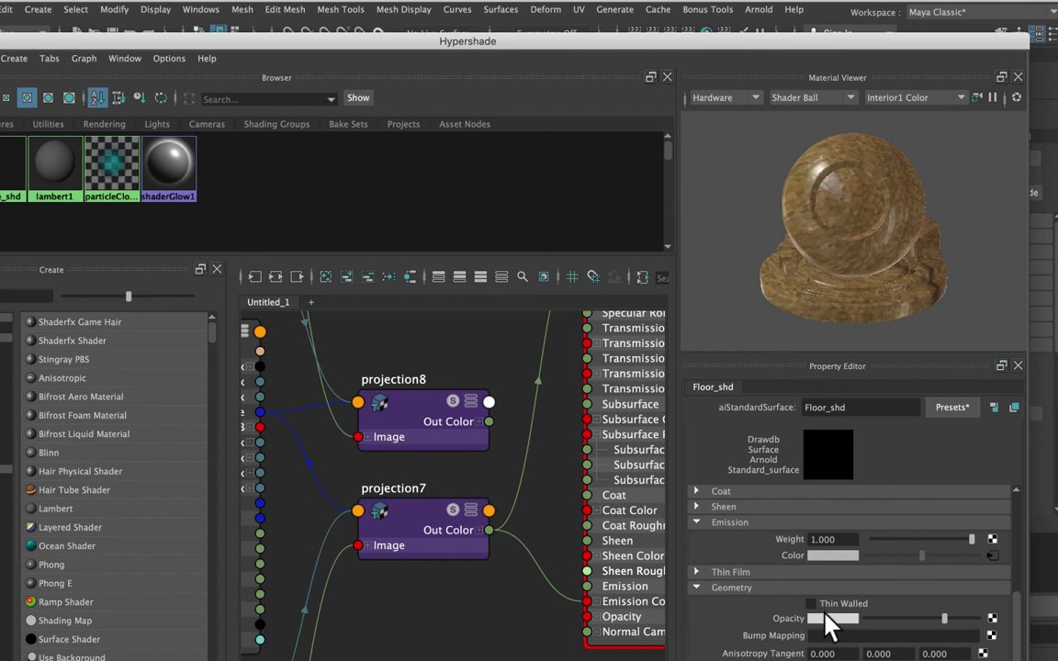
{"action": "left_click", "coordinate": [831, 618]}
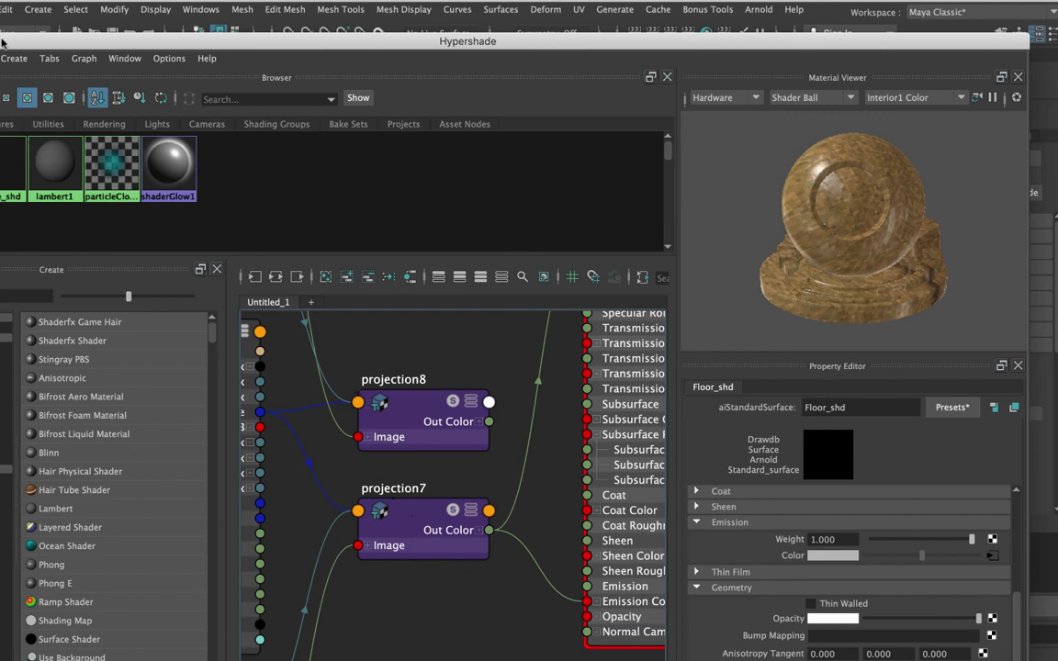
- Move the Hypershade off the viewport and render the house and floor in the Arnold RenderView
{"action": "left_click_drag", "start_coordinate": [3, 43], "coordinate": [1047, 92]}
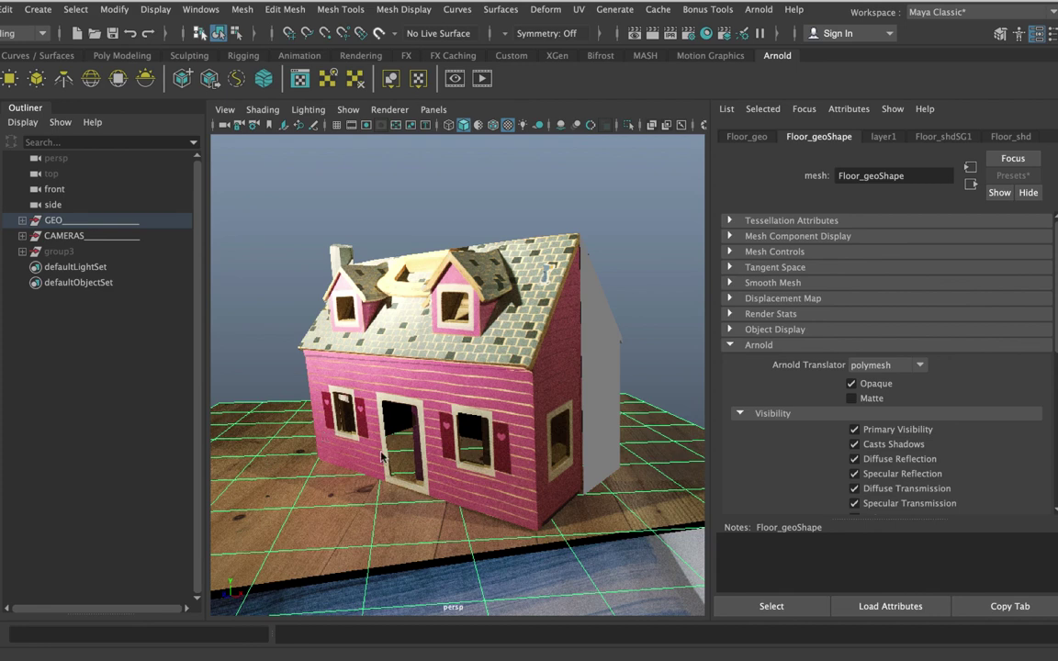
{"action": "left_click", "coordinate": [482, 78]}
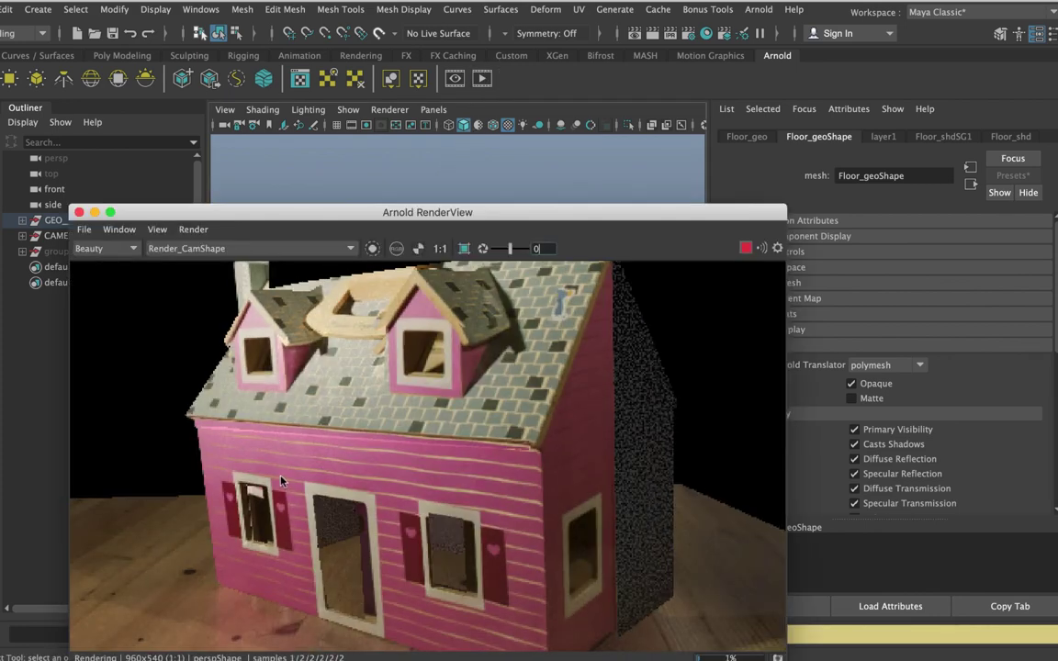